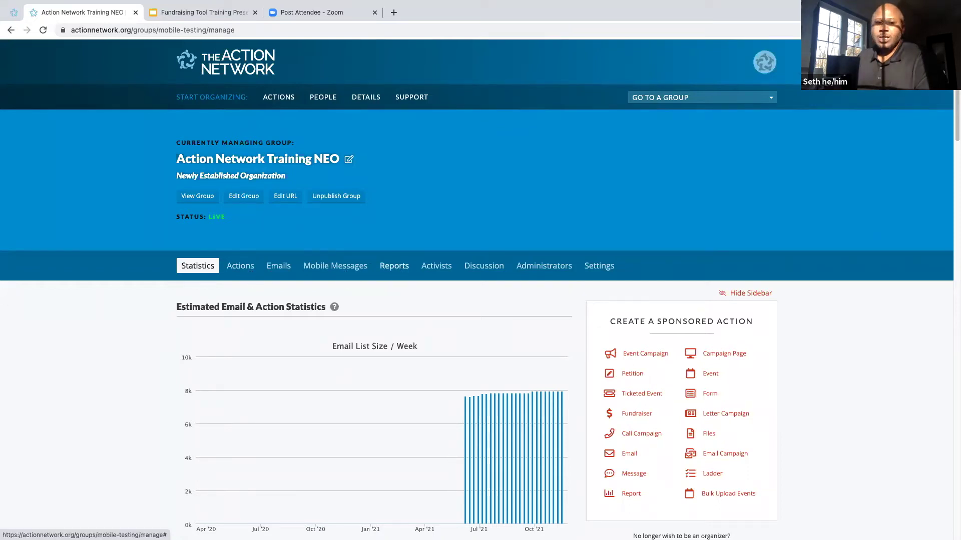
Create a new fundraiser for the group with the administrative title "Giving Tuesday Fundraiser".
click(275, 99)
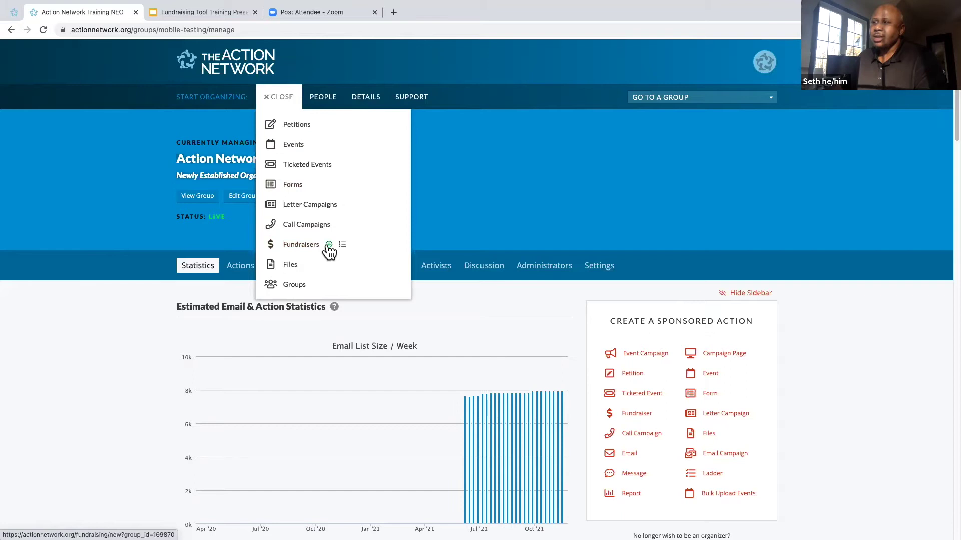
click(329, 245)
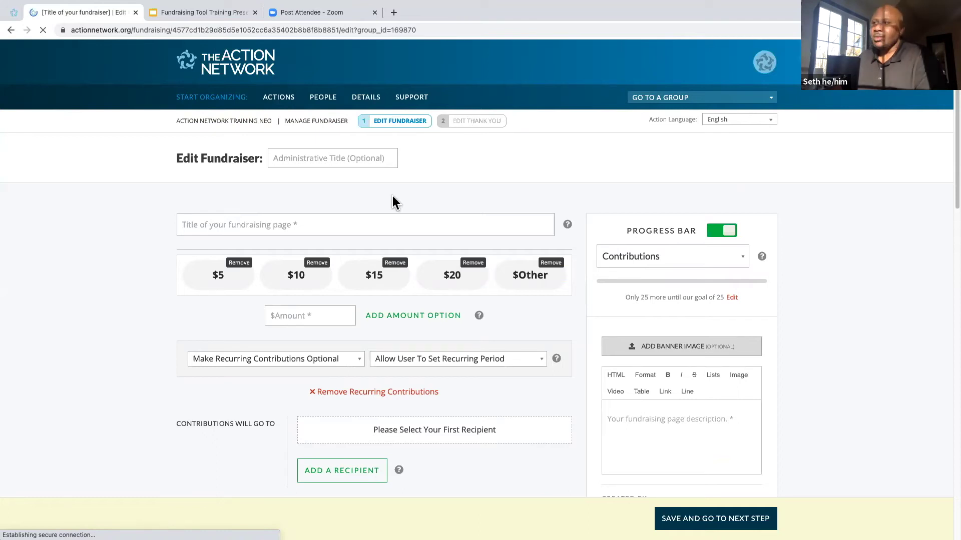
click(300, 156)
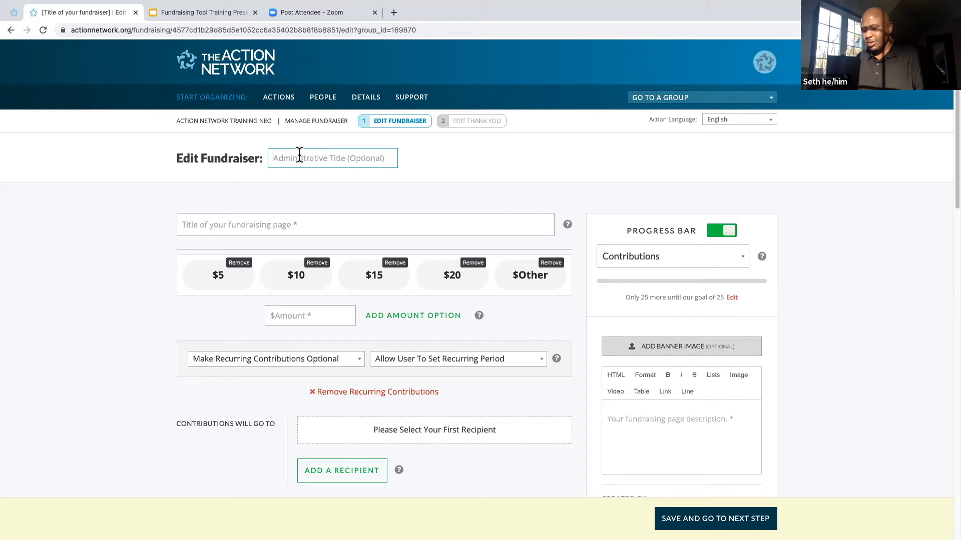
text(Giving Tuesday Fundraiser)
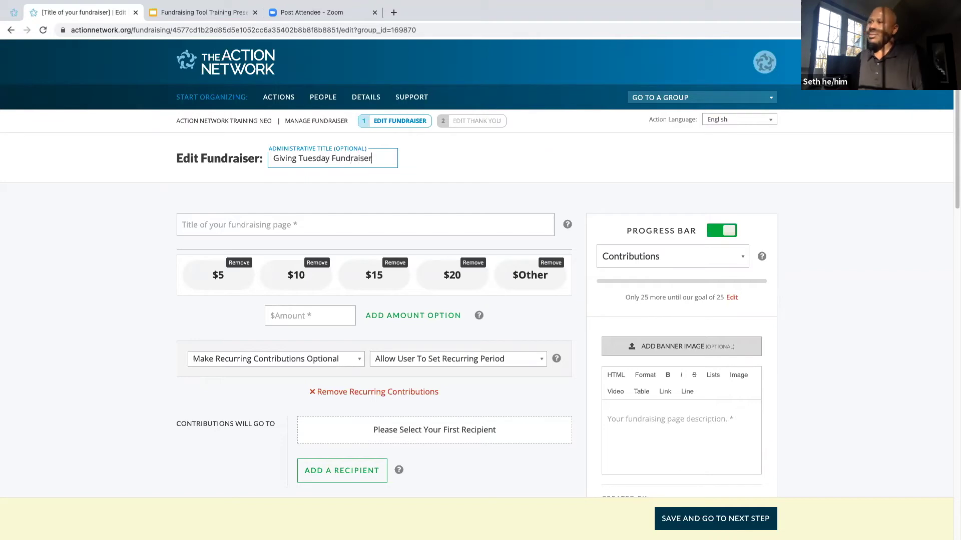
Title the fundraising page "NEO Giving Tuesday Fundraiser 2021".
click(226, 231)
click(150, 214)
click(213, 227)
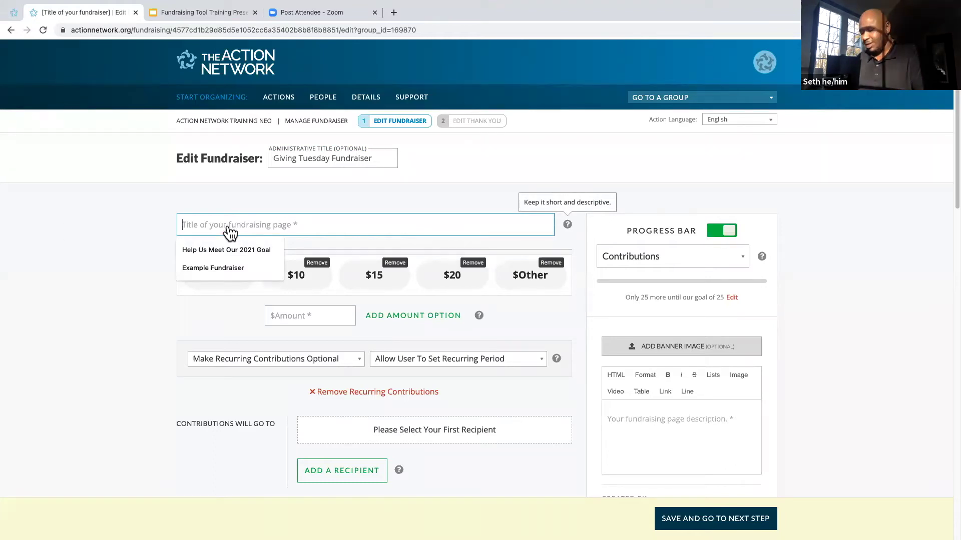
text(Giving Tue)
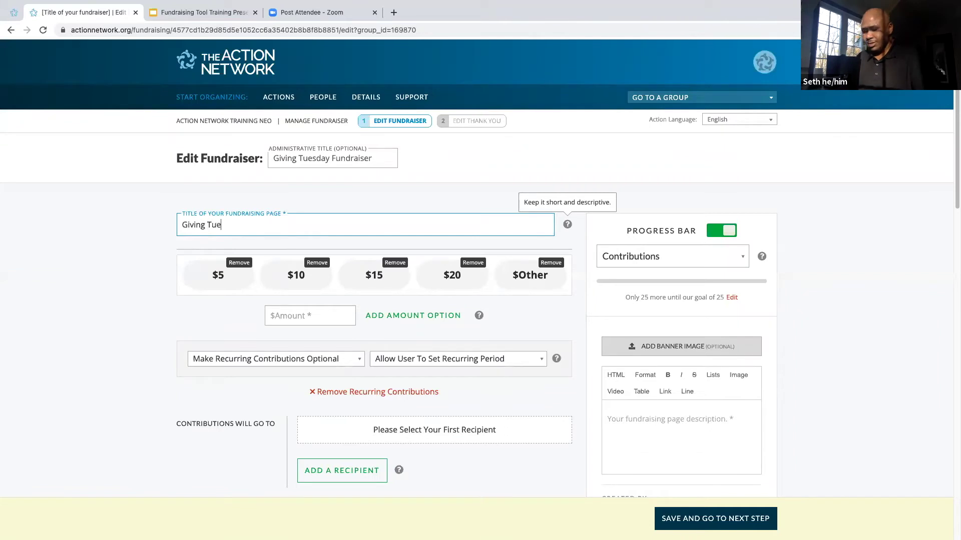
text(sday Fun)
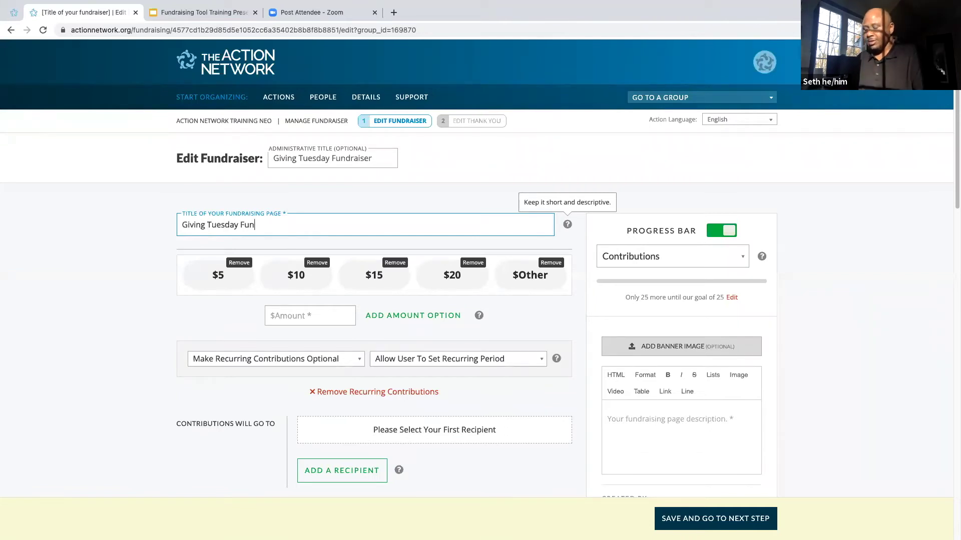
text(draiser 2021)
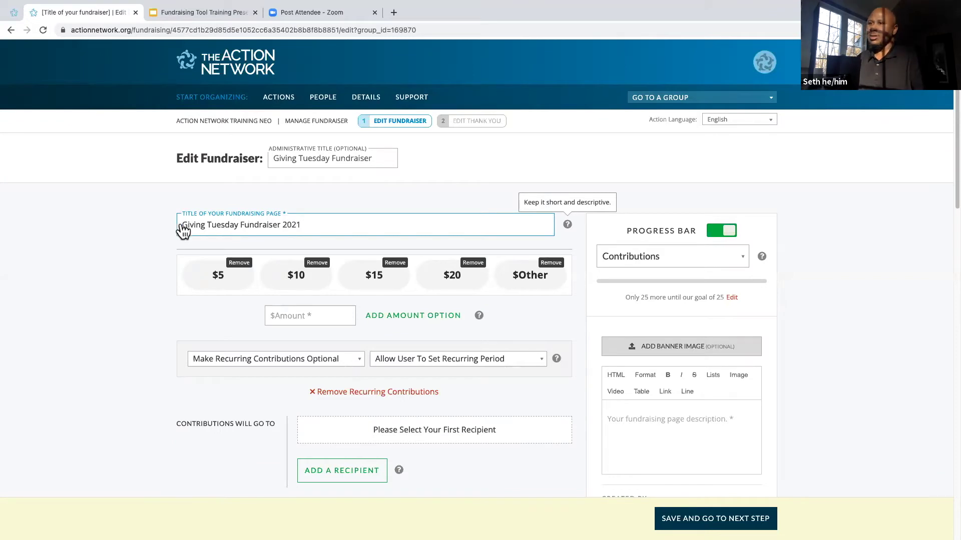
click(183, 228)
text(NEO)
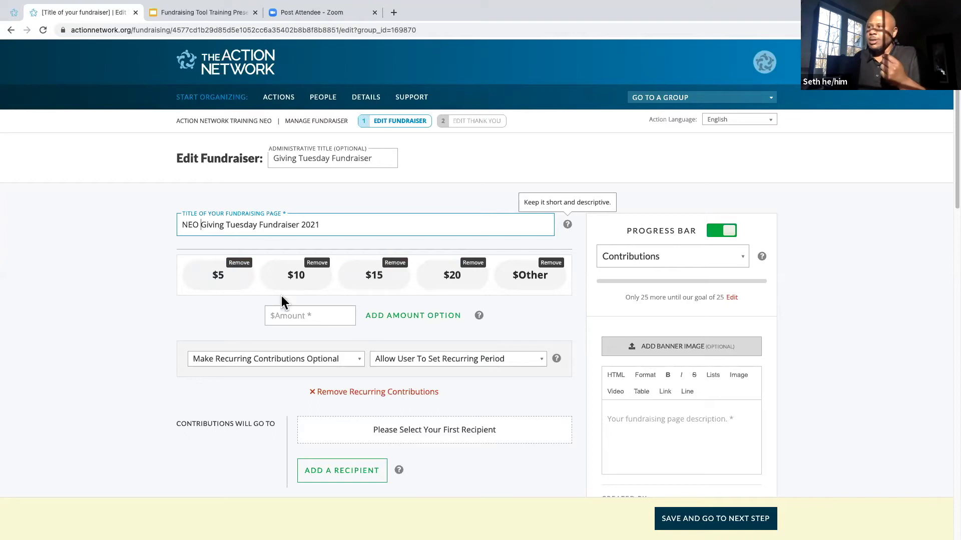
Remove the $5 and $10 donation amounts and add a $21 option.
click(239, 264)
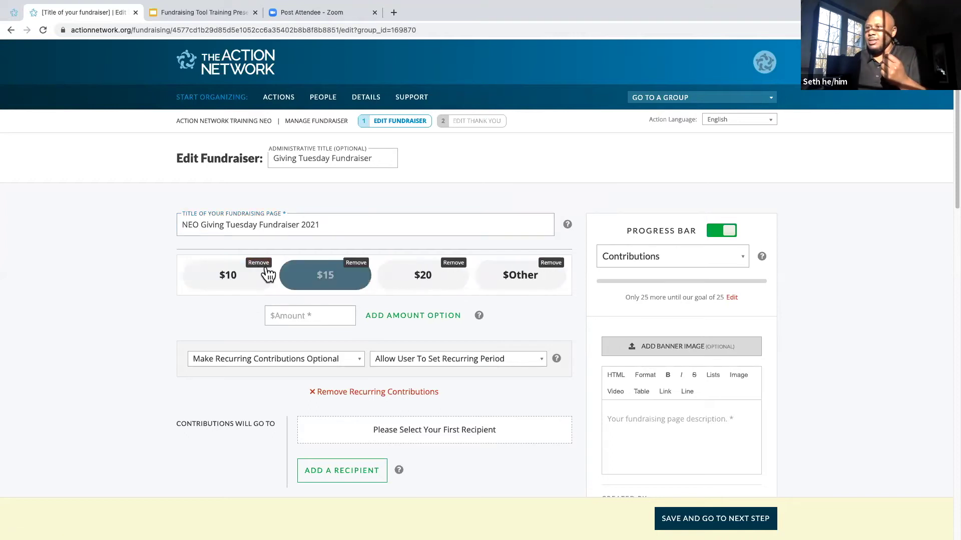
click(258, 265)
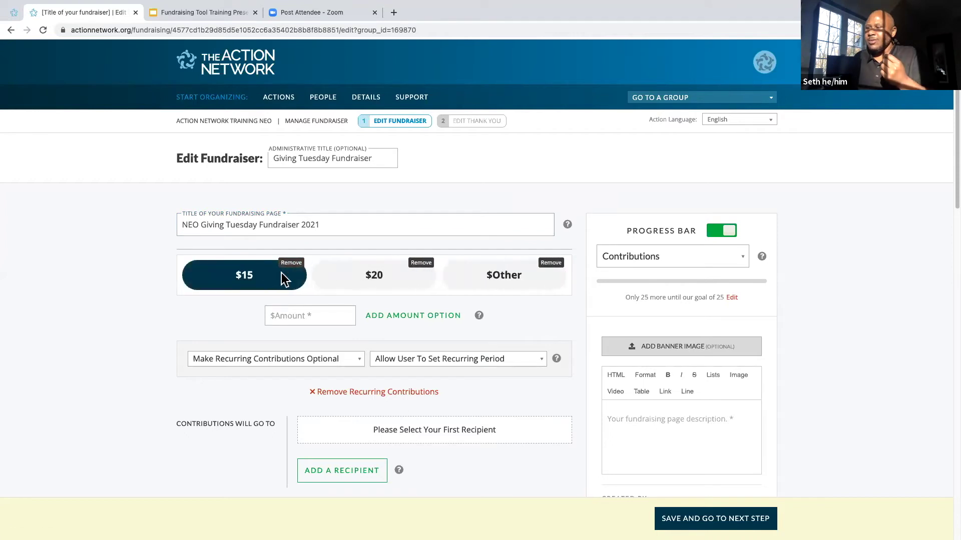
click(303, 316)
text(21)
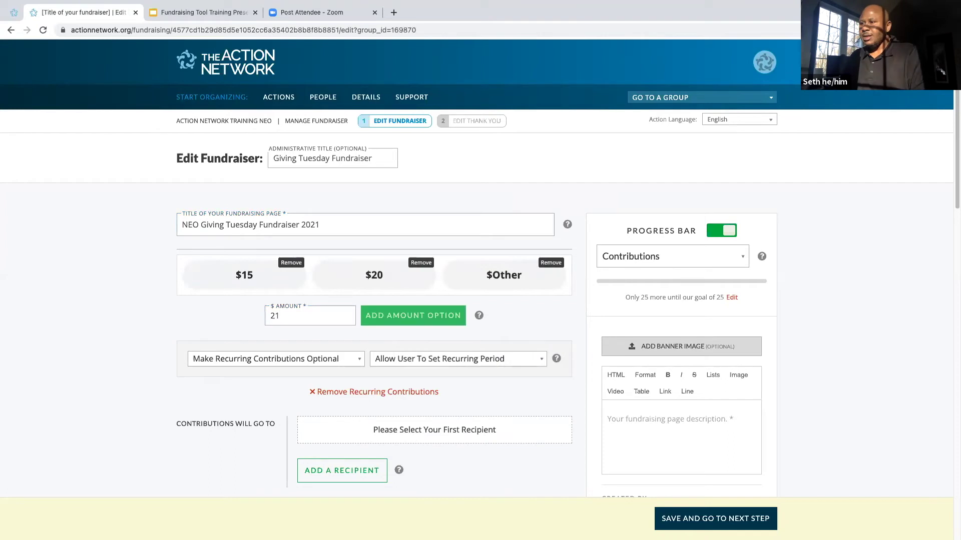
click(413, 315)
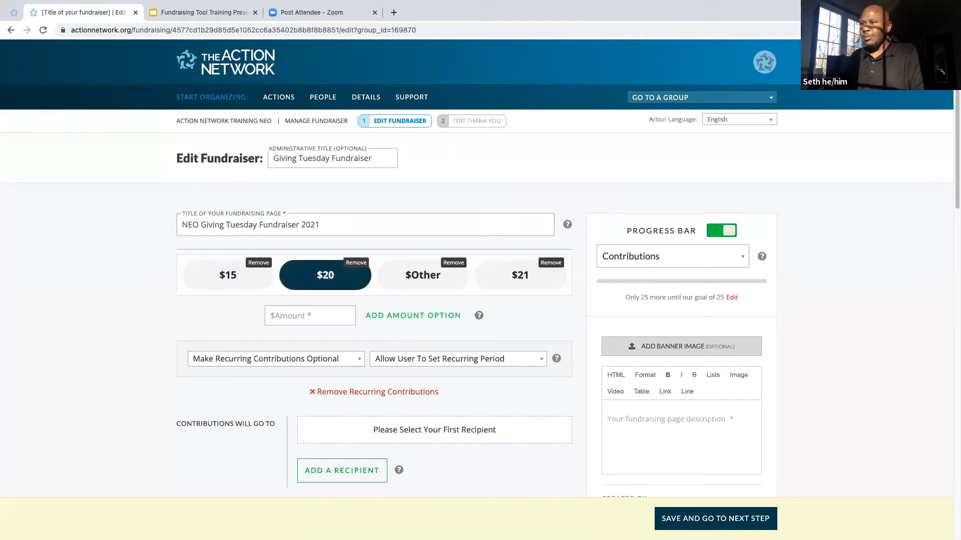
Replace the $20 donation amount with a $210 option.
click(356, 263)
click(300, 316)
text(210)
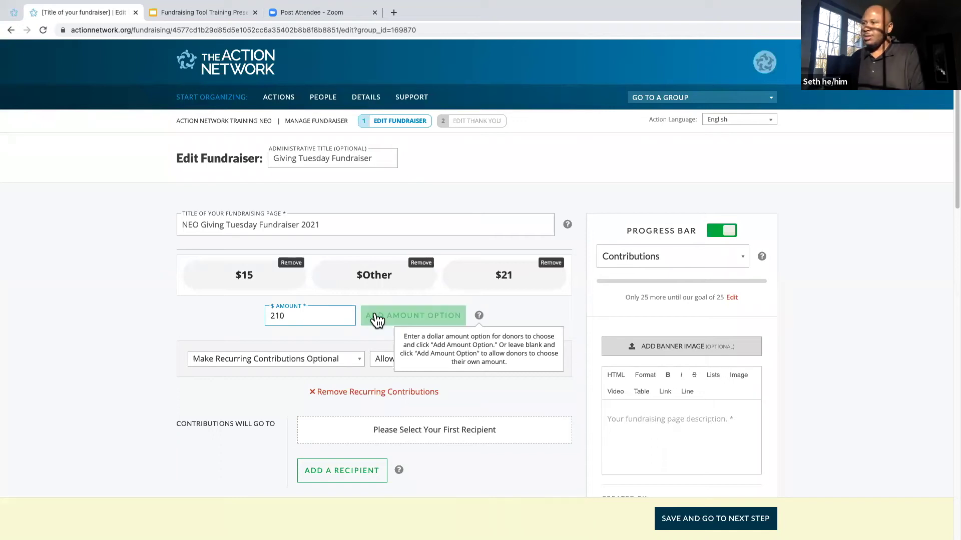
click(395, 316)
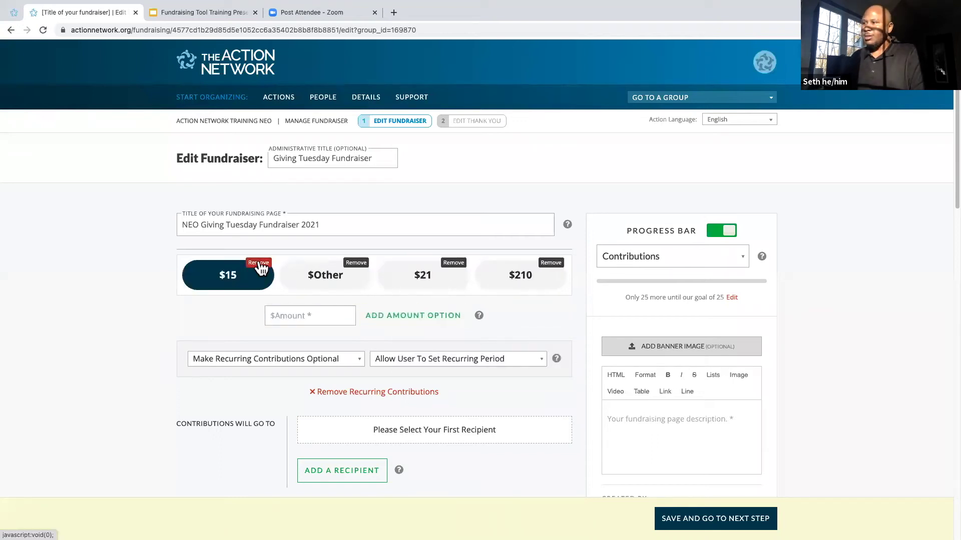
Replace the $15 donation amount with a $12 option.
click(258, 265)
click(297, 319)
text(12)
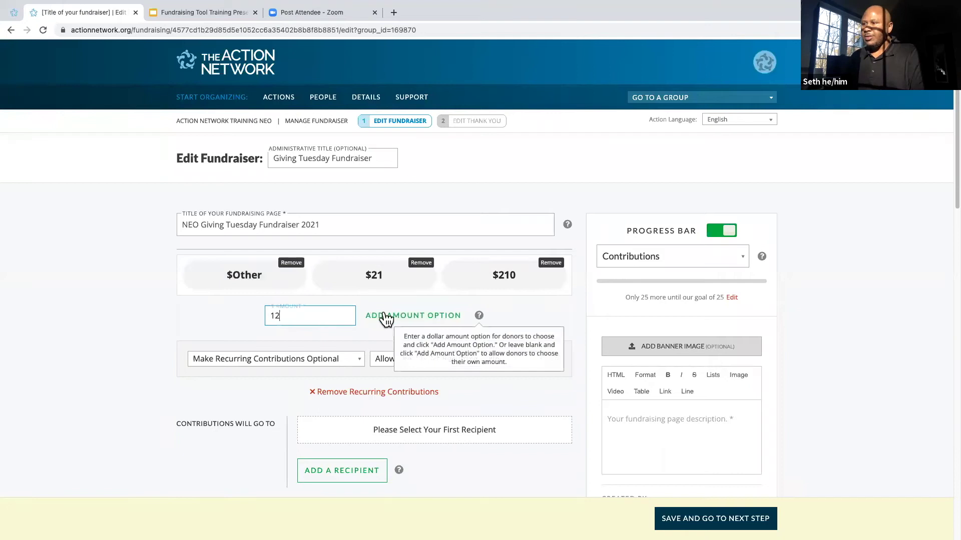
click(386, 320)
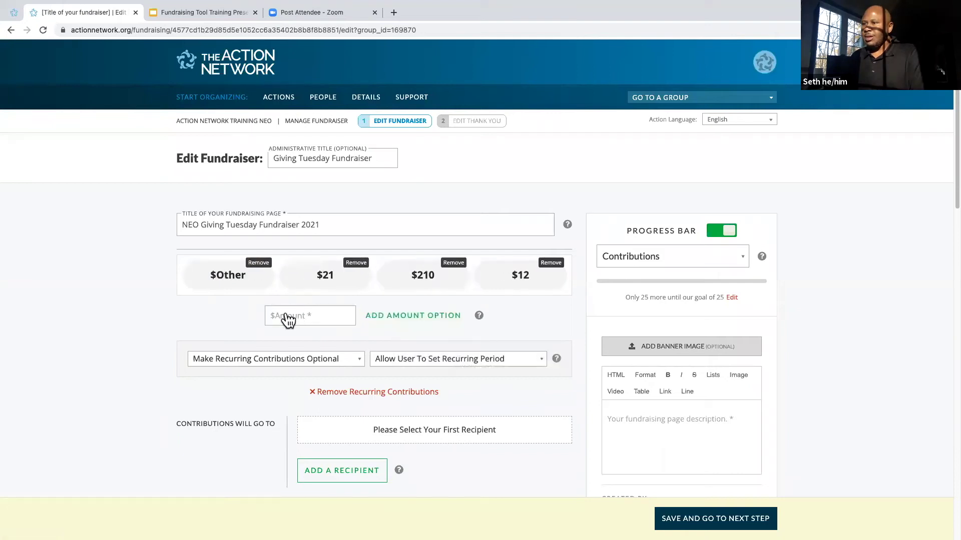
click(205, 275)
click(285, 320)
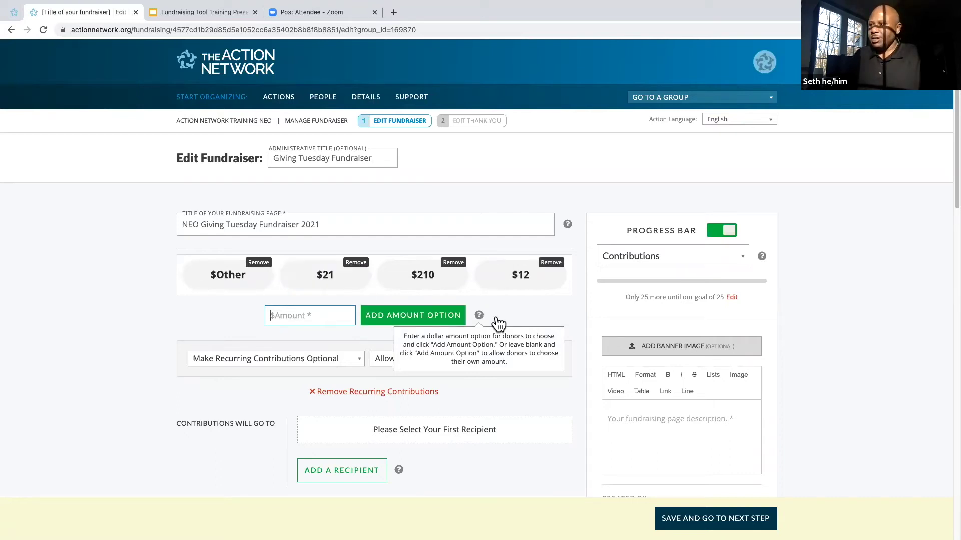
Examine the available choices for recurring contributions and for the recurring period without changing them.
scroll(225, 344, down, 2)
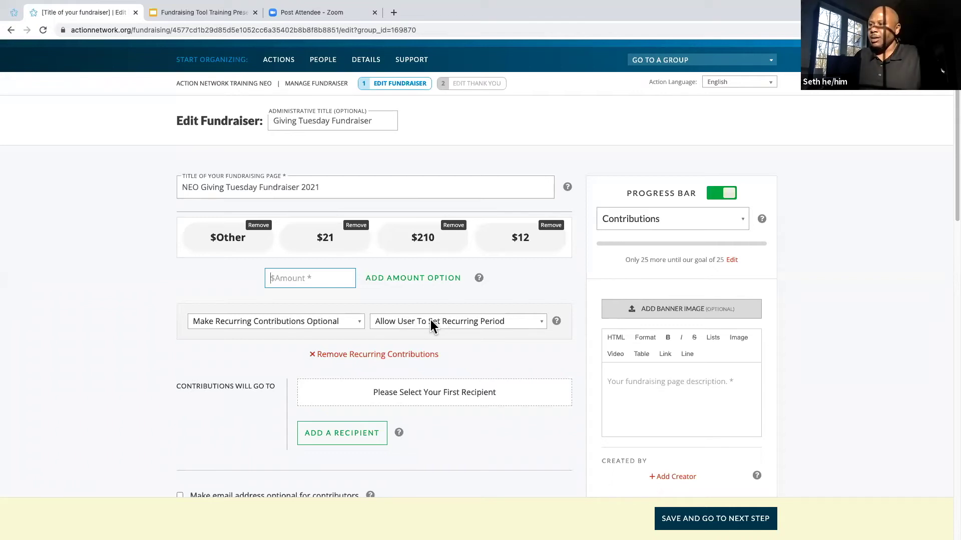
click(343, 321)
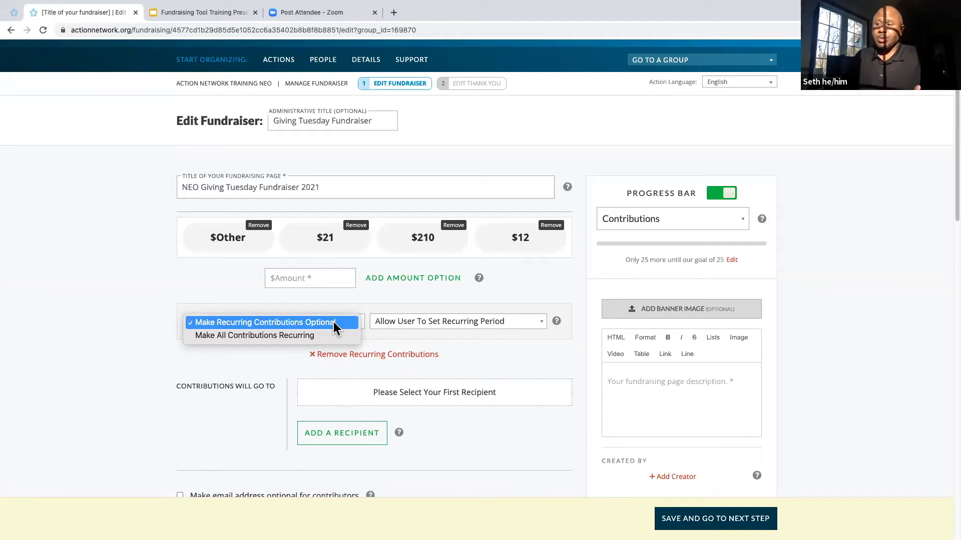
click(441, 320)
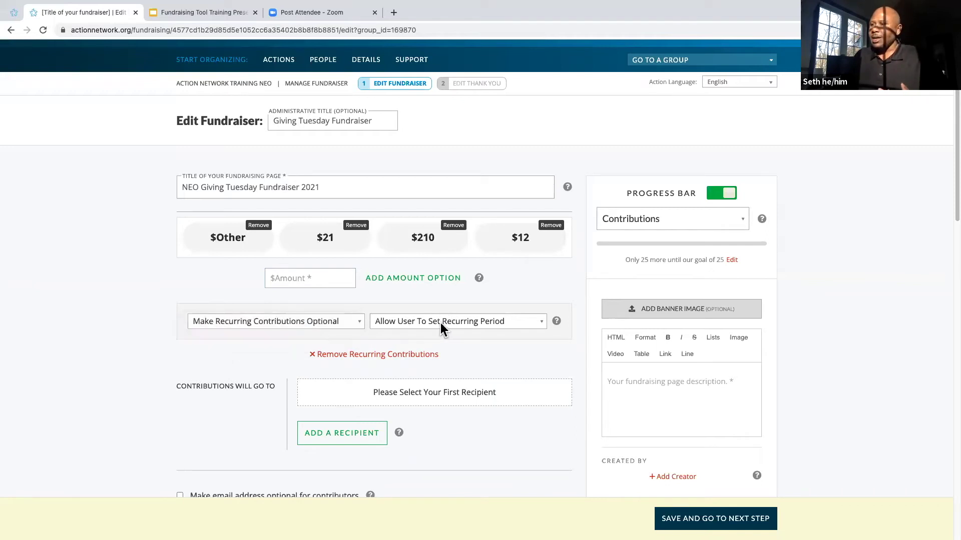
click(440, 323)
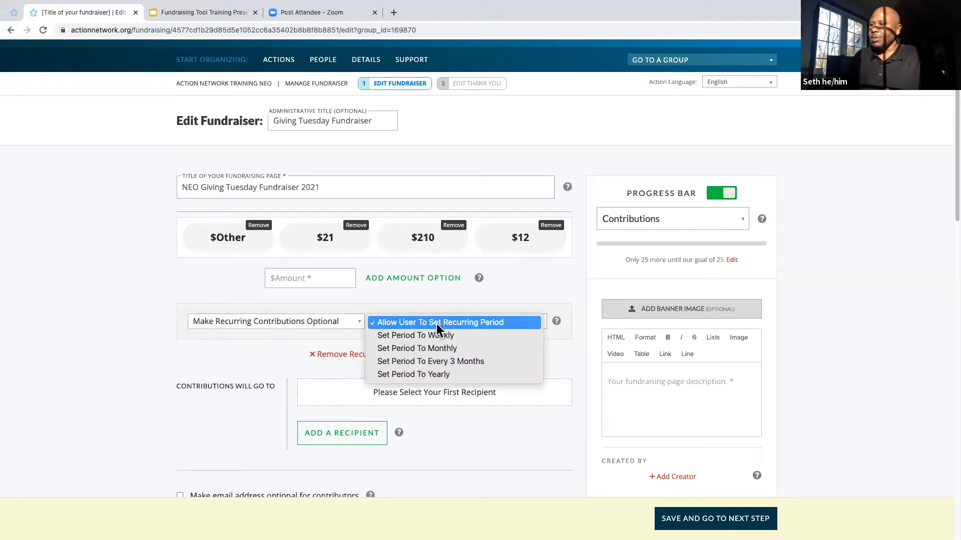
click(396, 326)
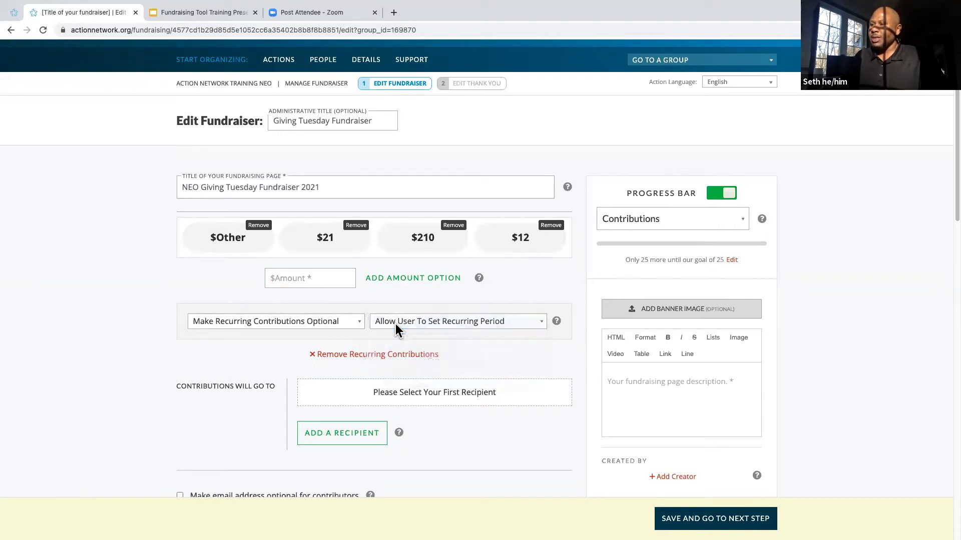
click(338, 326)
click(339, 324)
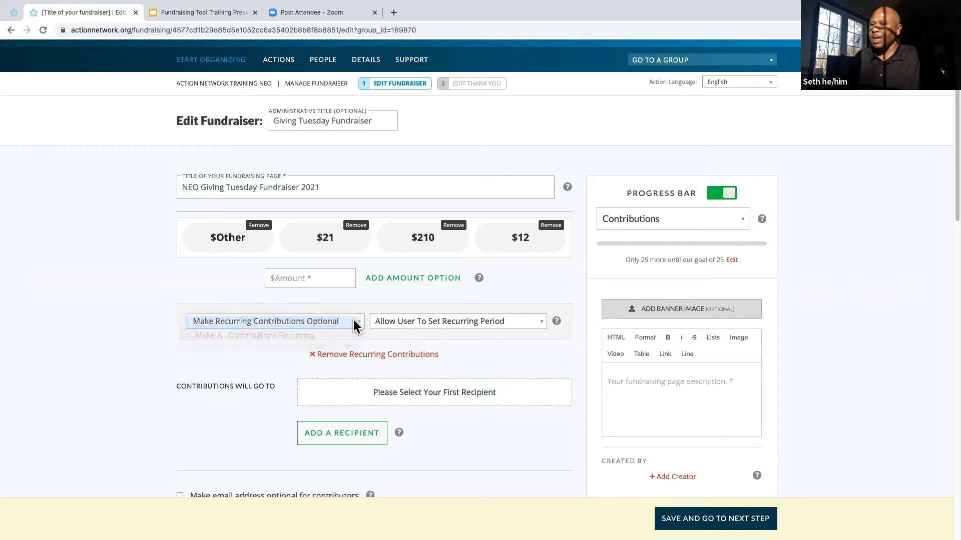
click(407, 321)
click(407, 323)
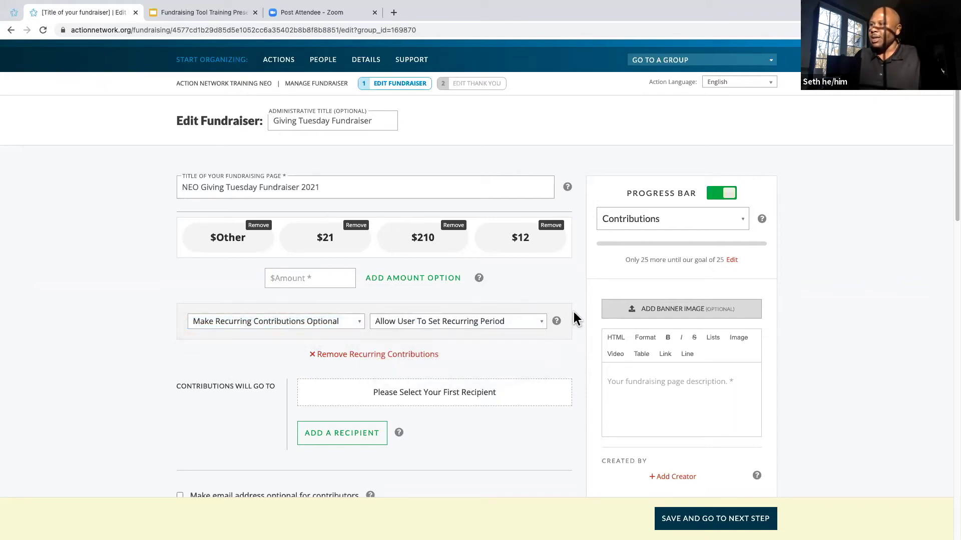
mouse_move(557, 325)
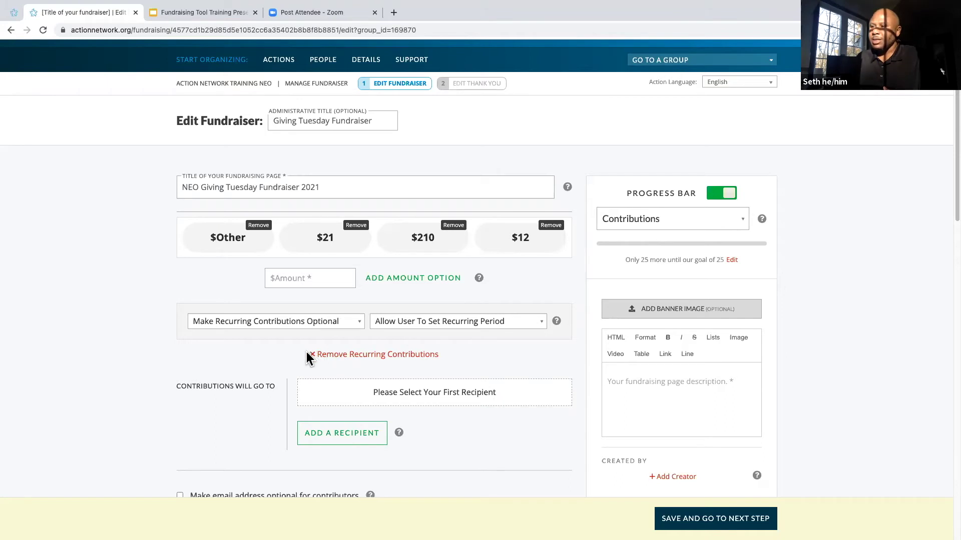
Add the group Action Network Training NEO as the recipient of the contributions.
scroll(315, 355, down, 3)
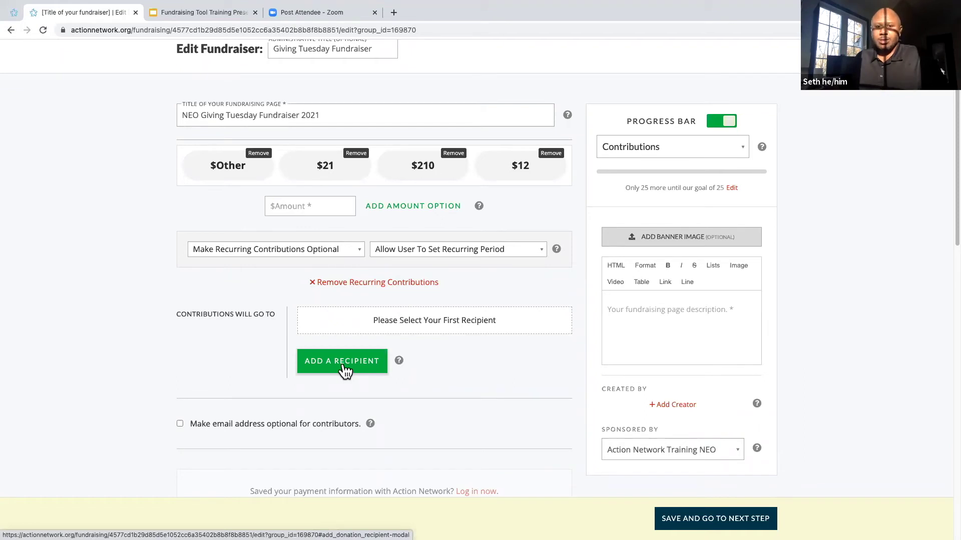
click(343, 363)
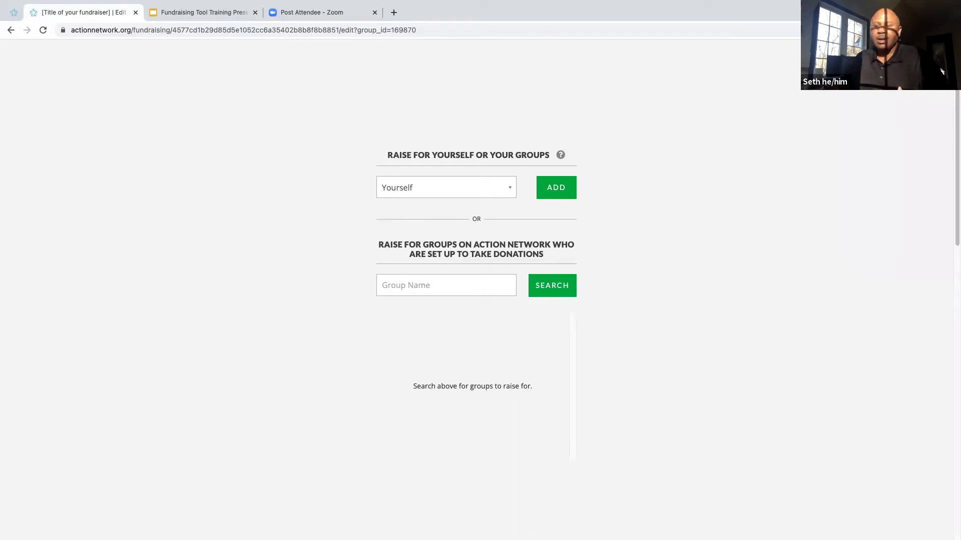
click(422, 196)
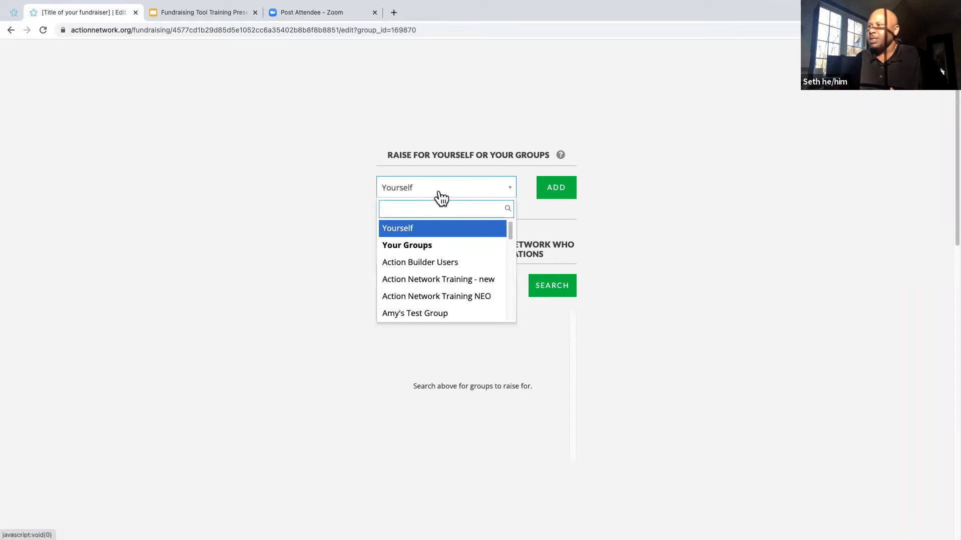
click(423, 296)
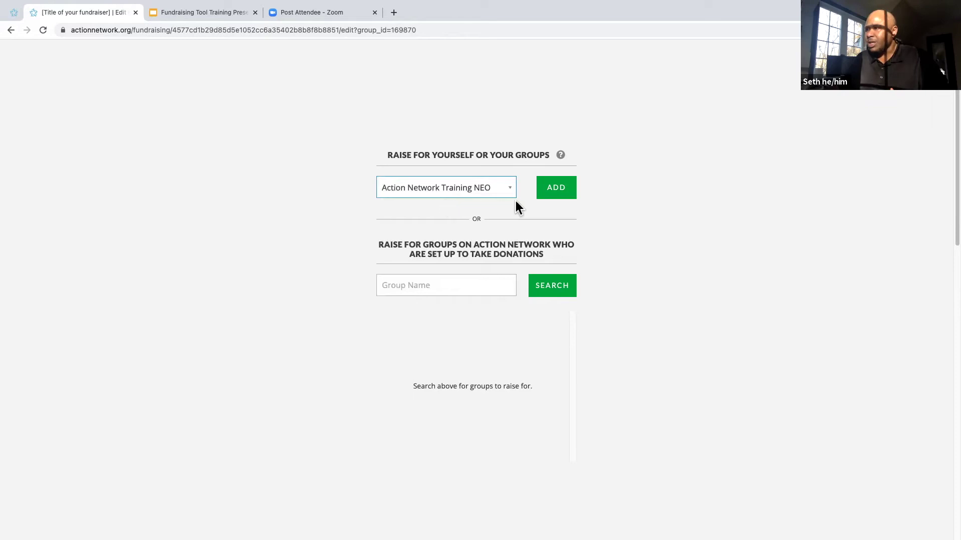
click(551, 198)
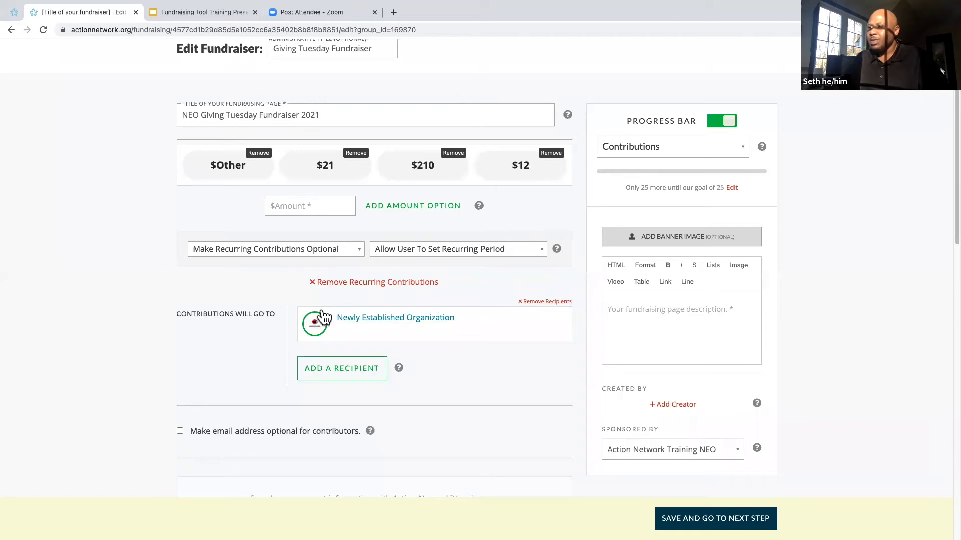
Examine the rest of the fundraiser form, including the contributor fields, additional question options and disclaimer area.
scroll(204, 311, down, 3)
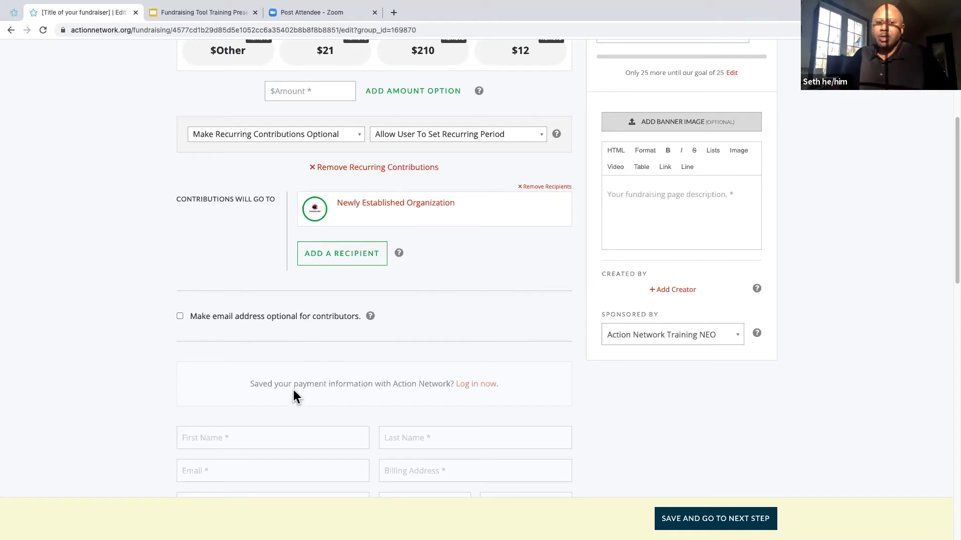
scroll(293, 395, down, 2)
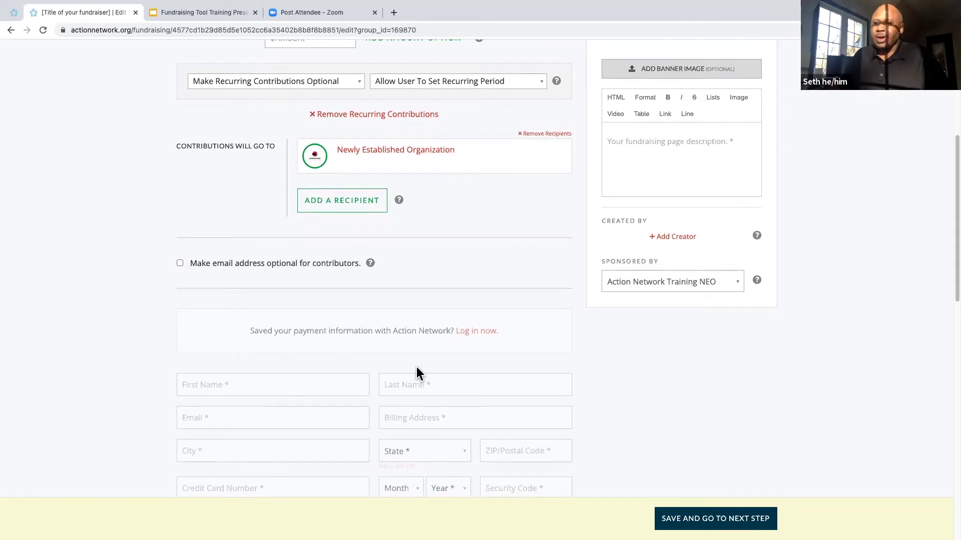
scroll(303, 379, down, 1)
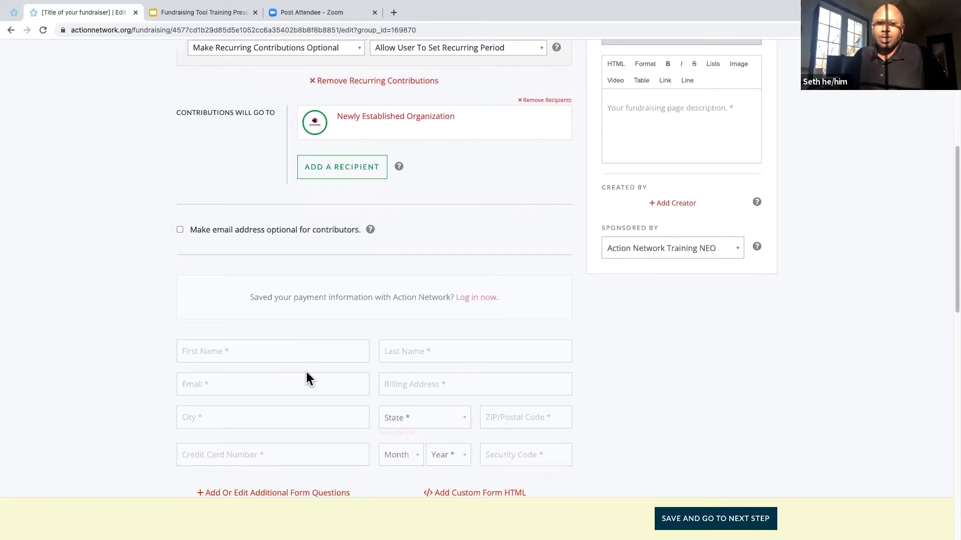
scroll(306, 372, down, 1)
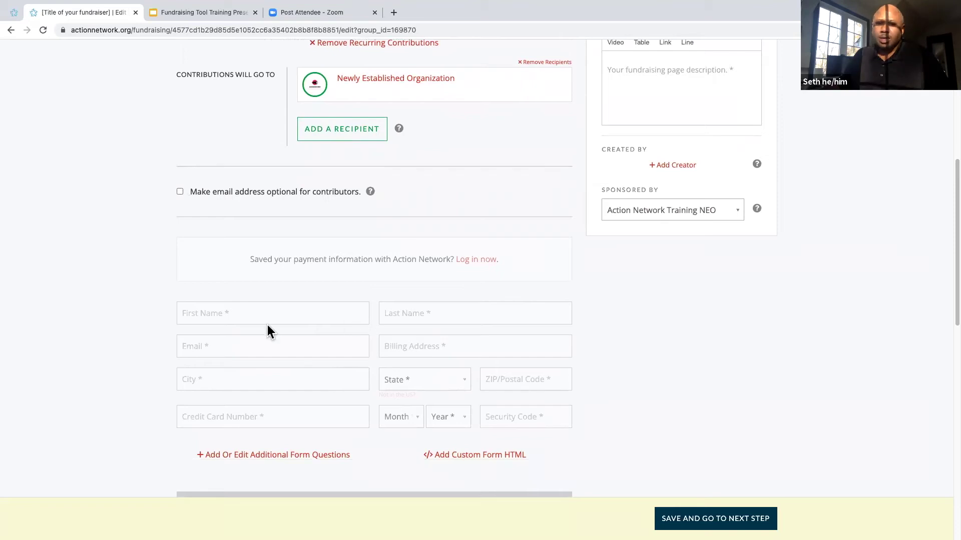
scroll(334, 359, down, 1)
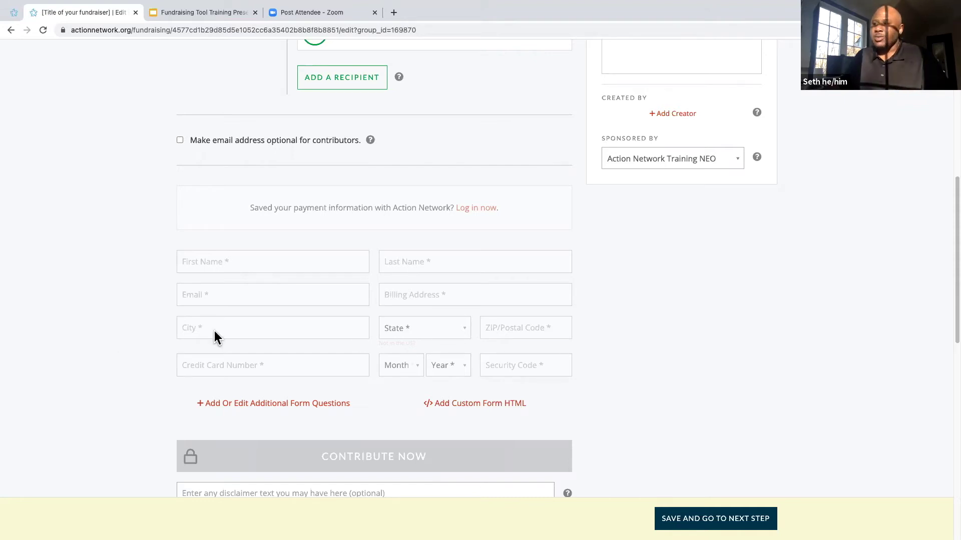
scroll(305, 376, down, 1)
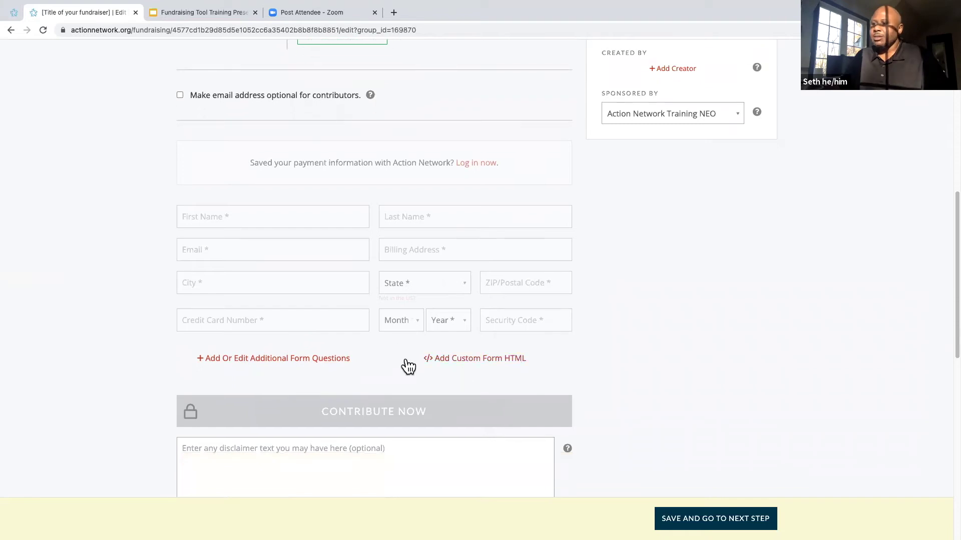
scroll(410, 353, down, 2)
scroll(410, 354, up, 5)
scroll(480, 356, up, 5)
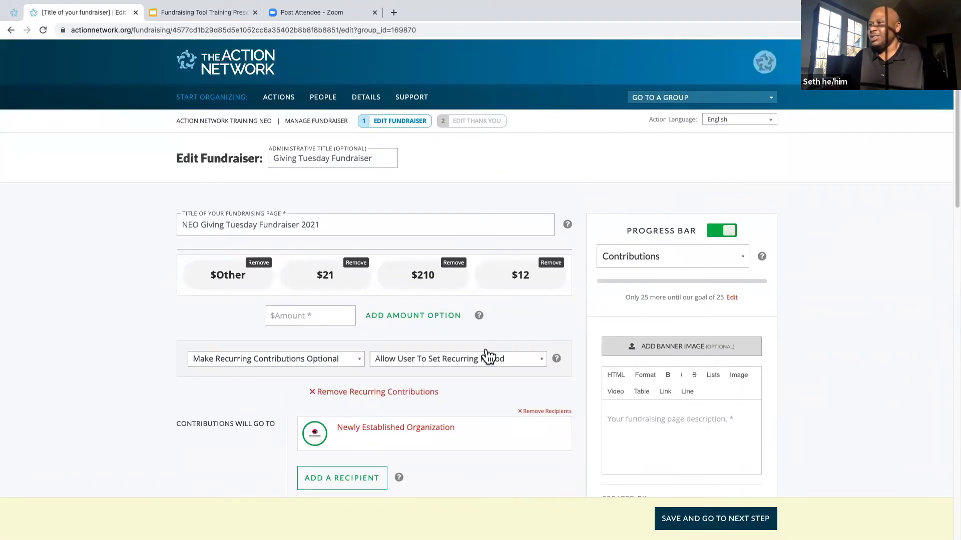
scroll(487, 357, down, 2)
scroll(486, 351, down, 9)
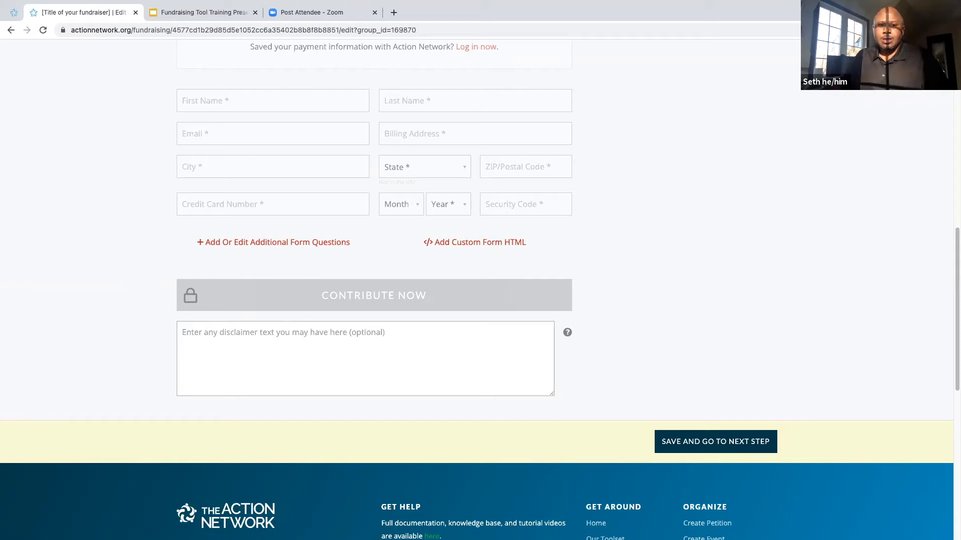
scroll(617, 250, up, 10)
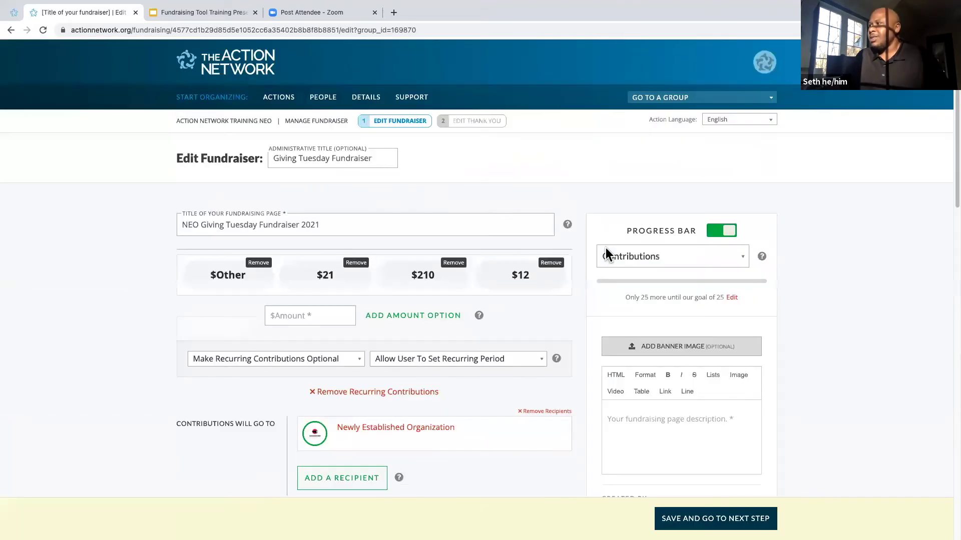
Check which measures the progress bar can track, keeping Contributions selected.
scroll(601, 248, down, 3)
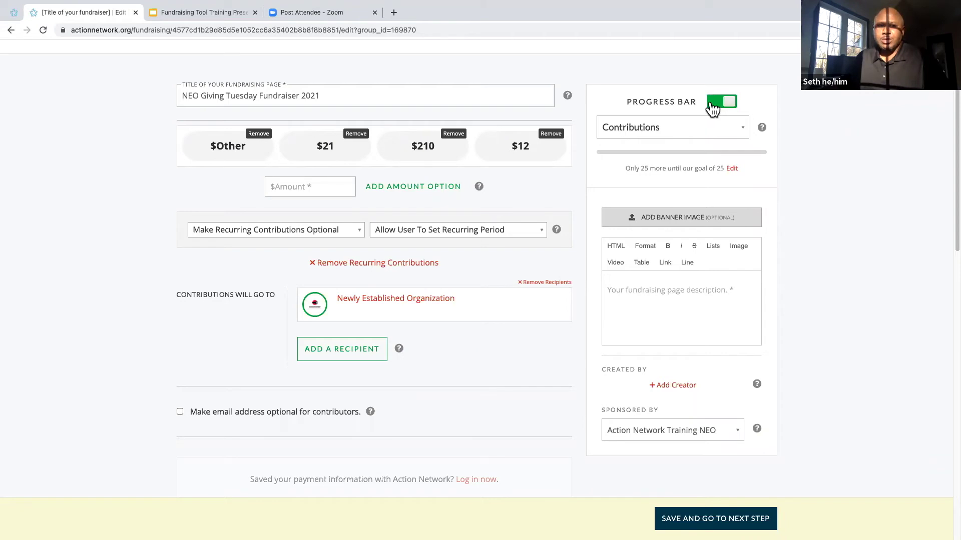
click(708, 134)
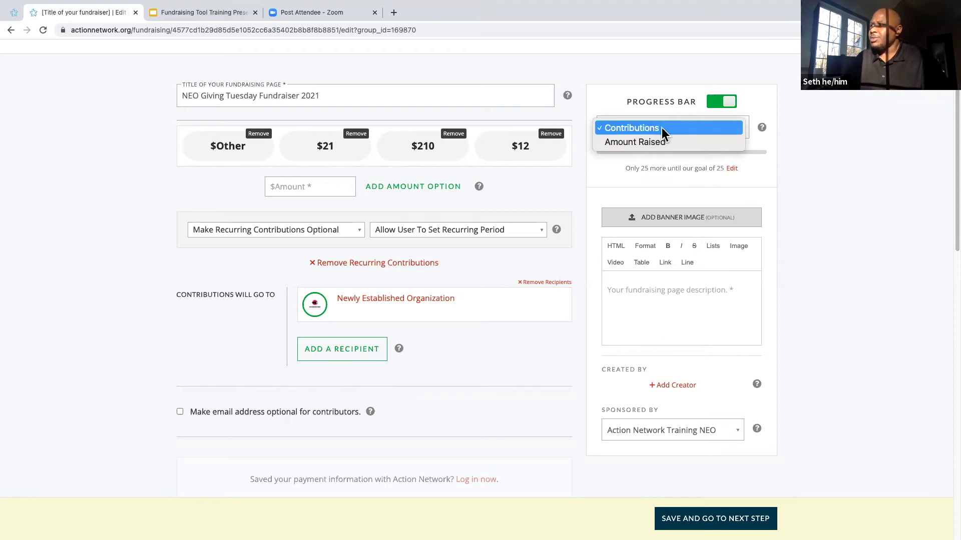
click(821, 141)
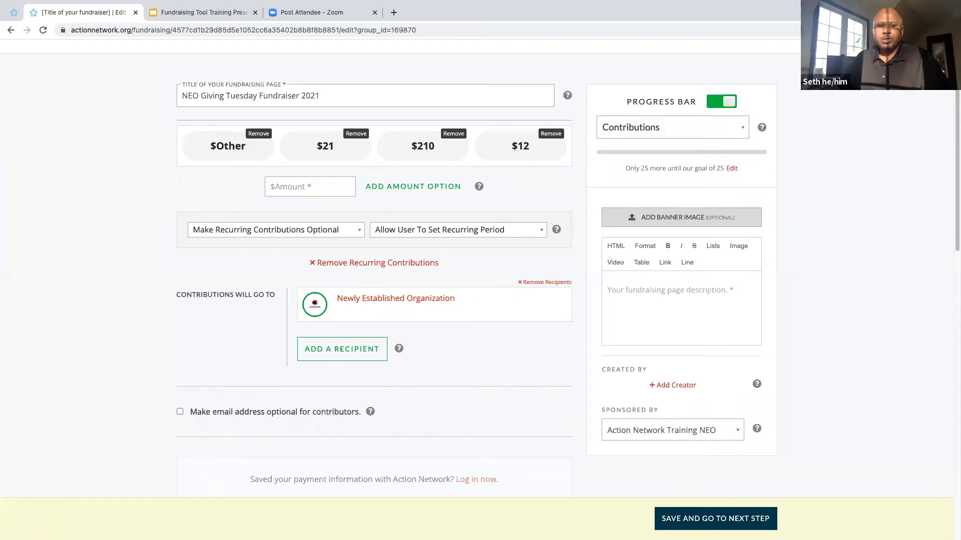
Set the progress bar's contribution goal to 2021 and close the goal editor.
click(732, 168)
click(680, 197)
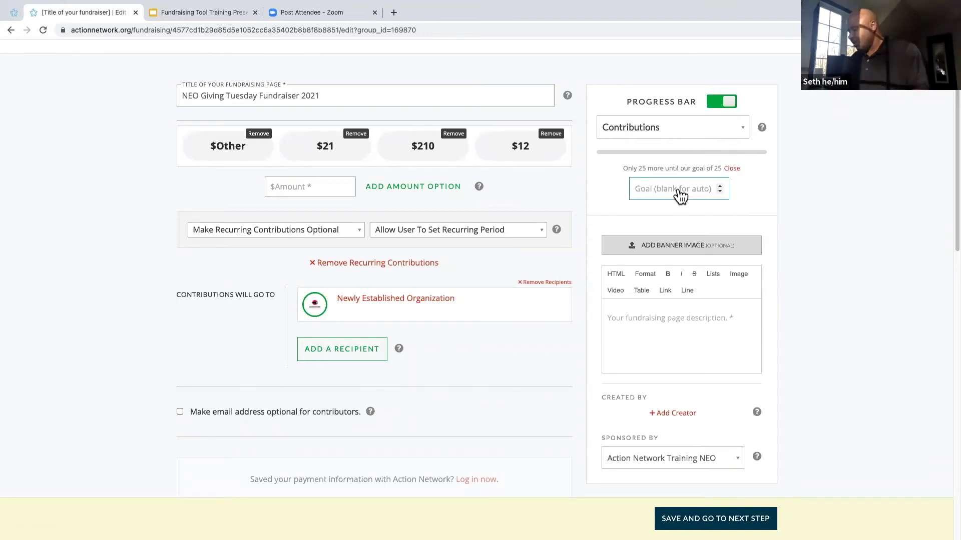
text(2021)
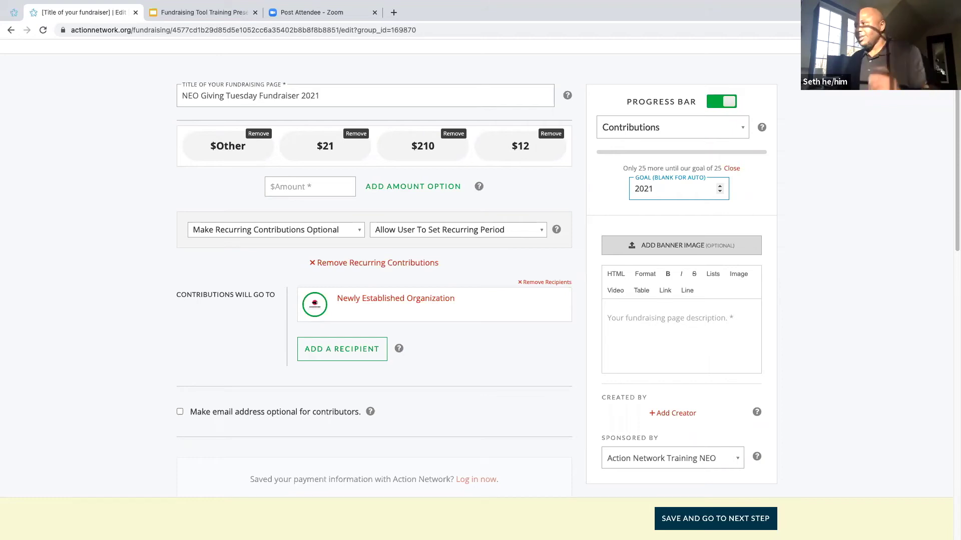
click(744, 188)
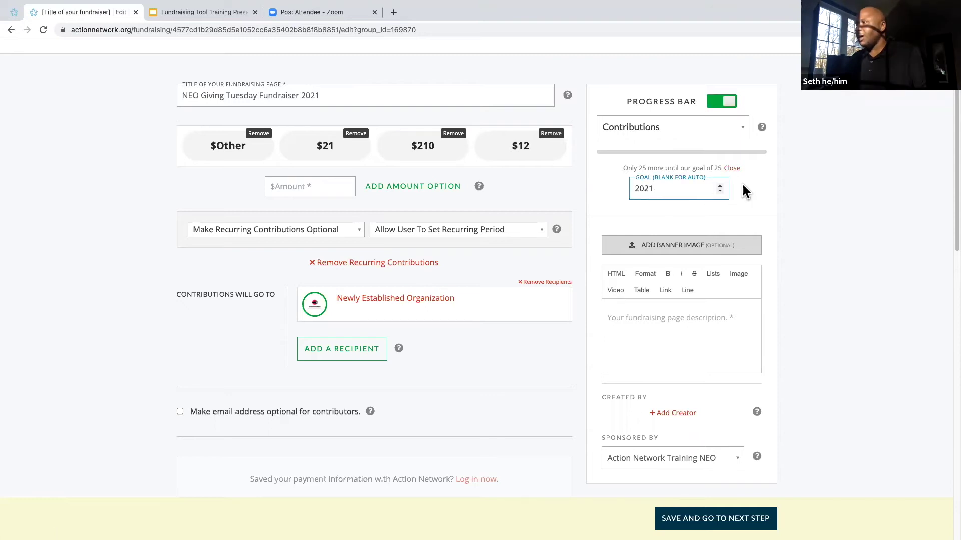
click(731, 170)
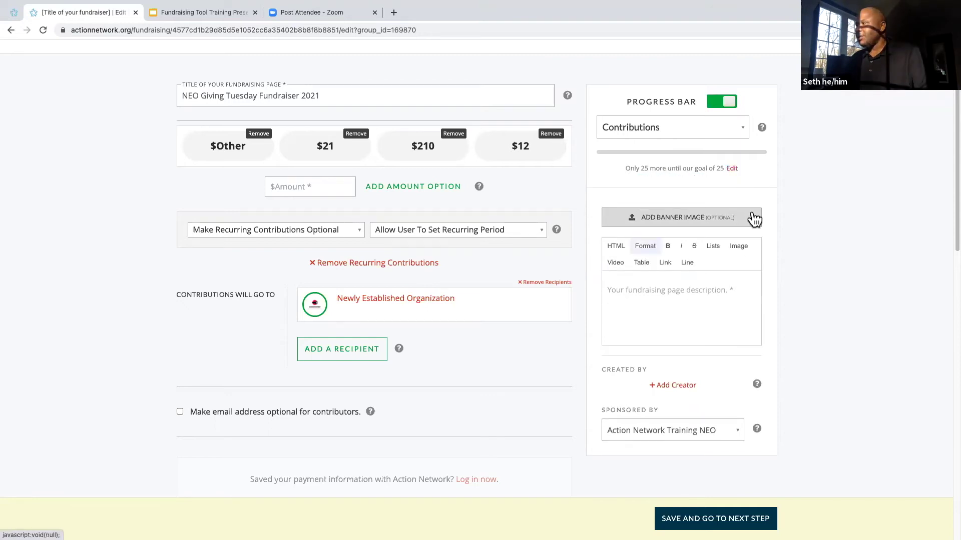
Choose giving-logo.png from the Desktop as the page's banner image.
scroll(714, 241, down, 2)
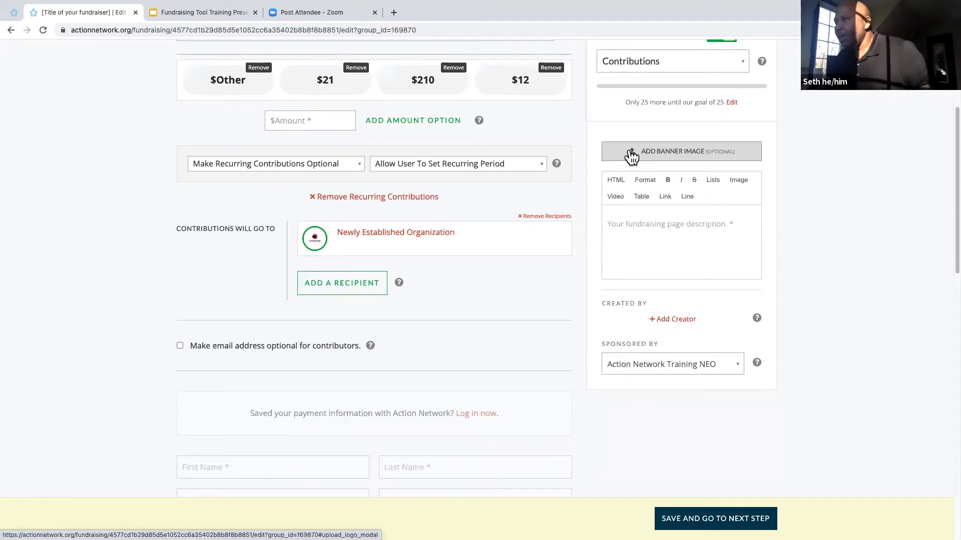
click(631, 153)
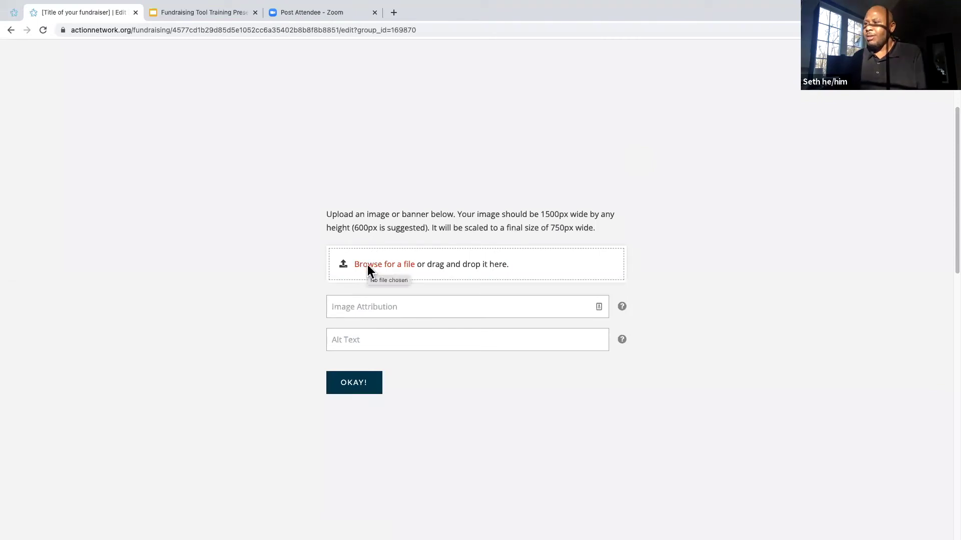
click(386, 266)
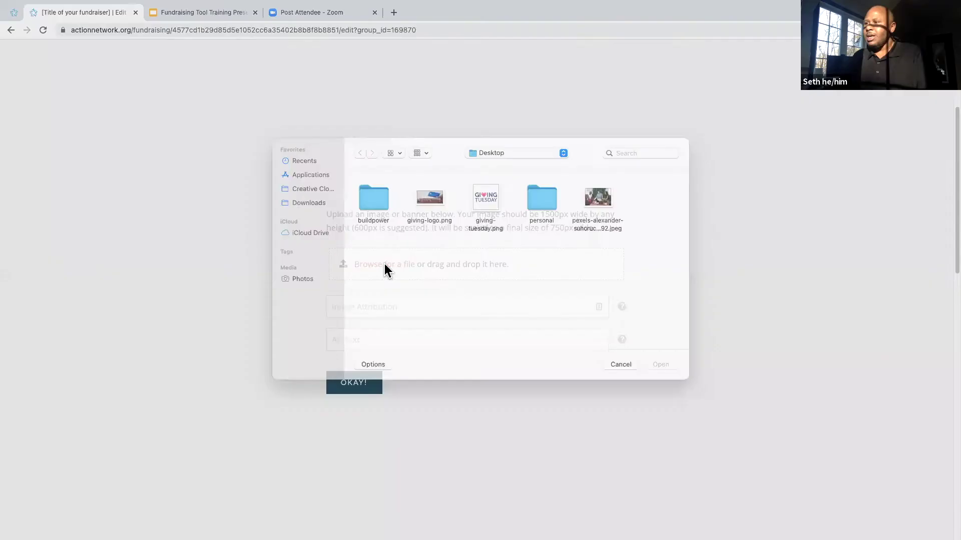
click(430, 209)
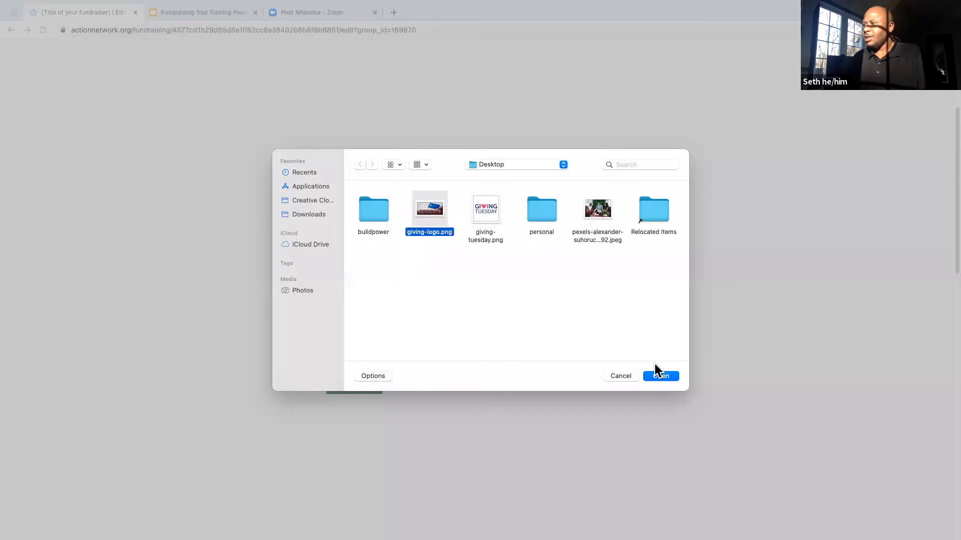
click(661, 377)
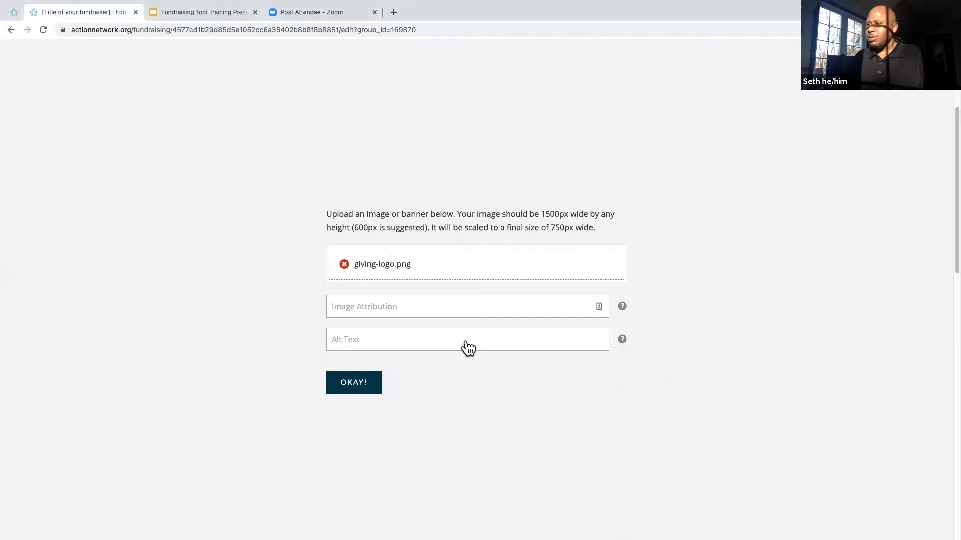
Give the banner the image attribution "giving image" and the alt text "keyboard and credit card", and accept it.
click(443, 308)
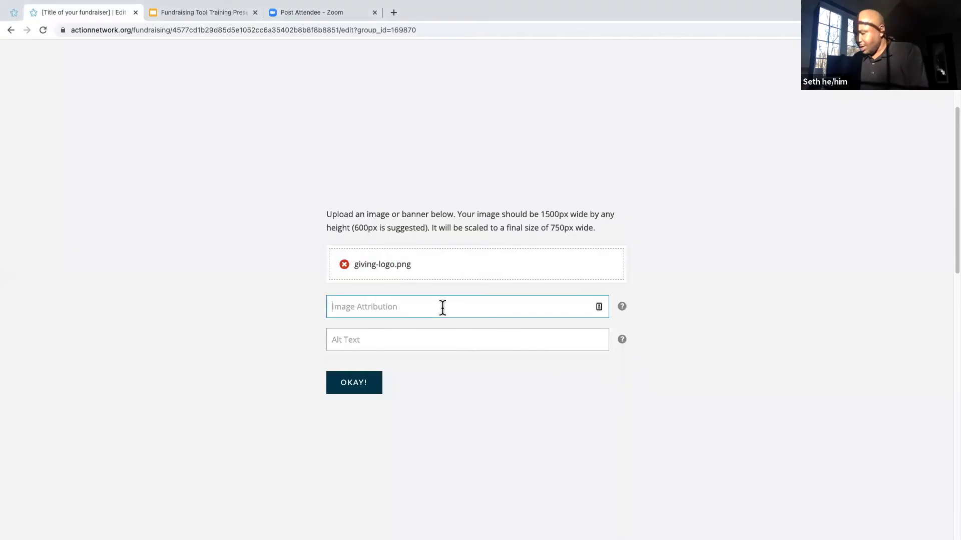
text(givig)
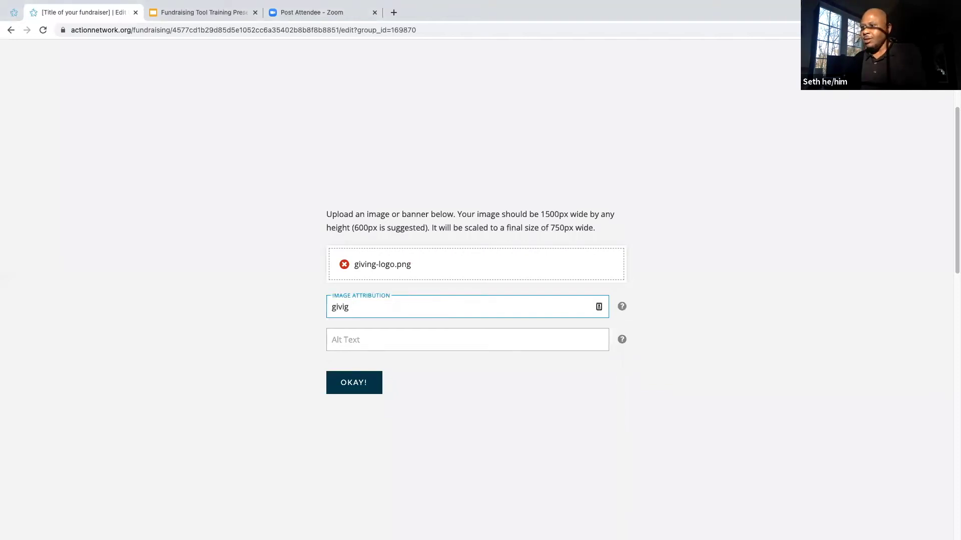
text(ning)
key(BackSpace)
key(BackSpace)
key(BackSpace)
key(BackSpace)
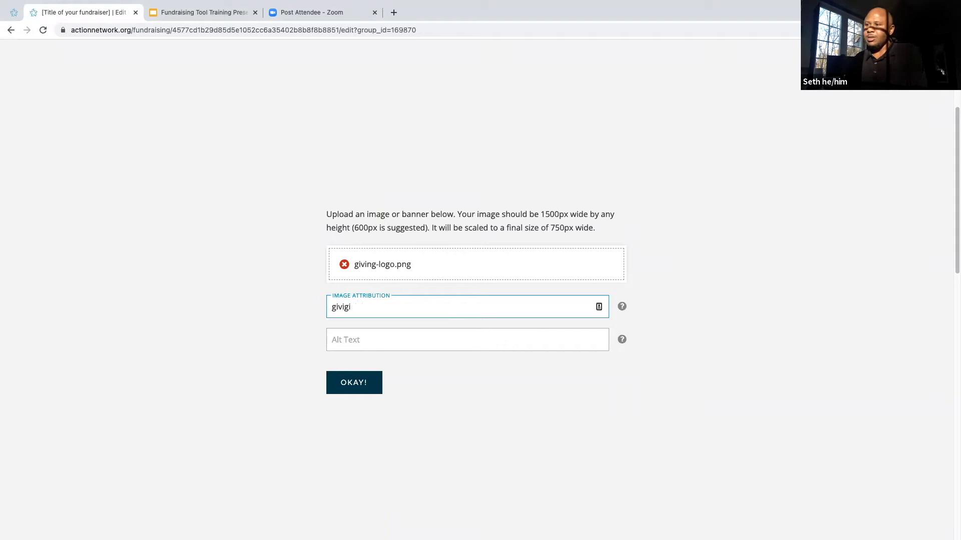
text(ng image)
key(Tab)
text(key)
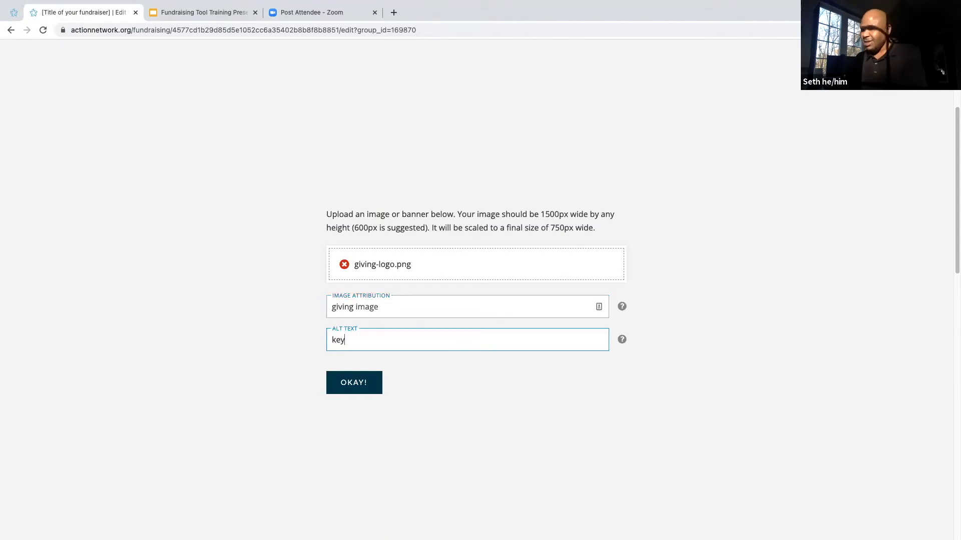
text(board and )
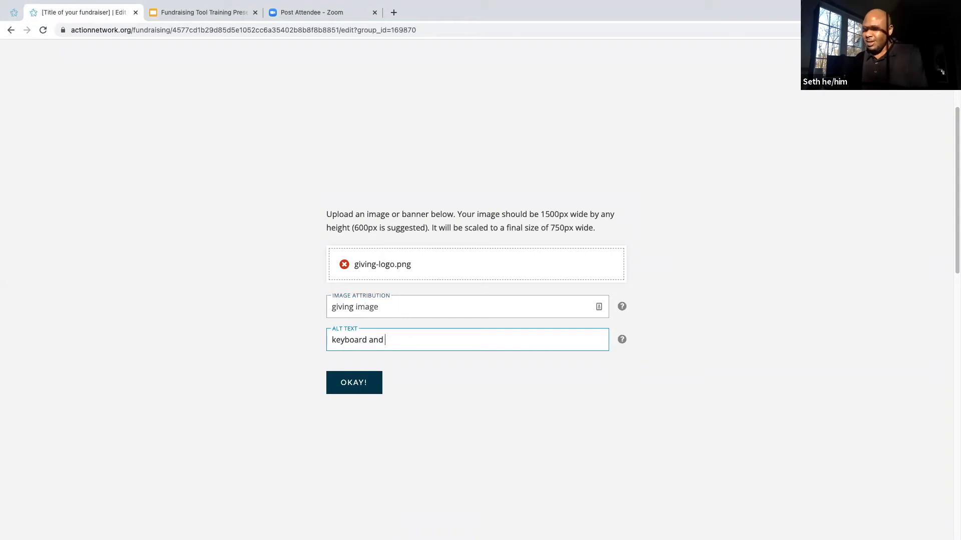
text(credit card)
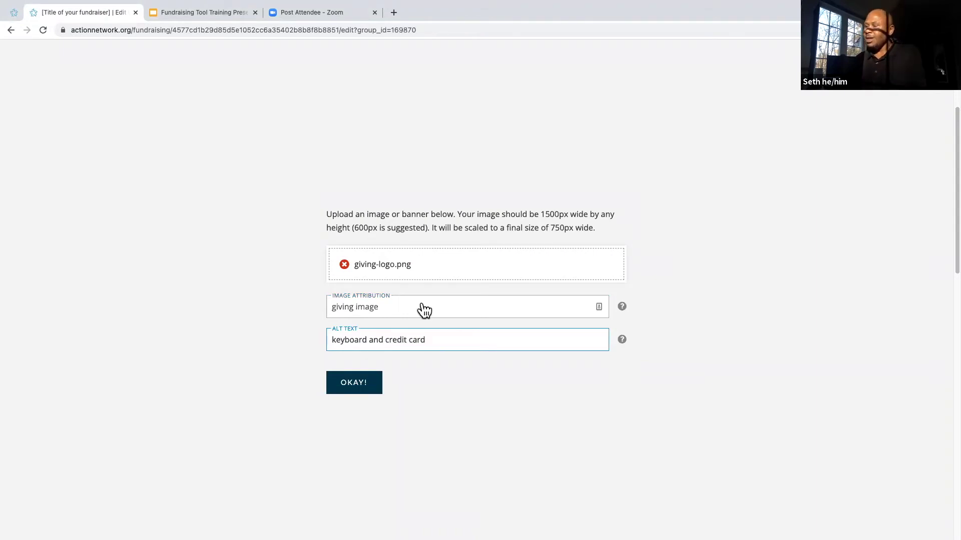
click(354, 385)
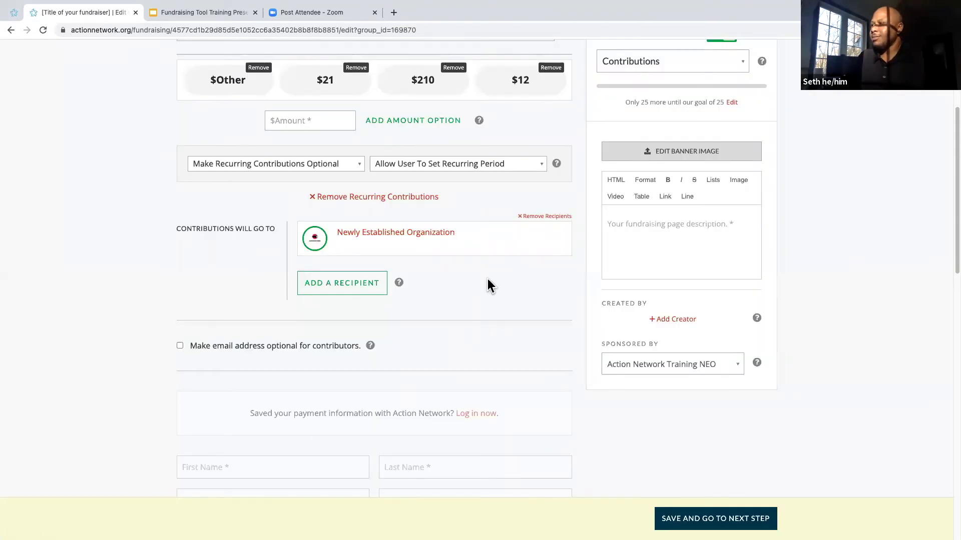
Enter the page description "Support our end of the year fundraising goals by contributing today.".
click(638, 226)
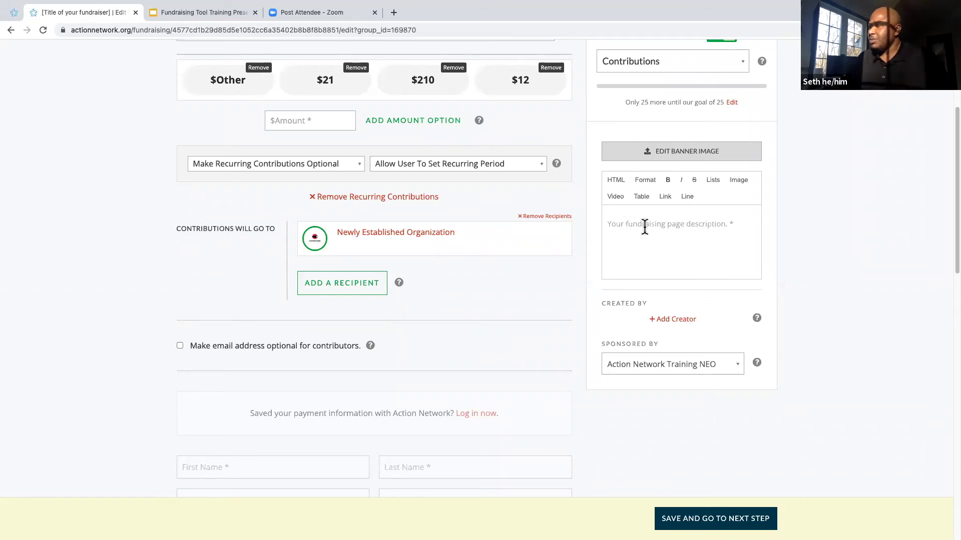
text(Support ou)
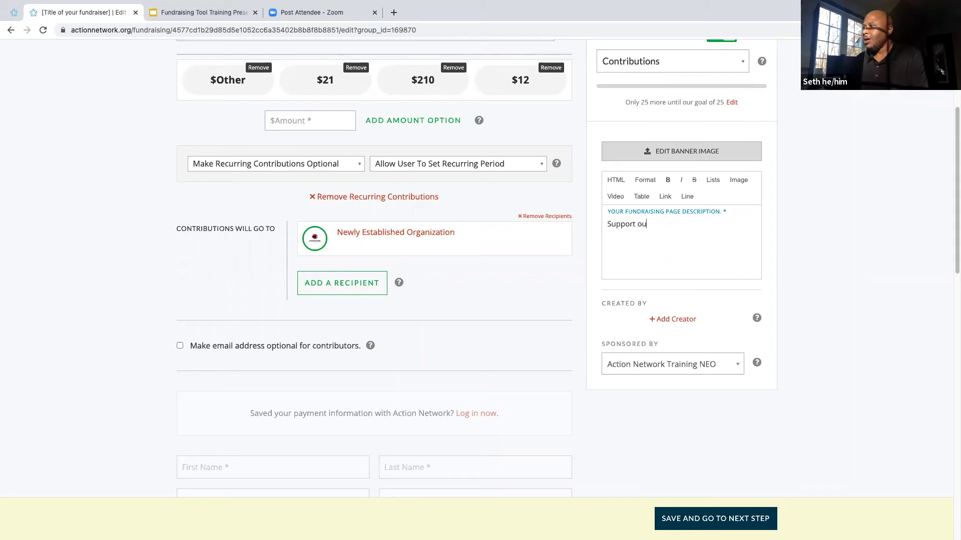
text(r end of the year )
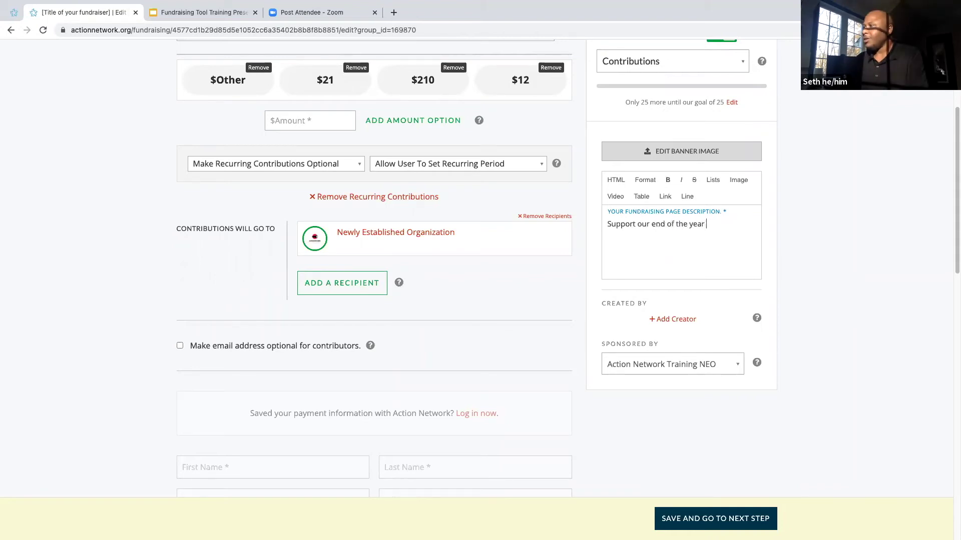
text(fundra)
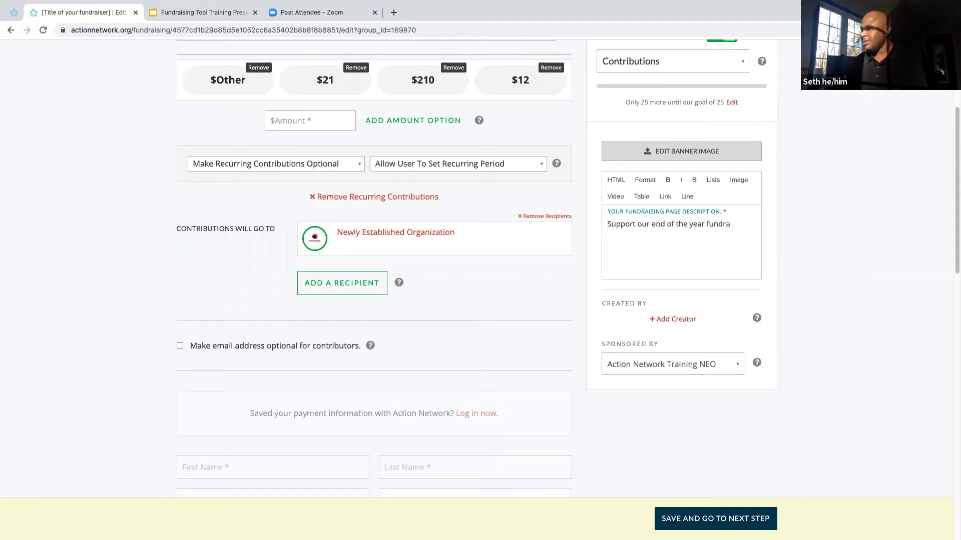
text(ising goals b)
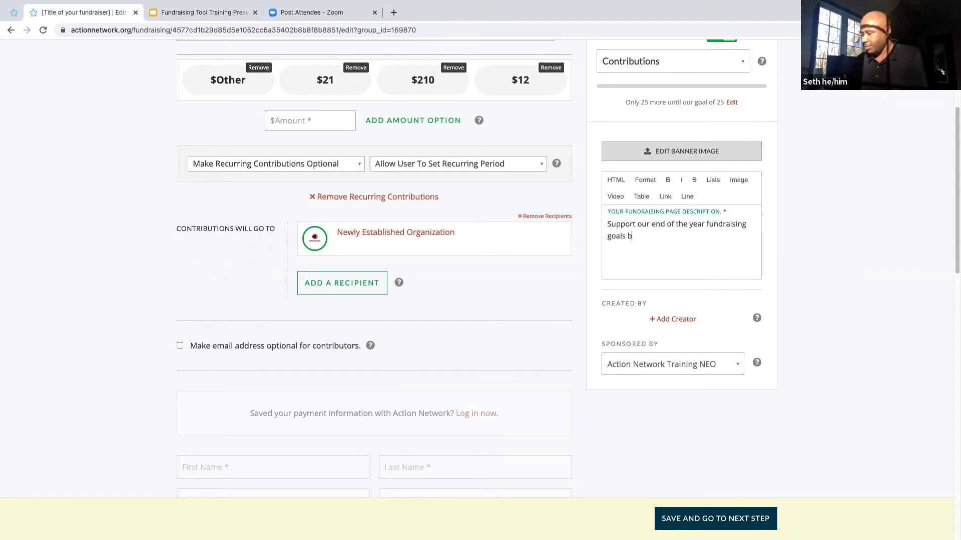
text(y contributing today.)
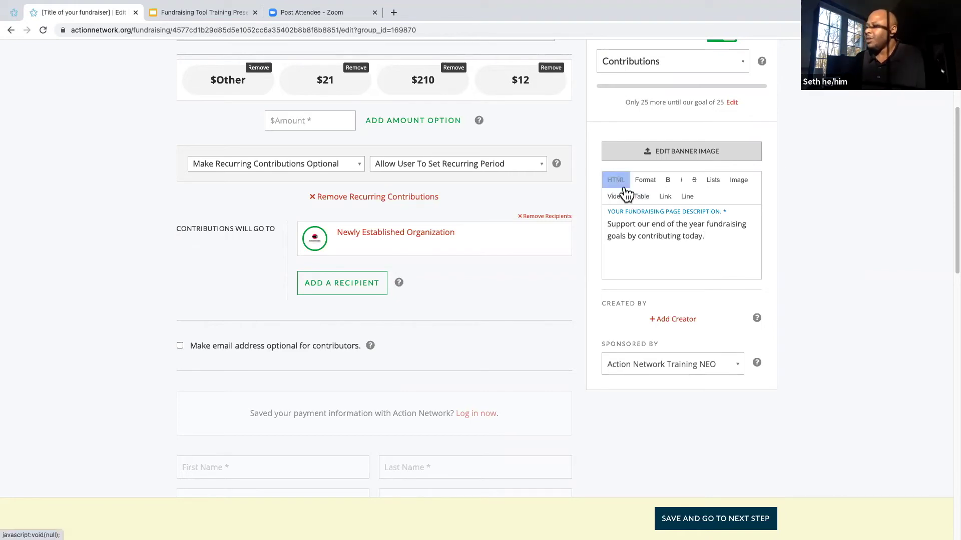
Make the entire fundraising page description bold.
drag(715, 240, 607, 221)
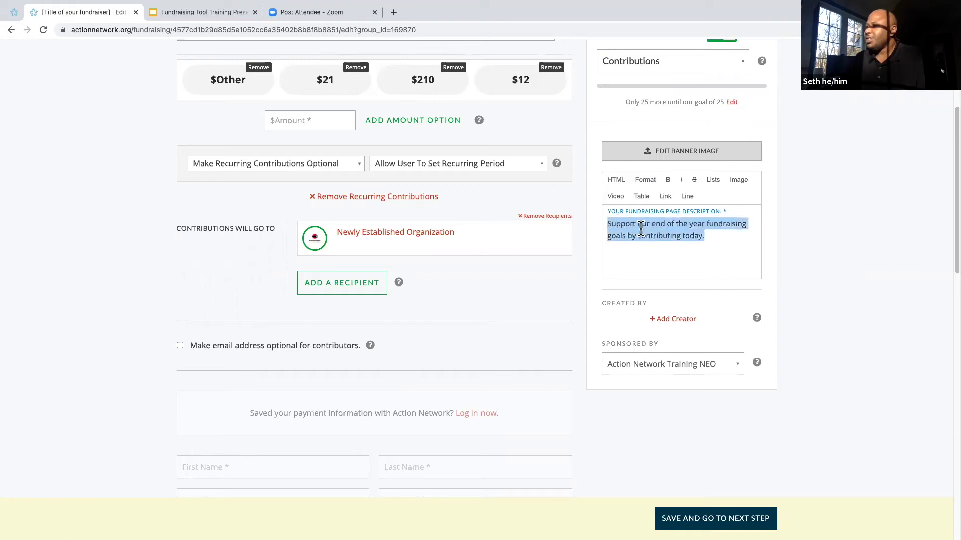
click(700, 236)
drag(714, 237, 611, 208)
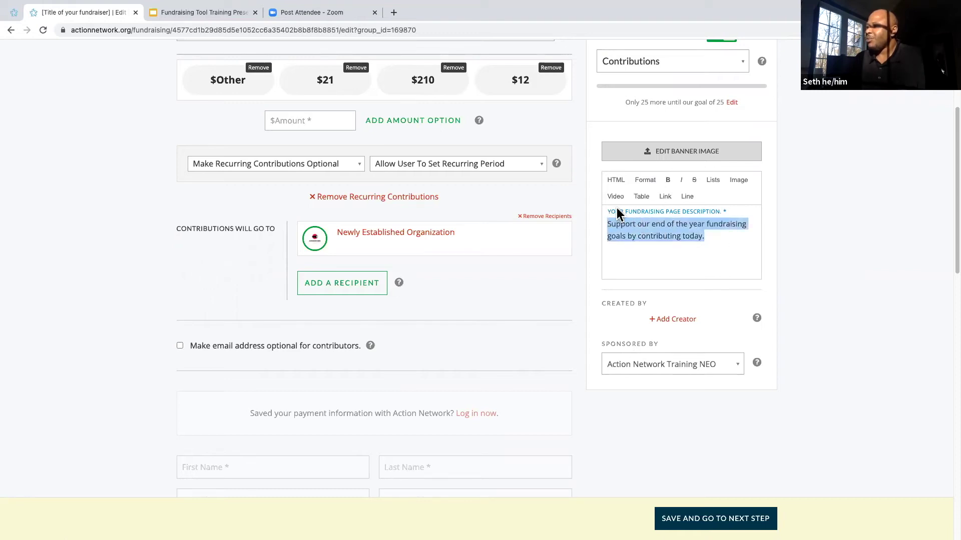
click(668, 180)
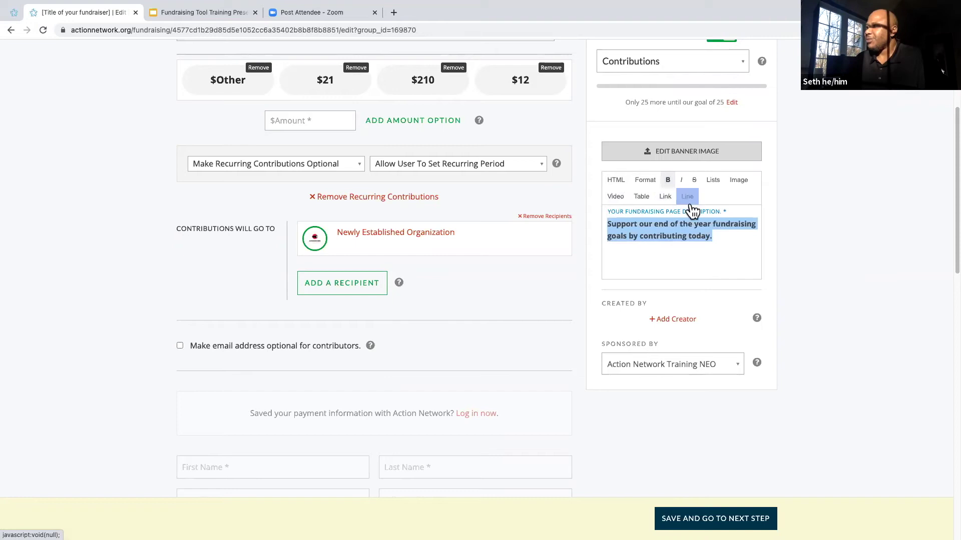
click(691, 236)
click(730, 239)
Check the help note on action creators and add yourself as the fundraising page's creator.
scroll(686, 286, down, 1)
scroll(684, 292, down, 1)
mouse_move(759, 315)
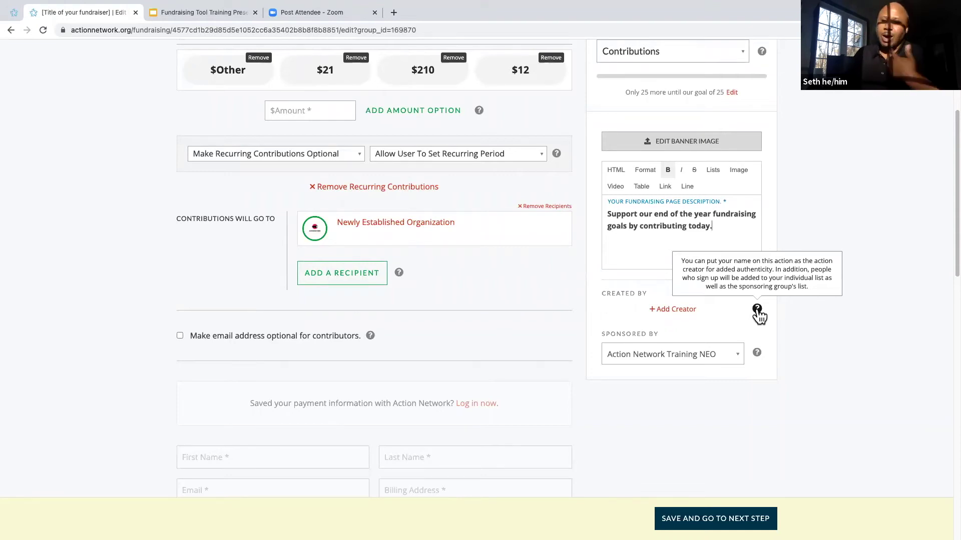
click(674, 312)
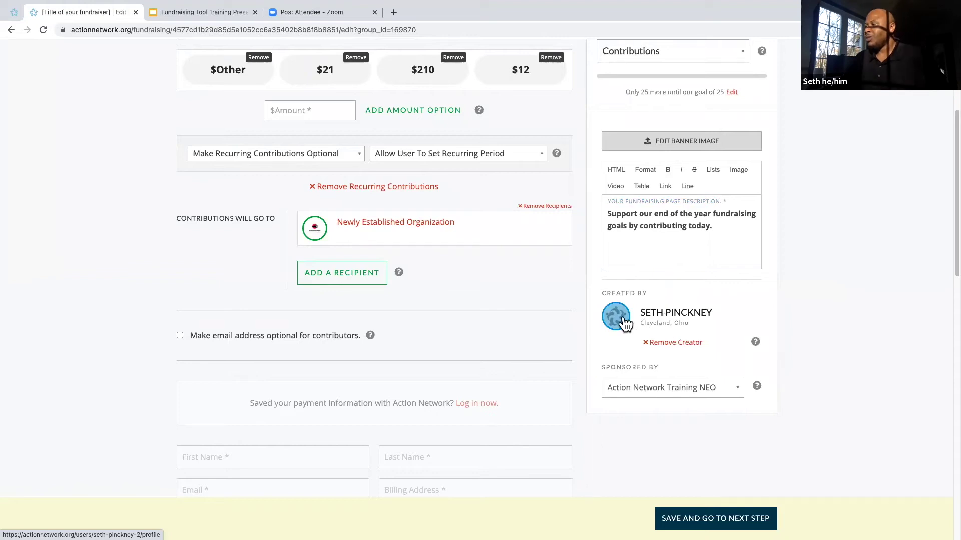
Review the completed fundraiser page, then save it and continue to the next step.
scroll(618, 326, down, 3)
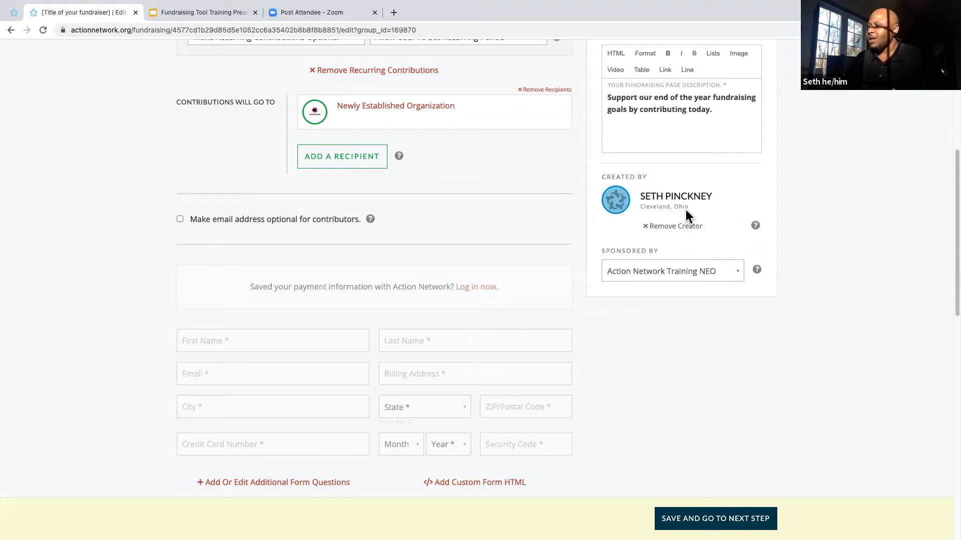
scroll(536, 262, up, 7)
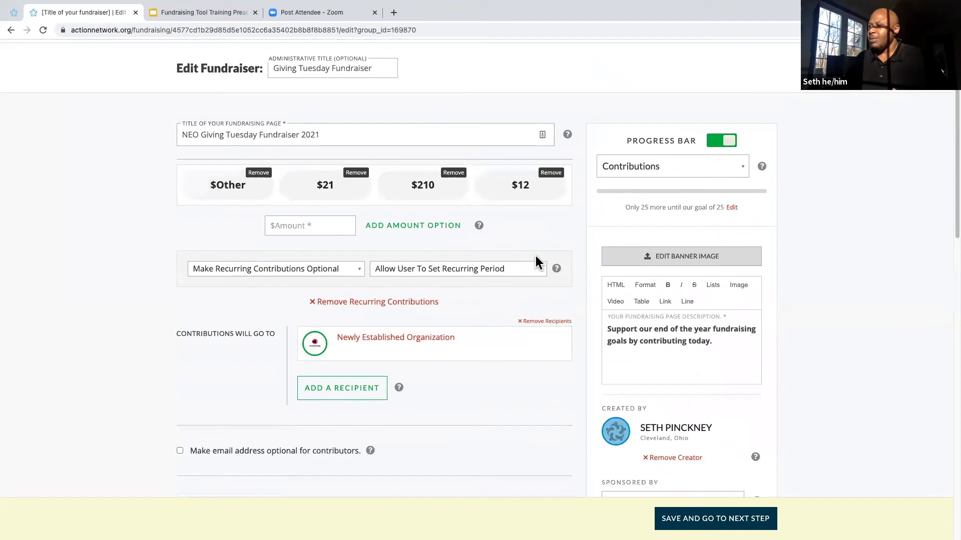
scroll(486, 268, down, 5)
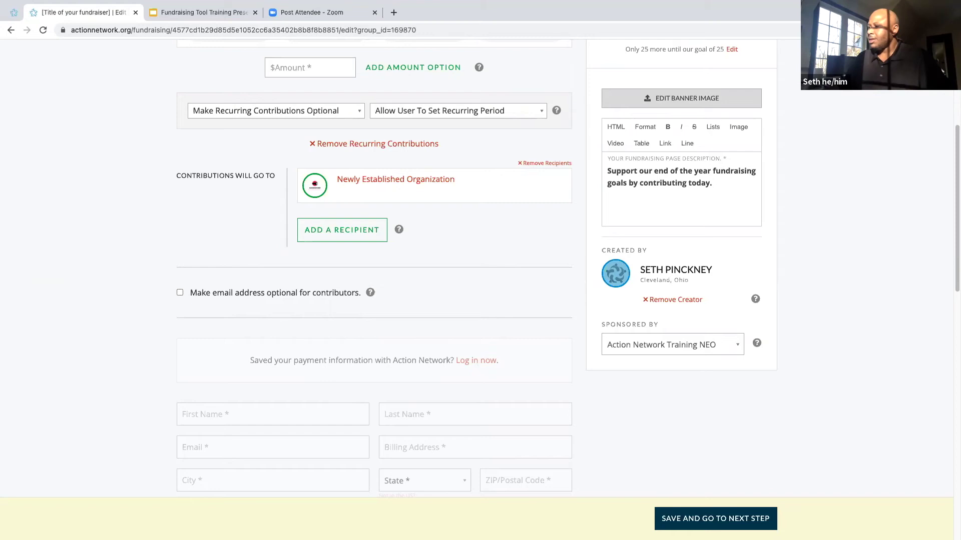
click(769, 515)
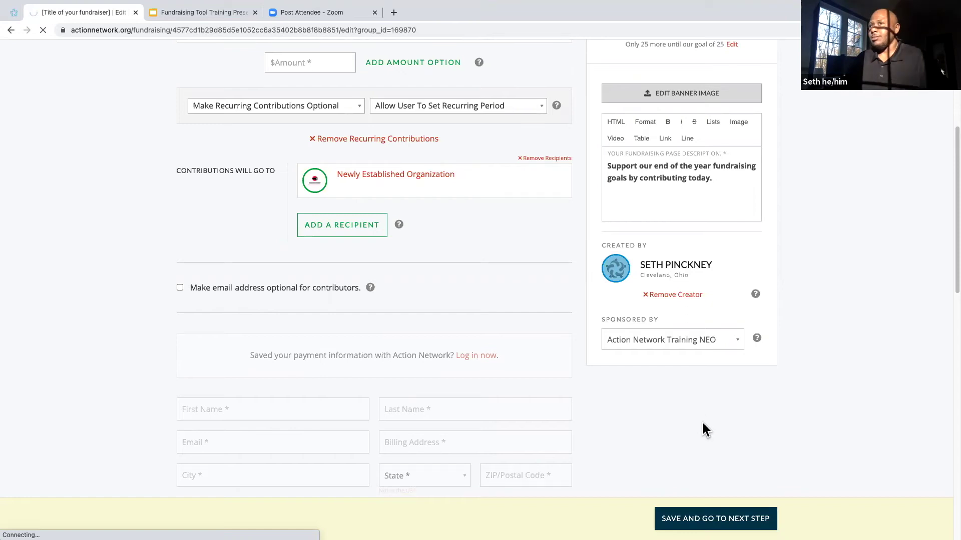
scroll(702, 425, down, 3)
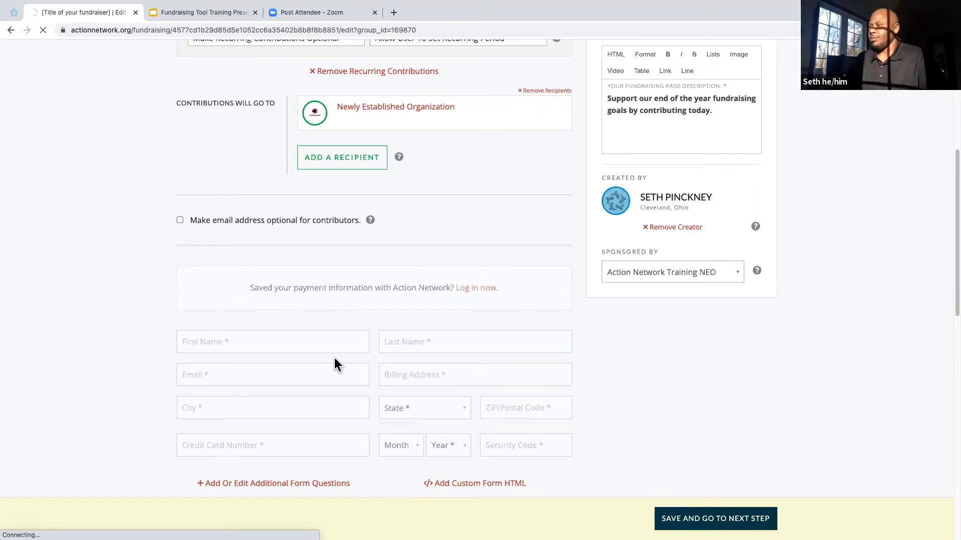
scroll(598, 352, down, 8)
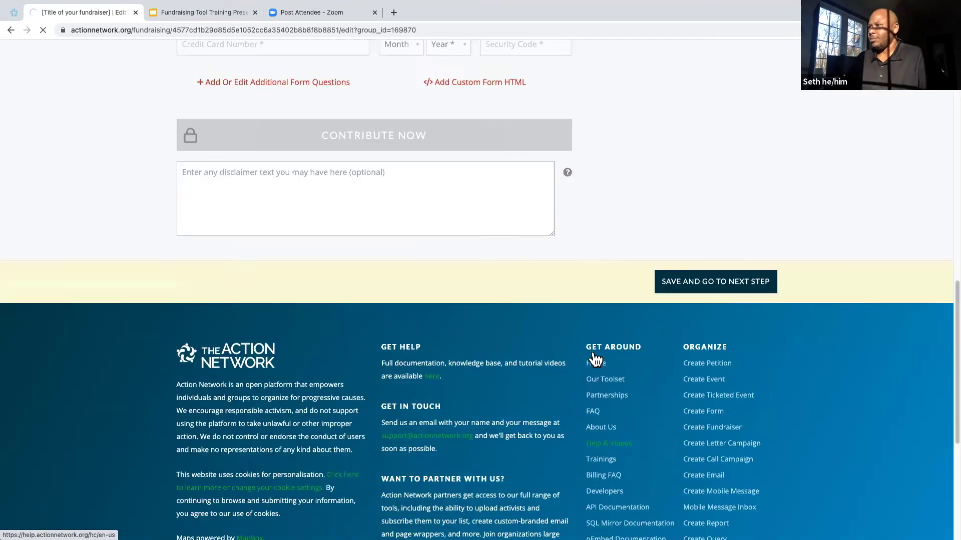
scroll(592, 355, up, 2)
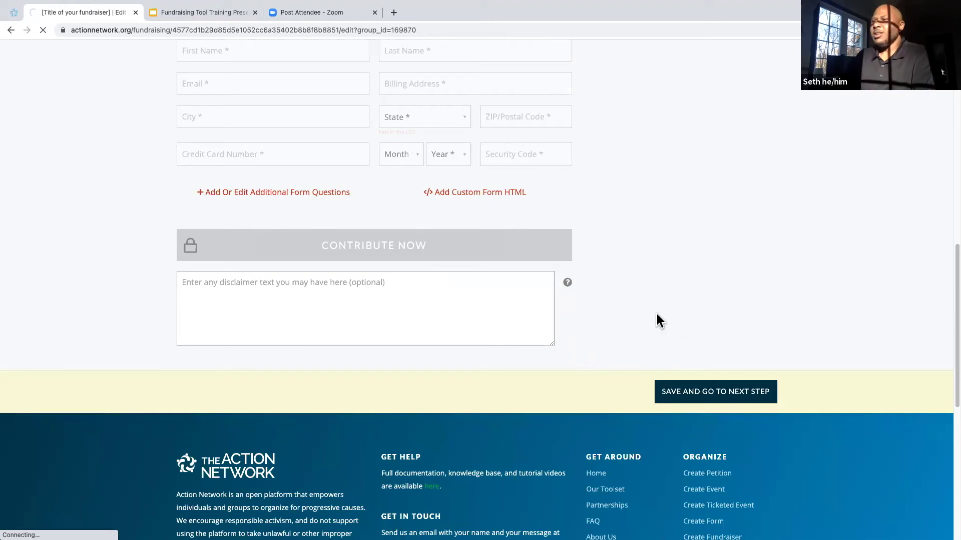
scroll(690, 516, up, 2)
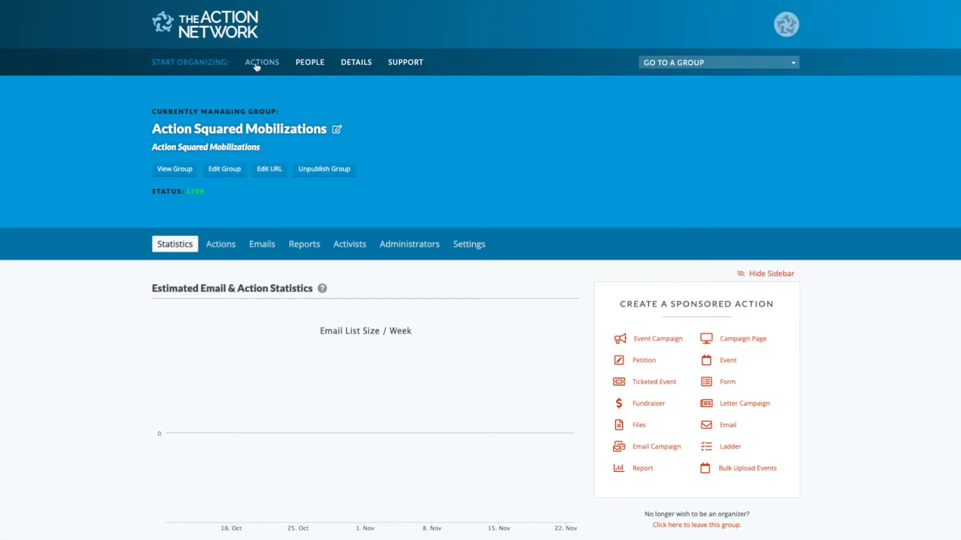
Start a new fundraiser and give it the administrative title "Internal Title Fundraiser 2021".
click(257, 66)
mouse_move(278, 228)
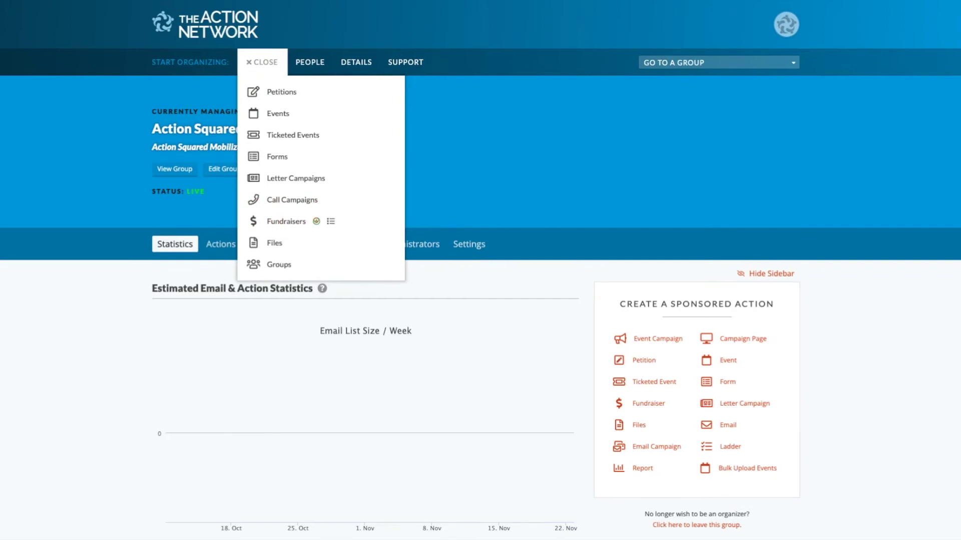
click(316, 222)
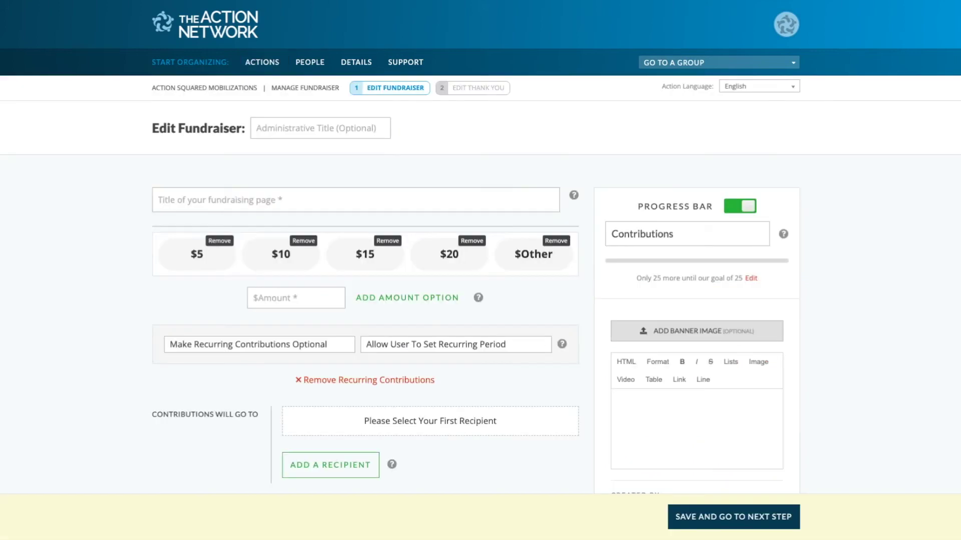
click(275, 129)
text(Internal Title)
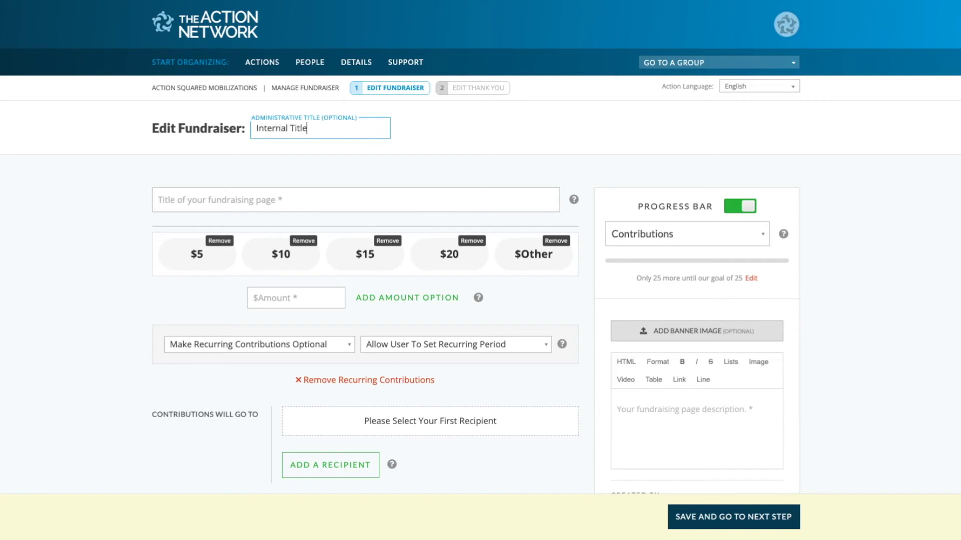
text( Fundraiser 2021)
Set the fundraising page's title to "Help Us Meet Our 2021 Goal".
click(258, 198)
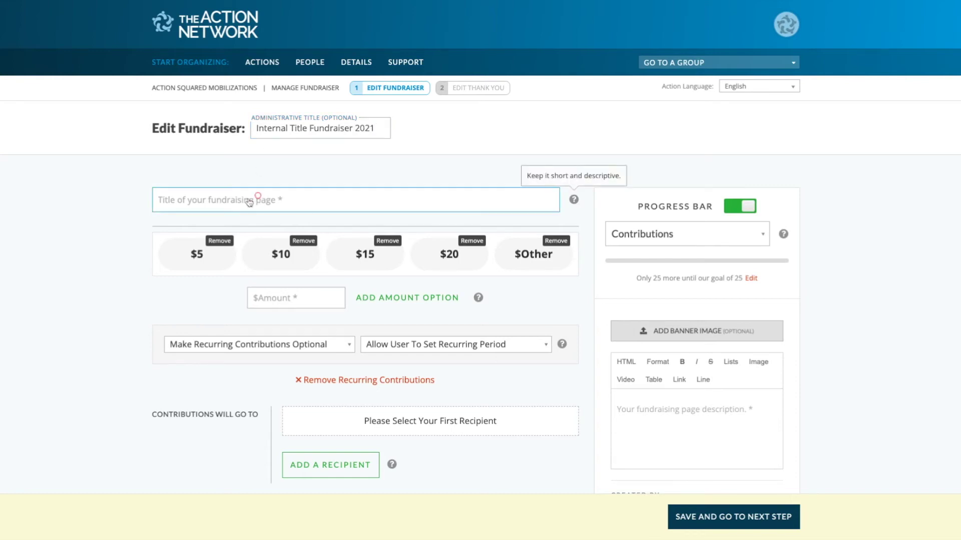
click(246, 215)
click(103, 255)
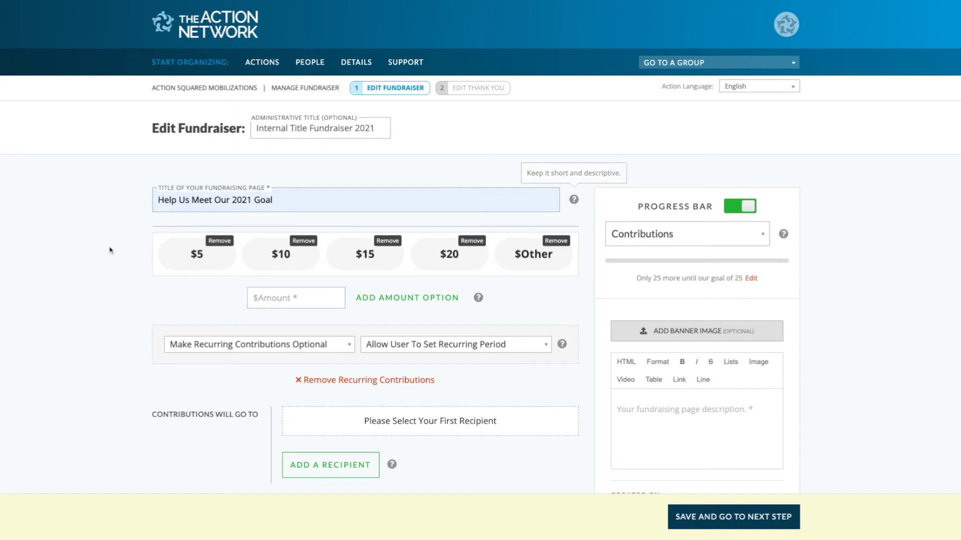
Remove the $5 donation amount and add amount options of $50 and $100.
scroll(103, 254, down, 1)
click(217, 195)
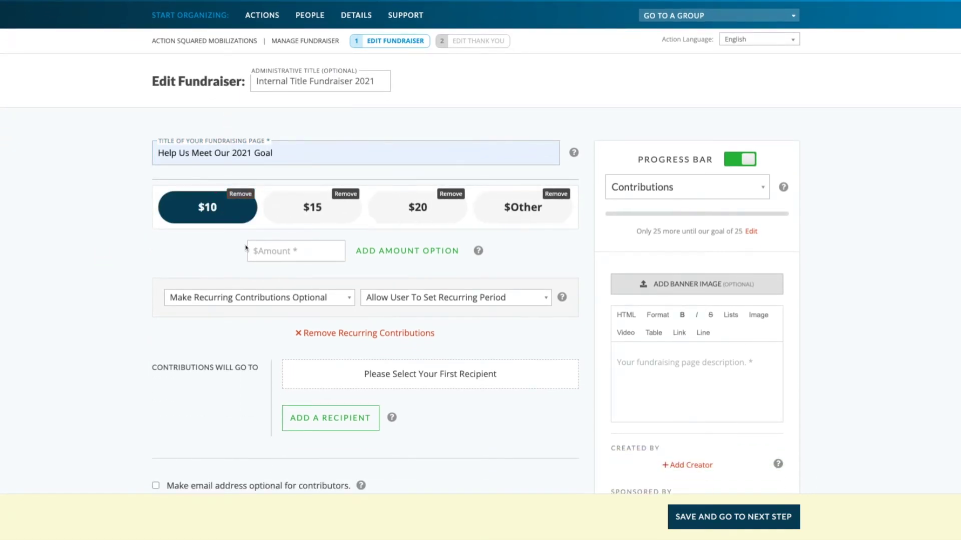
click(291, 250)
text(50)
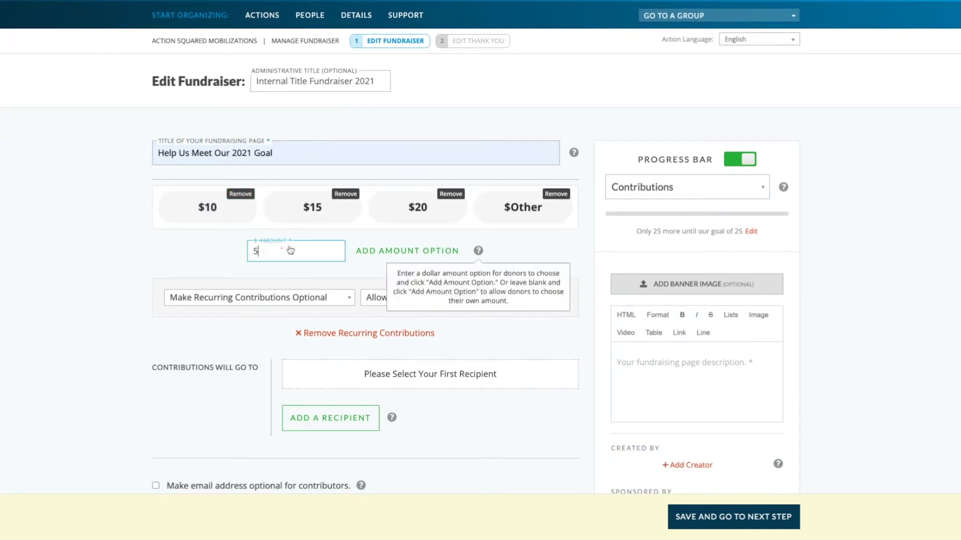
click(379, 251)
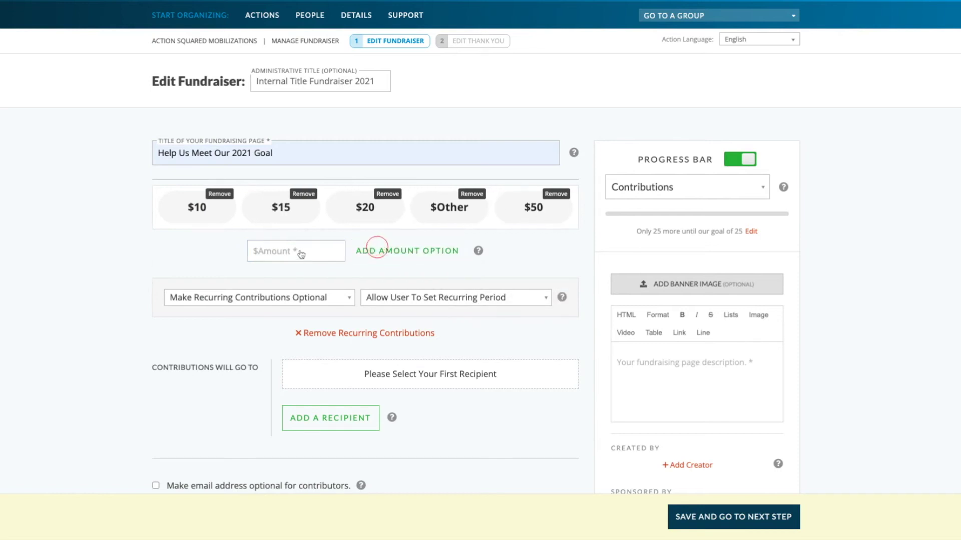
click(300, 251)
text(100)
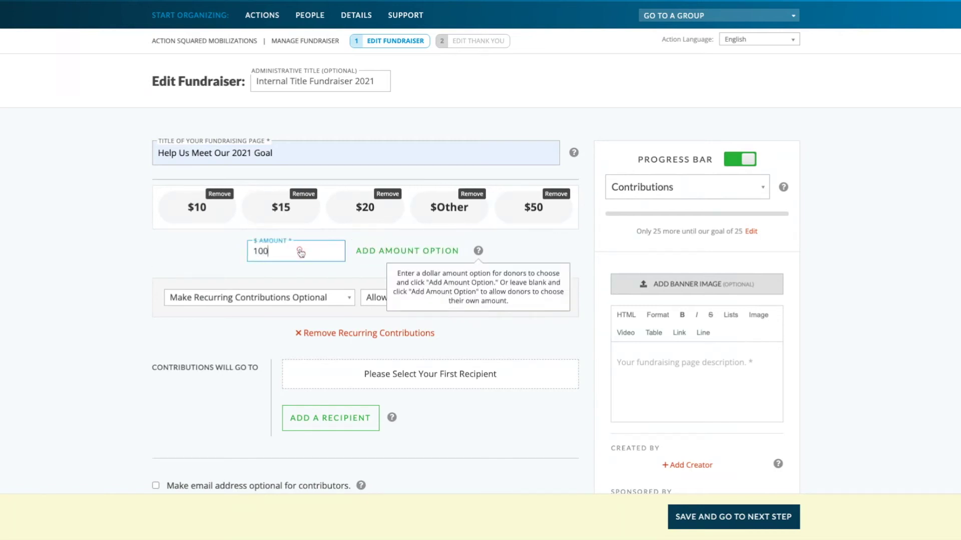
click(379, 256)
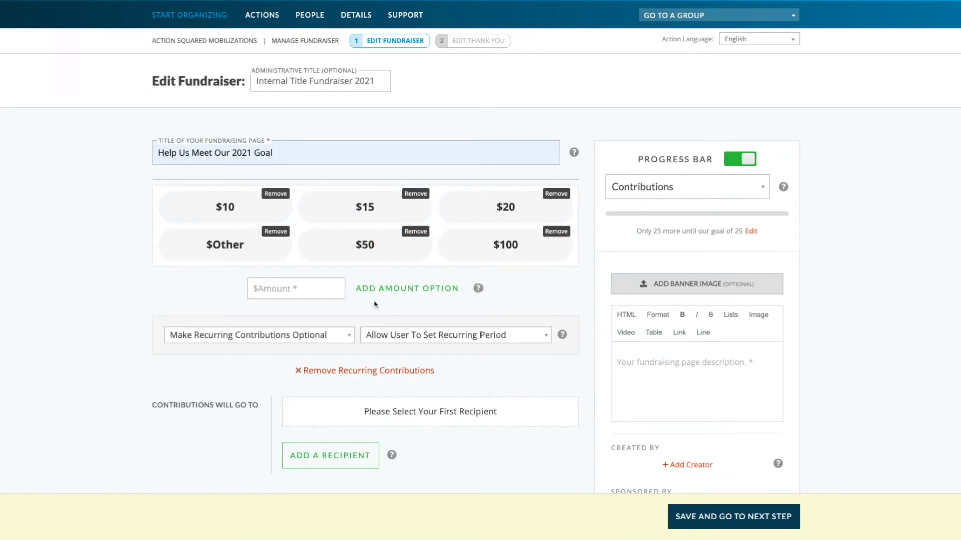
Remove the recurring contributions section from the fundraiser and add it back.
scroll(368, 302, down, 1)
scroll(367, 300, down, 2)
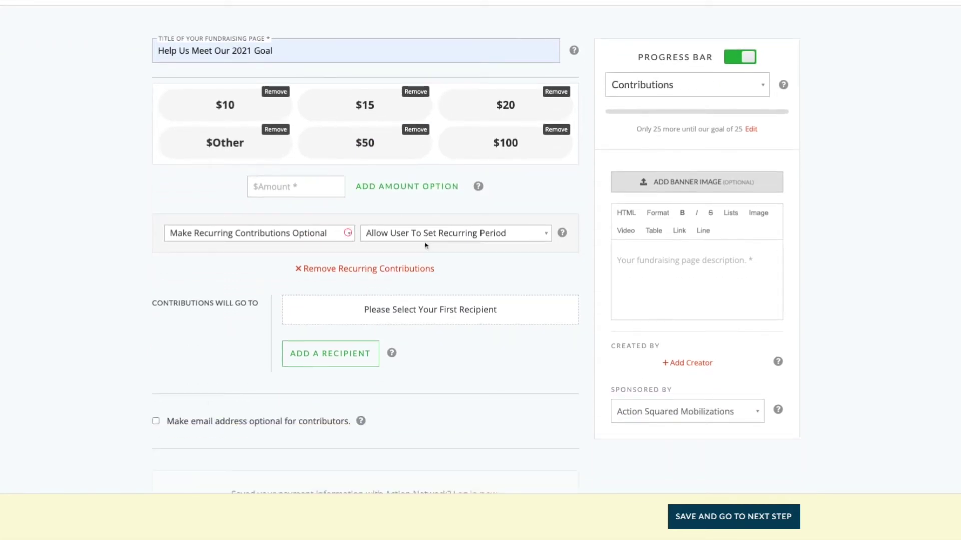
click(546, 234)
click(310, 272)
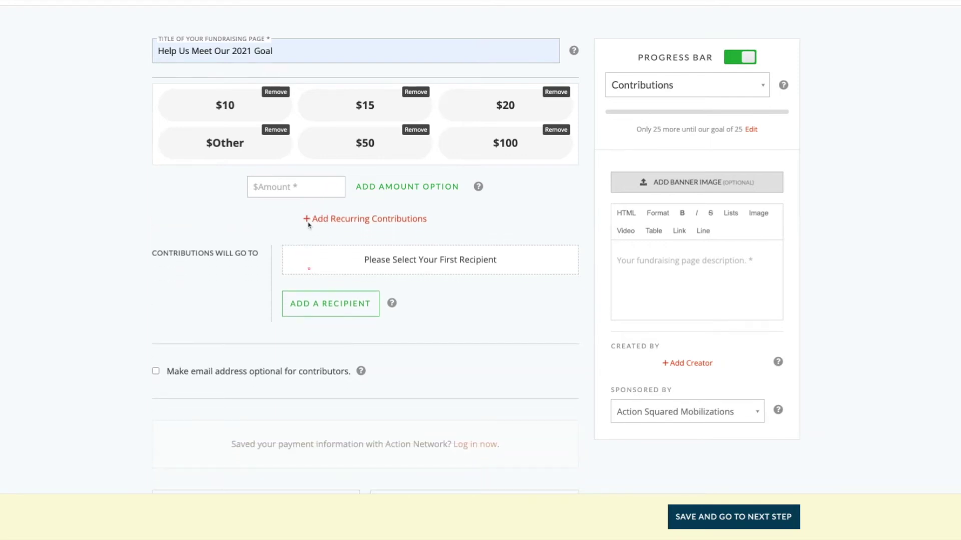
click(309, 220)
Add the group Action Squared Mobilizations as the recipient of the contributions.
scroll(346, 300, down, 1)
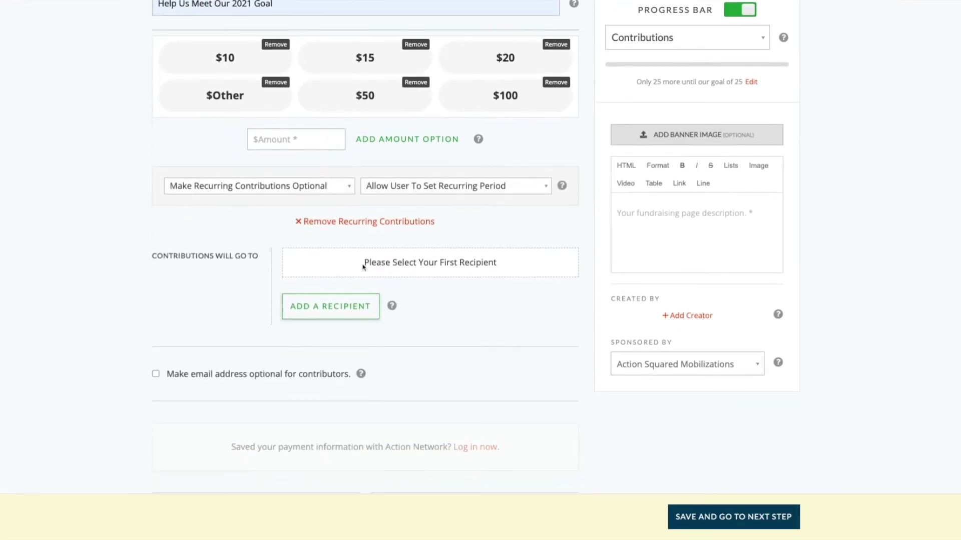
click(346, 312)
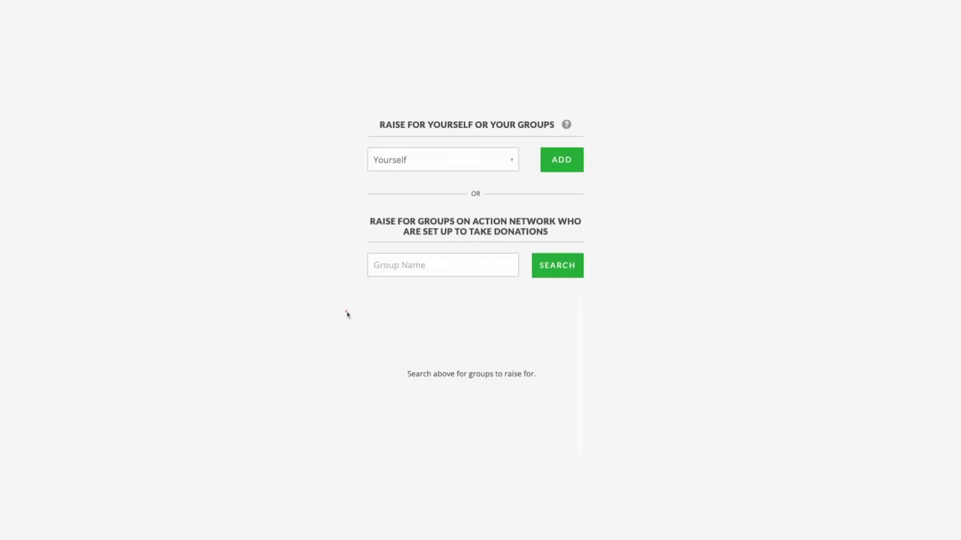
click(503, 161)
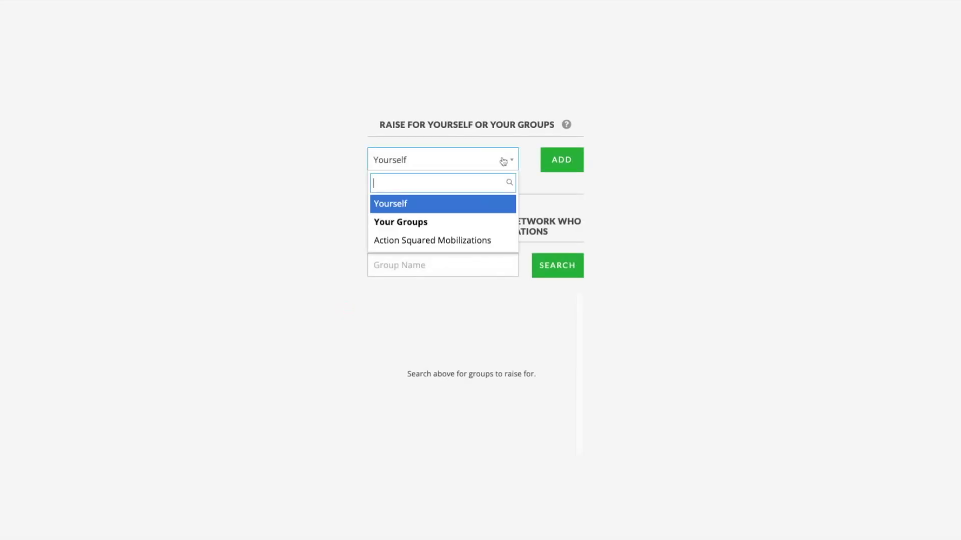
click(481, 236)
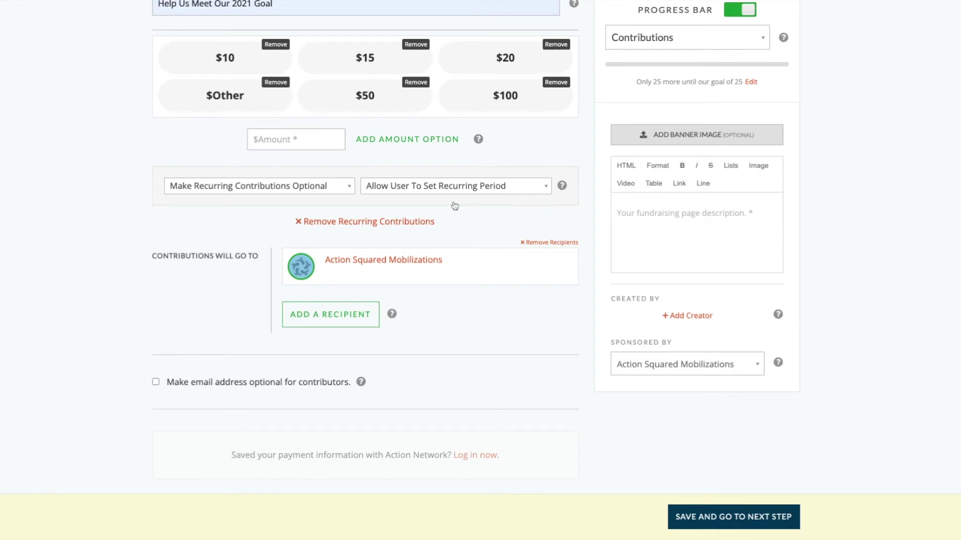
Examine the rest of the fundraiser form, including the optional email setting, contributor fields, tip section and disclaimer box.
scroll(440, 315, down, 3)
scroll(440, 315, up, 5)
scroll(439, 316, up, 3)
scroll(437, 316, down, 6)
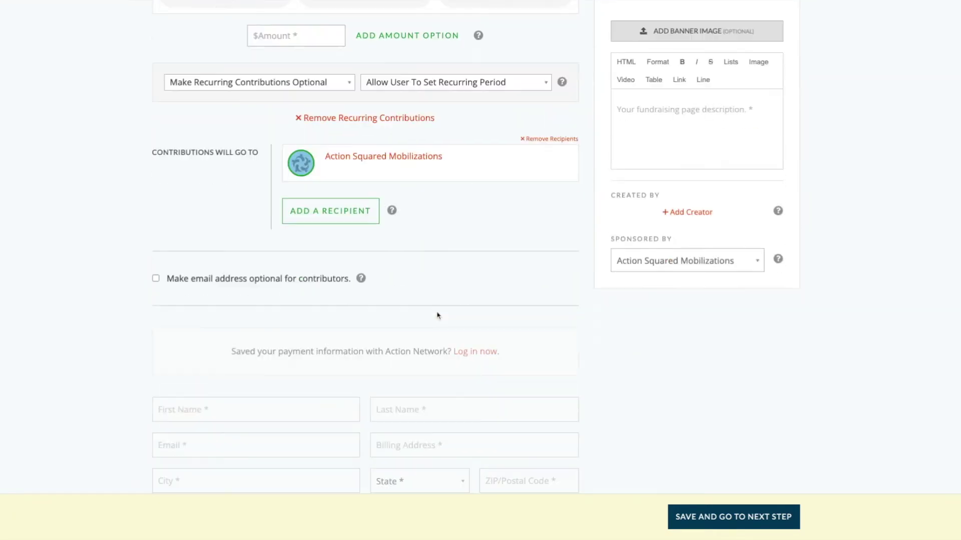
scroll(437, 315, down, 3)
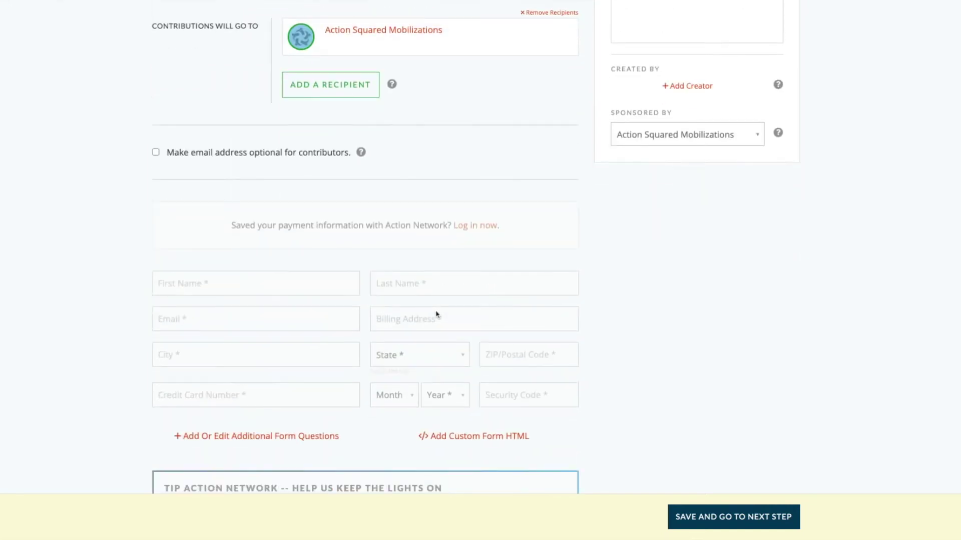
mouse_move(361, 155)
scroll(358, 239, down, 5)
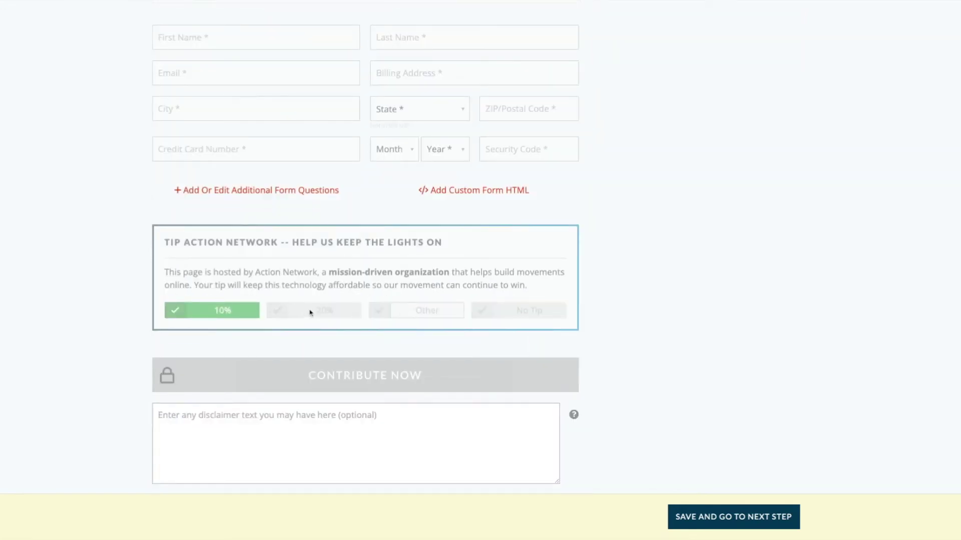
Save the fundraiser, continue to the payment processor selection and choose to set up a WePay account.
click(776, 517)
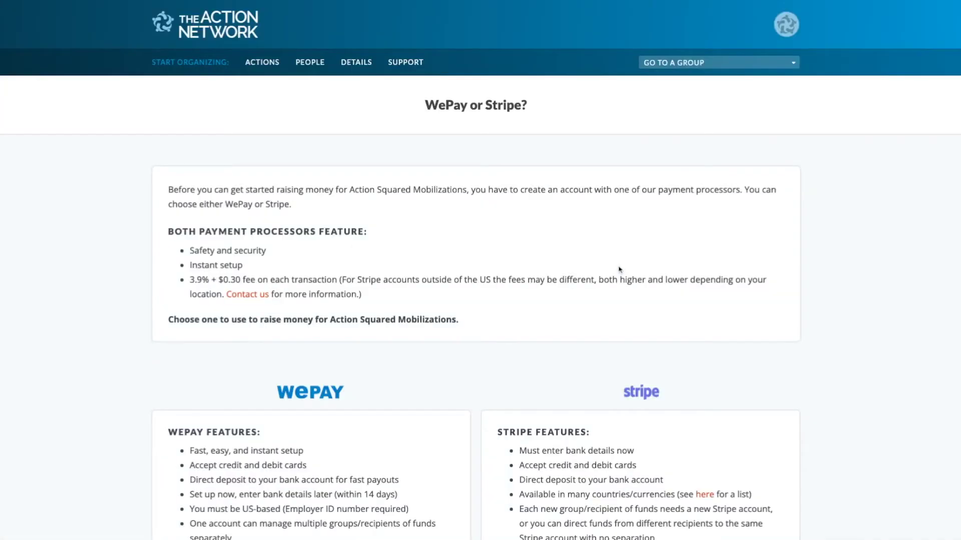
scroll(555, 289, down, 4)
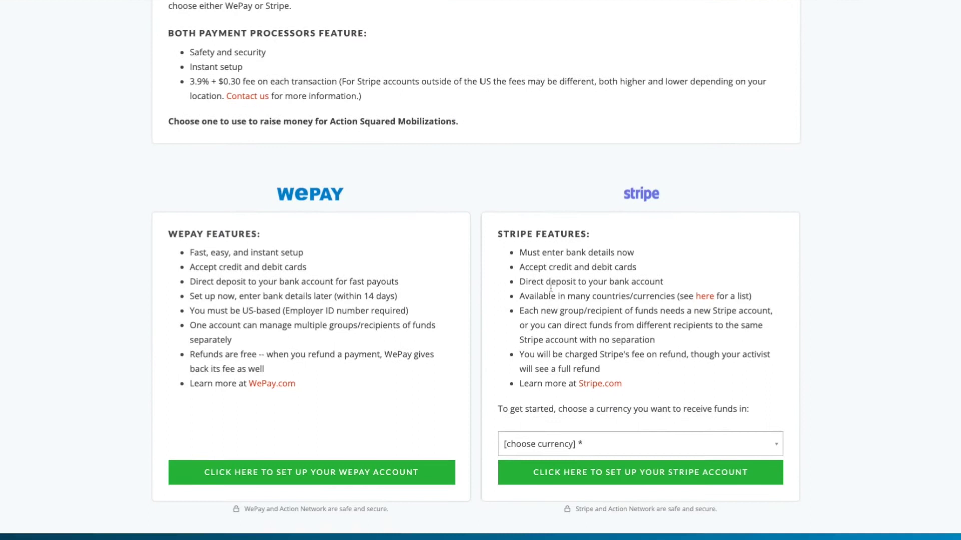
click(352, 460)
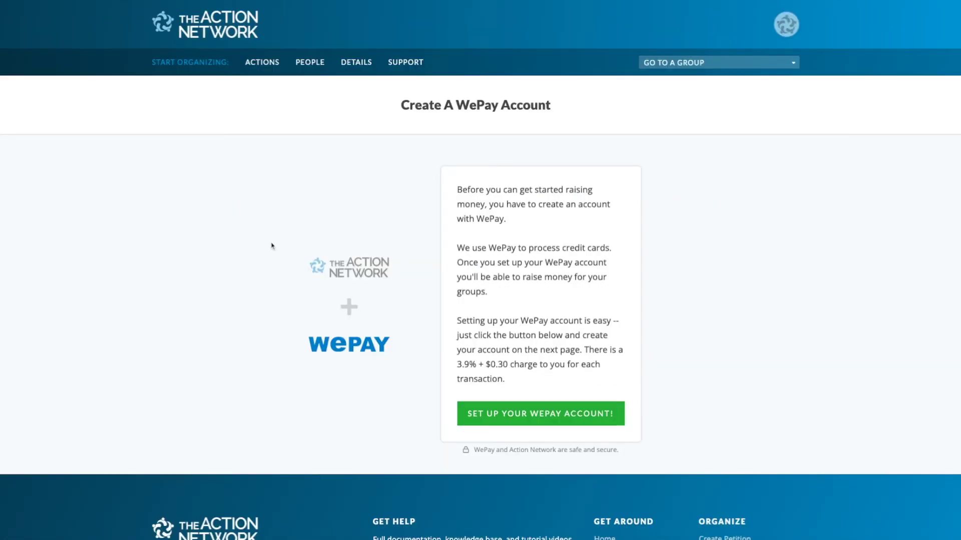
Sign up for a WePay account with a modified version of the pre-filled e-mail address and grant Action Network access.
click(503, 420)
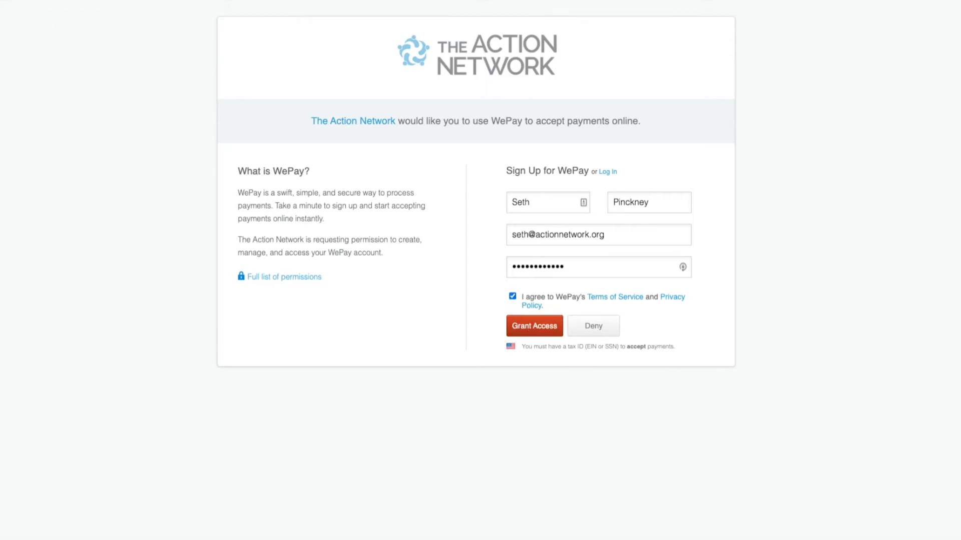
click(528, 235)
text(+123)
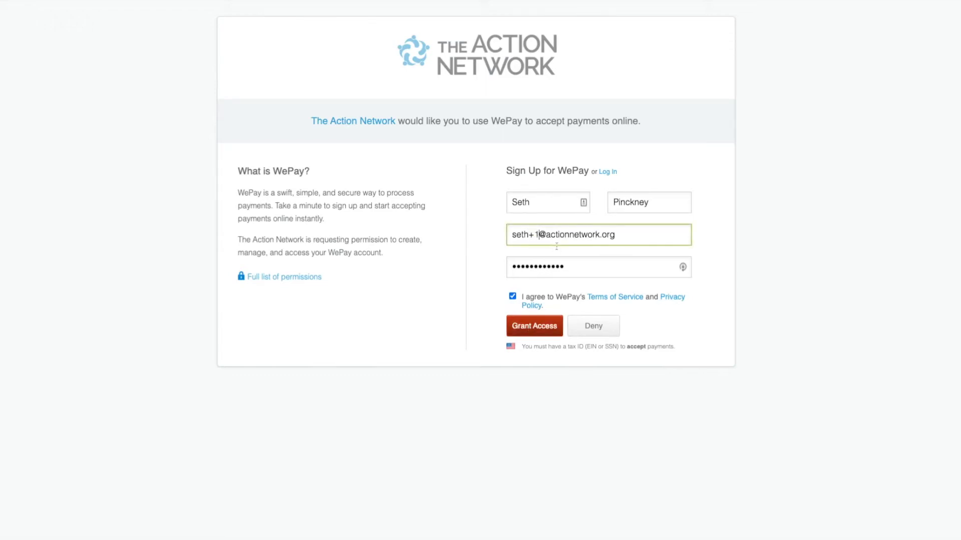
click(535, 326)
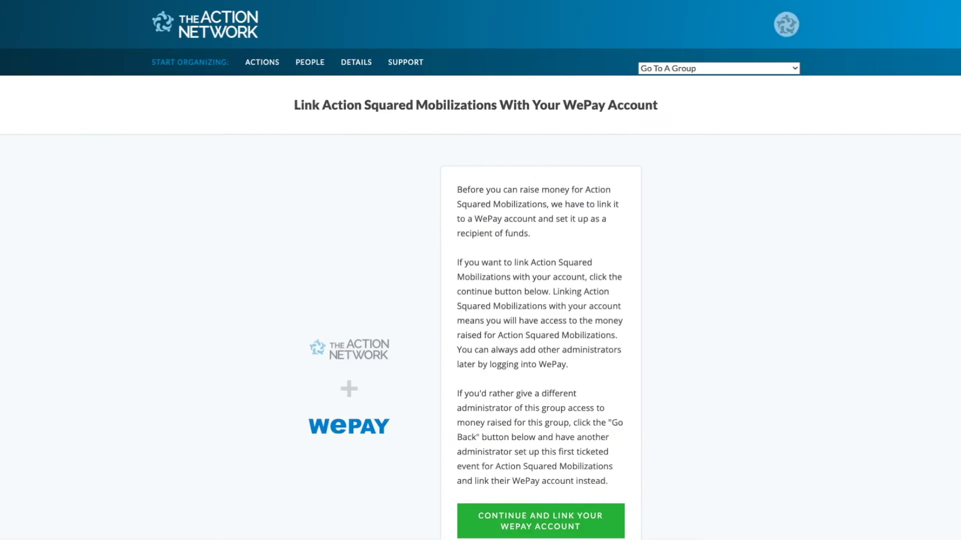
Link the group Action Squared Mobilizations with the WePay account and return to editing the fundraiser.
scroll(488, 343, down, 3)
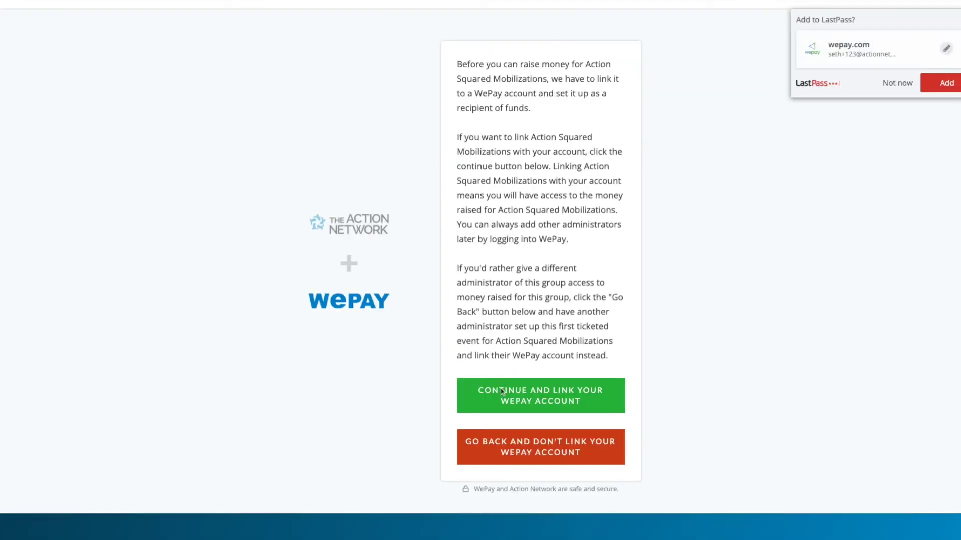
click(553, 396)
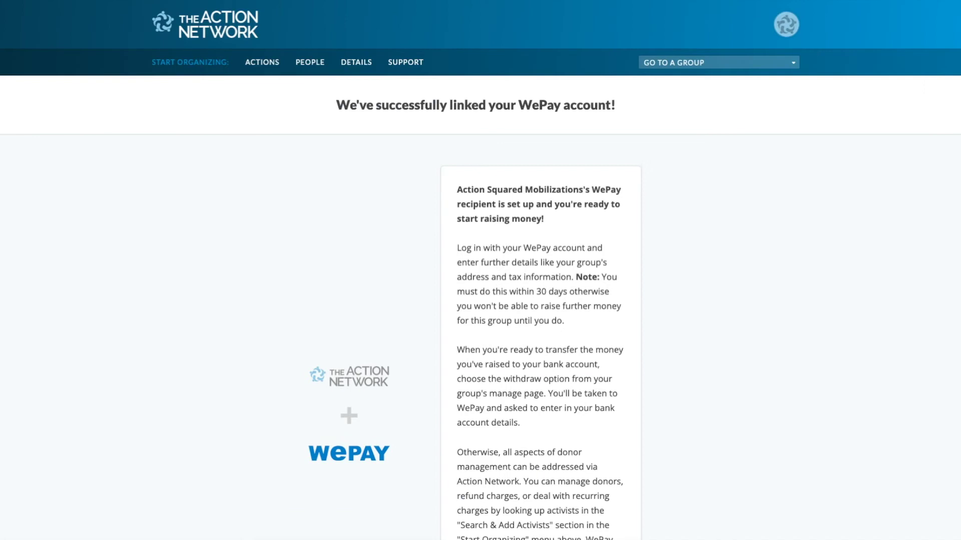
scroll(524, 247, down, 8)
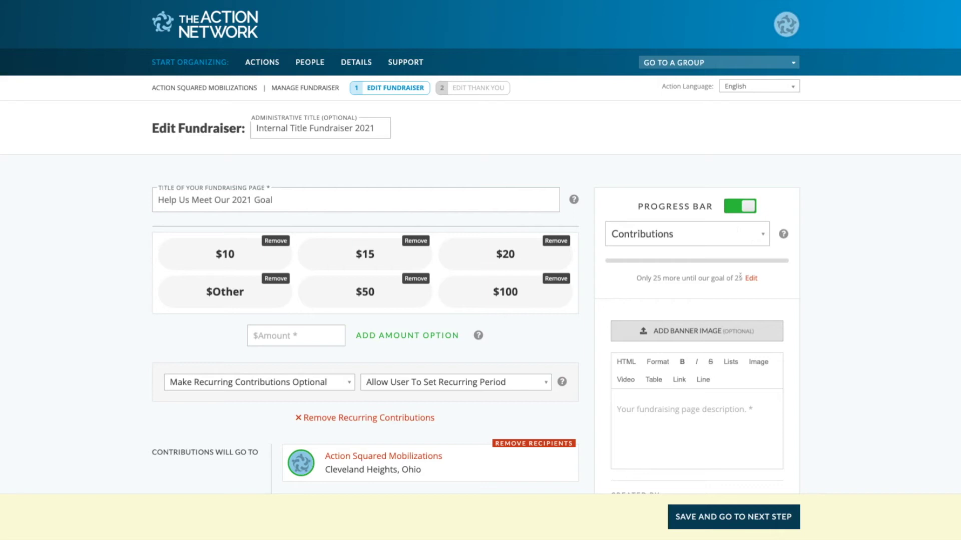
Switch the fundraiser's progress bar off and back on, and set it to track Amount Raised.
click(730, 210)
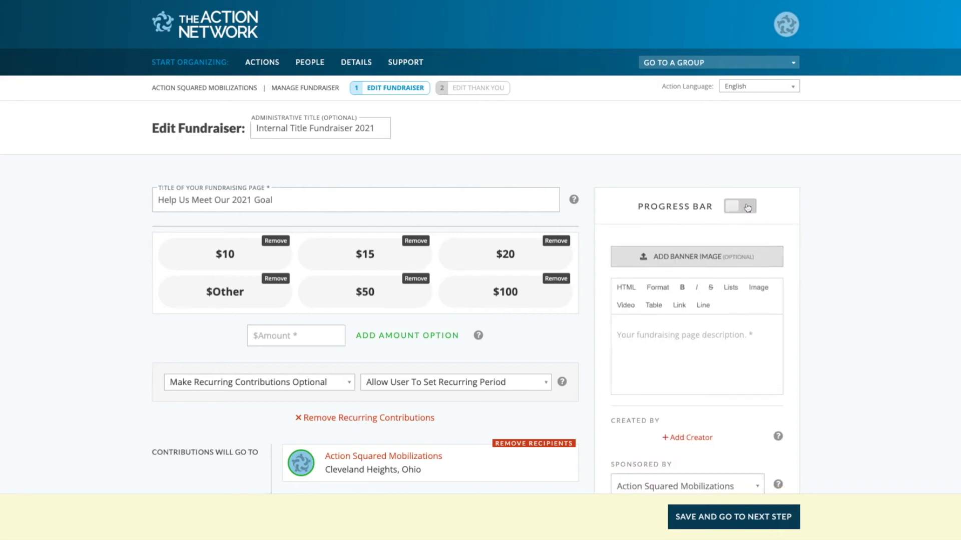
click(747, 208)
click(739, 233)
click(651, 253)
scroll(666, 263, down, 1)
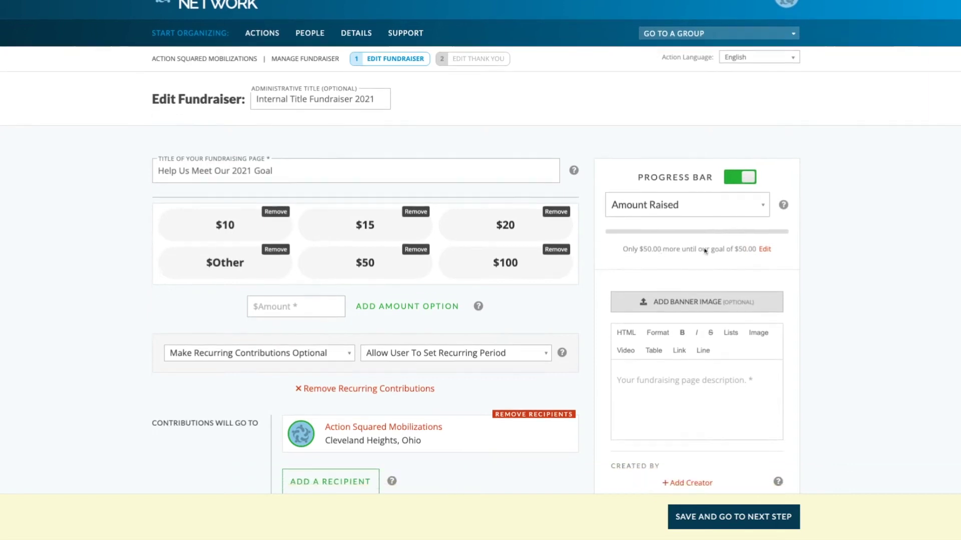
Set the goal of the fundraiser's progress bar to 50000.
click(765, 250)
click(692, 274)
text(50000)
click(765, 249)
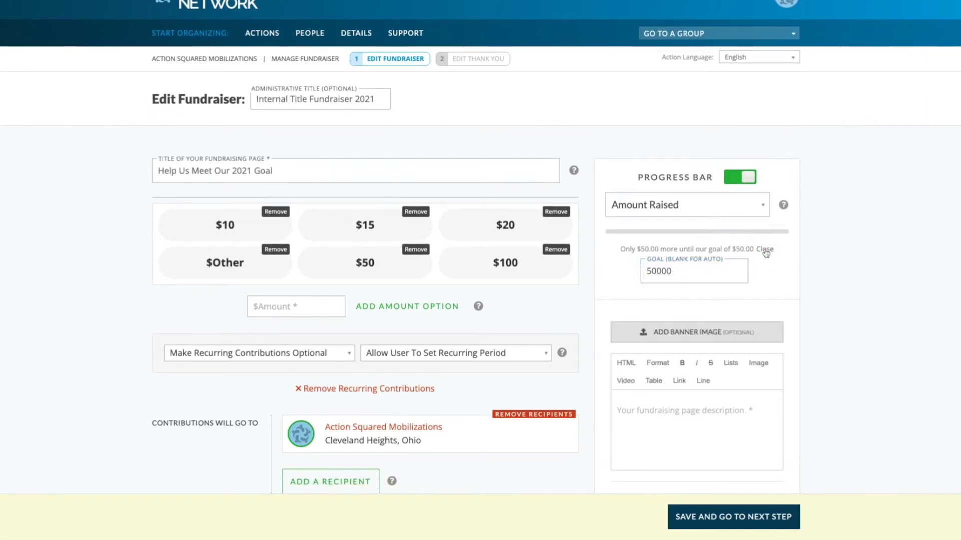
Enter the page description "Support our work with a donation." and add Action Network Training Team as the creator.
scroll(709, 267, down, 3)
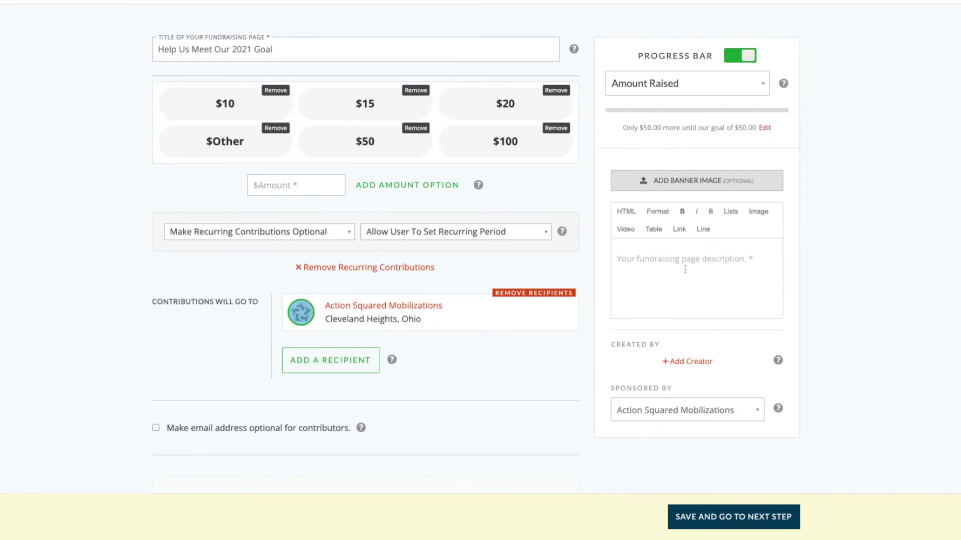
text(Support our )
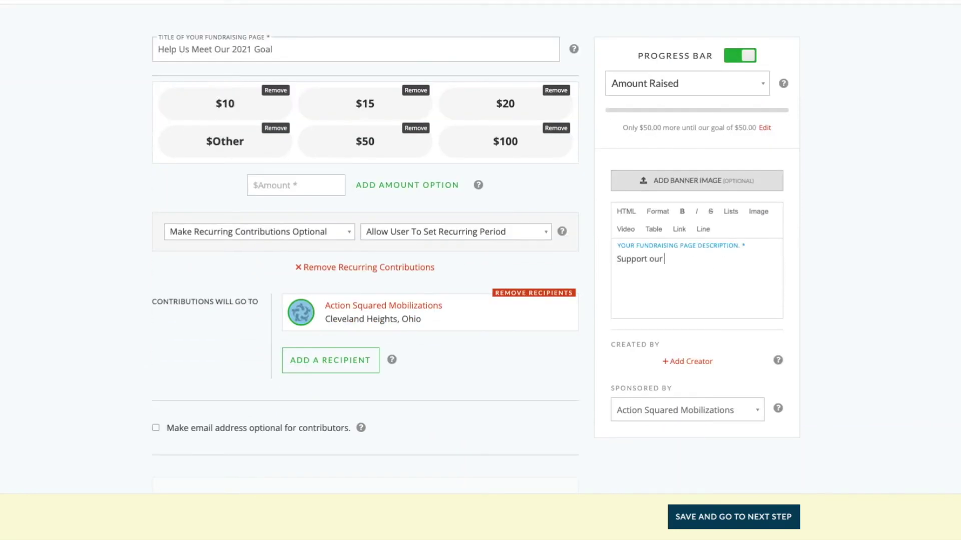
text(work with a donation.)
scroll(704, 279, down, 3)
click(693, 275)
scroll(683, 332, down, 3)
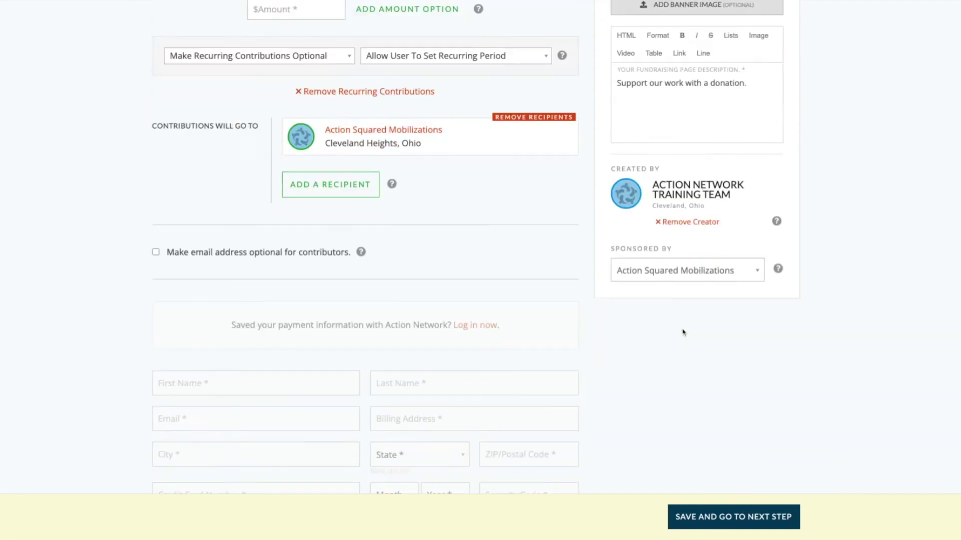
Save the fundraiser and enter the additional thank-you message "Thank you. Please share this fundraiser".
scroll(684, 325, down, 10)
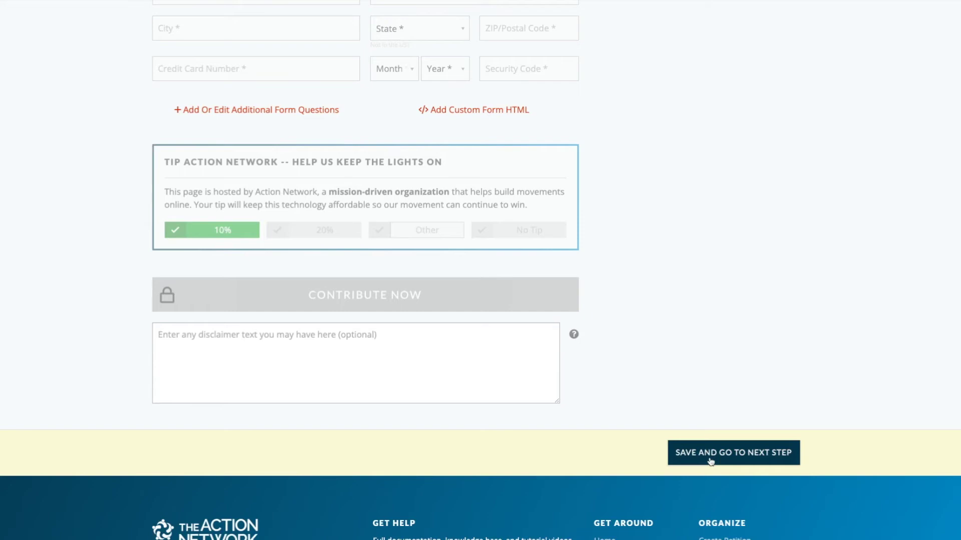
click(711, 461)
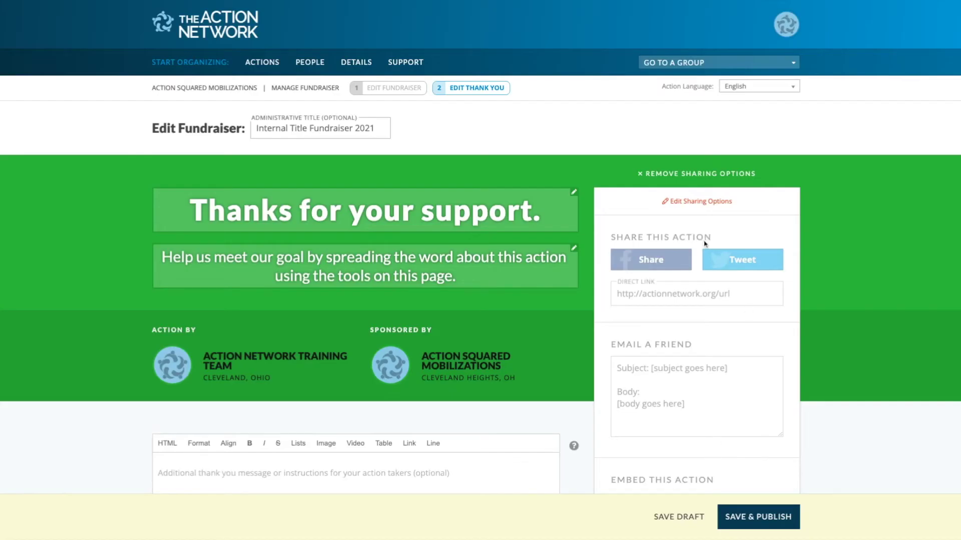
scroll(447, 406, down, 1)
click(436, 414)
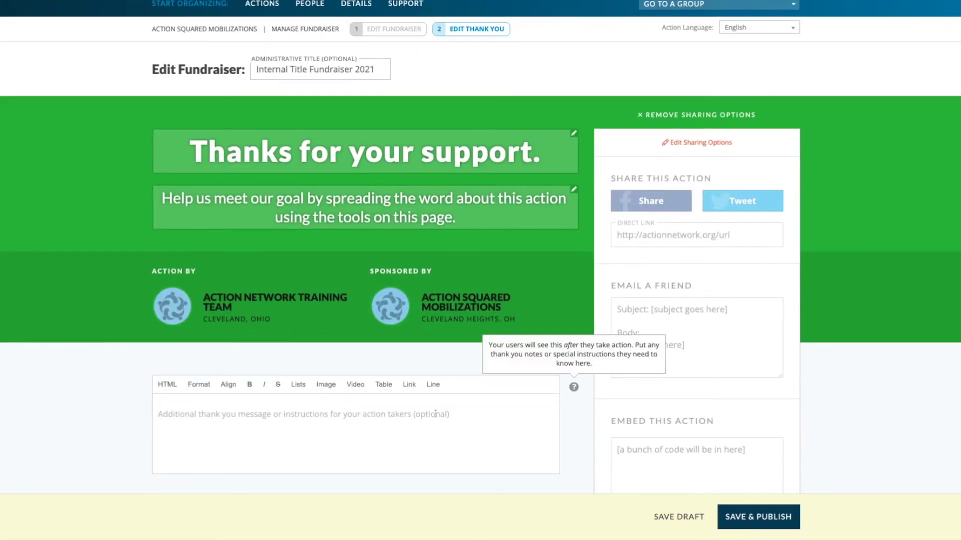
text(Thank you. Please share this fundrtaiser)
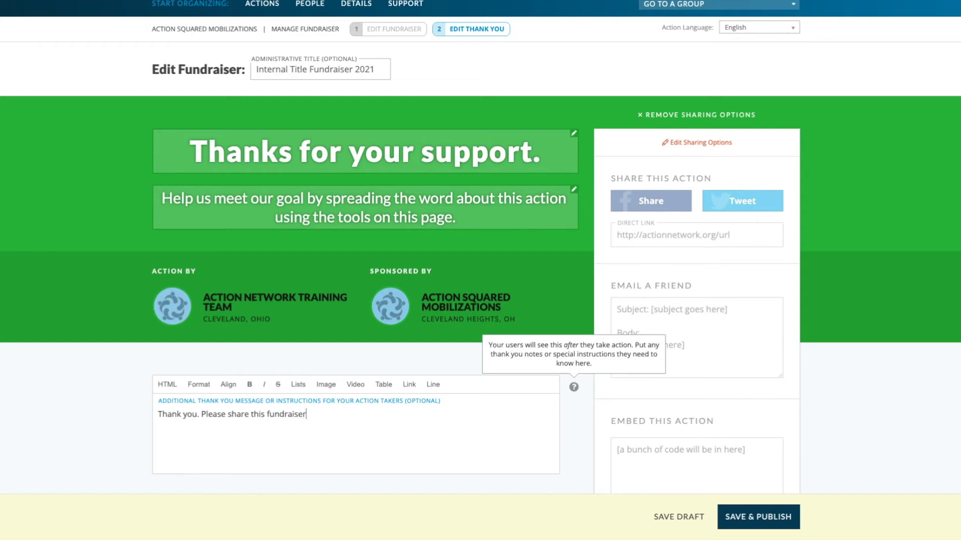
scroll(785, 417, down, 4)
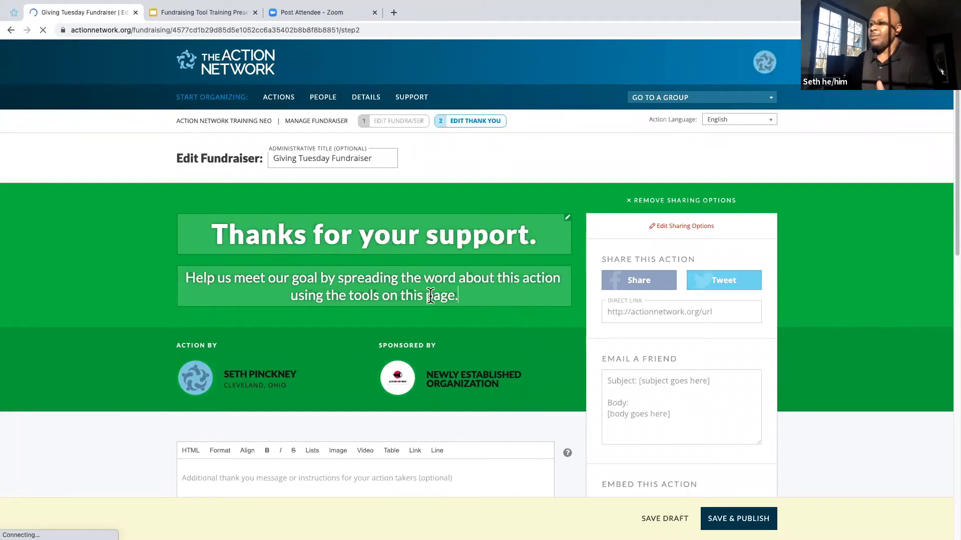
Enter the additional thank-you message "Thank you and please share this page." for the Giving Tuesday Fundraiser.
scroll(432, 304, down, 1)
scroll(432, 304, down, 1)
scroll(432, 304, up, 1)
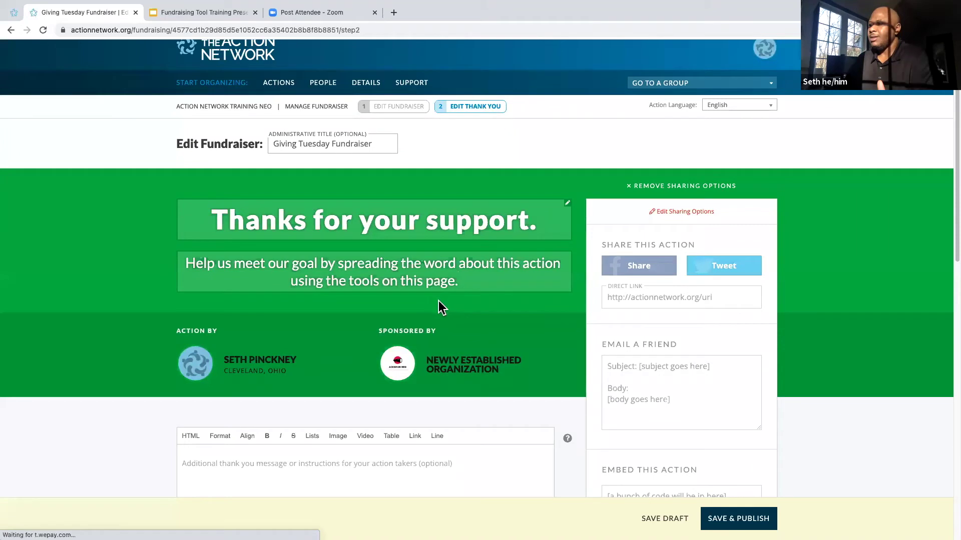
scroll(438, 302, down, 1)
scroll(438, 302, down, 1)
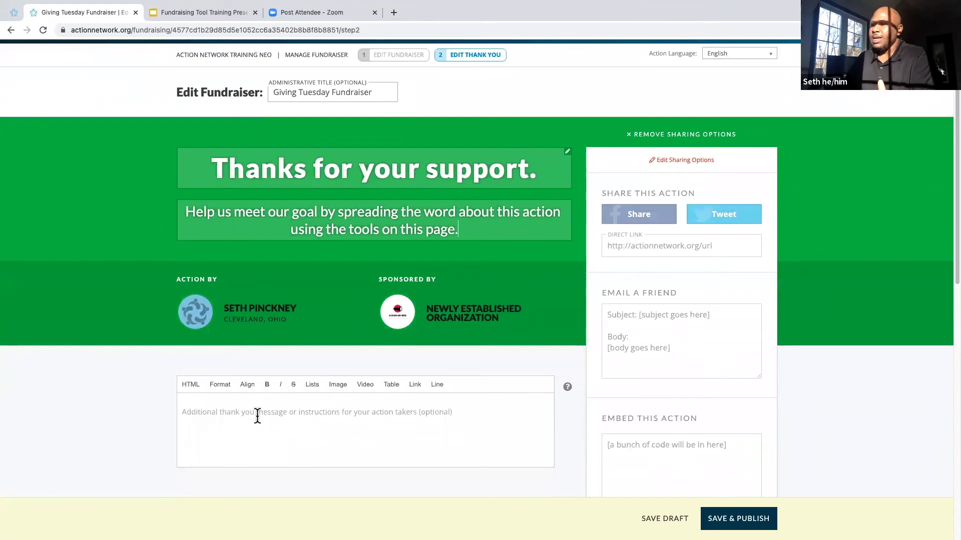
click(258, 414)
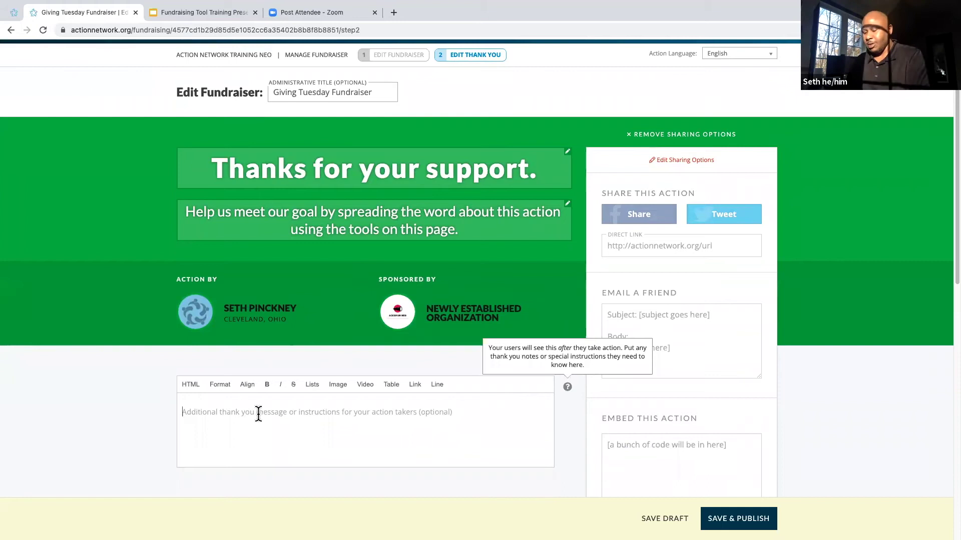
text(Thanks y)
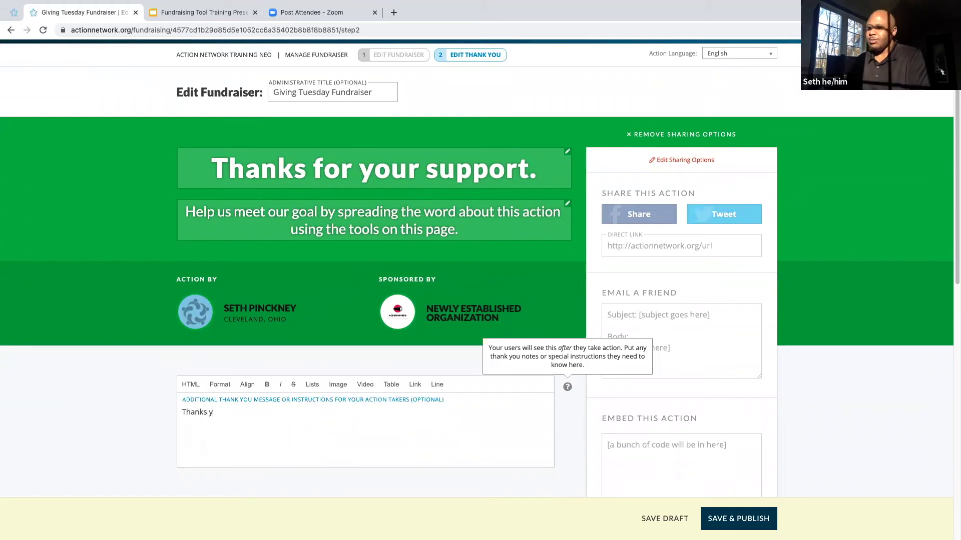
key(BackSpace)
key(BackSpace)
key(BackSpace)
text( you and p)
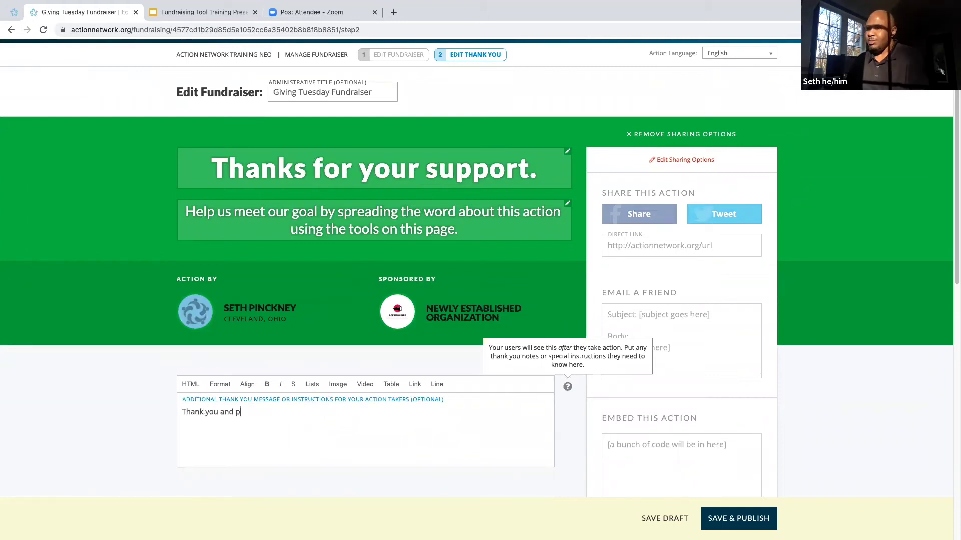
text(lease share this page.)
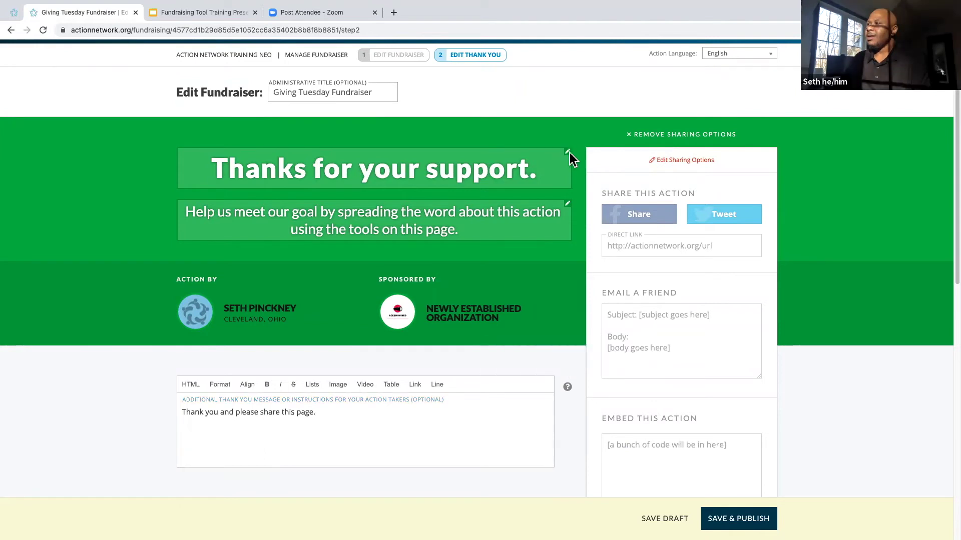
Change the thank-you heading to "Thanks for your support!" and save and publish the Giving Tuesday Fundraiser.
click(542, 170)
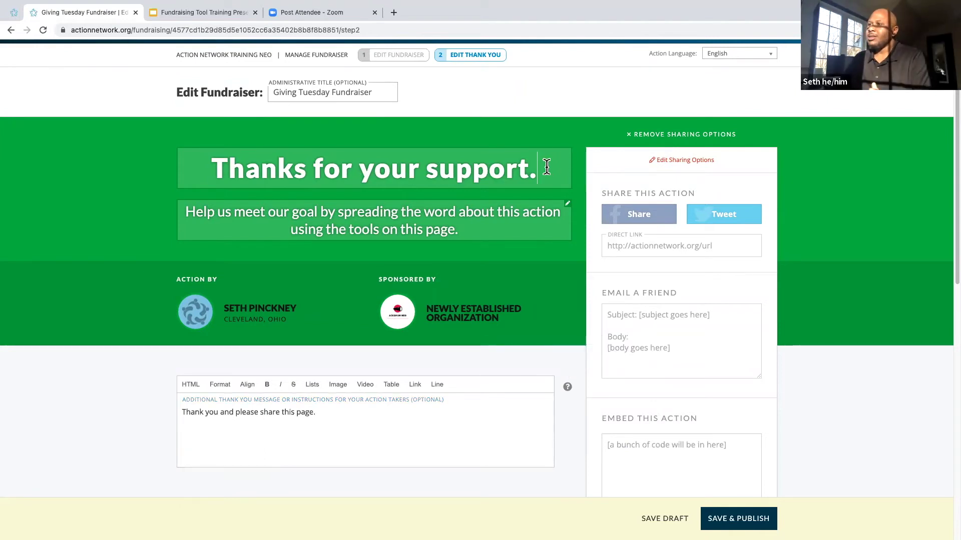
key(BackSpace)
text(!)
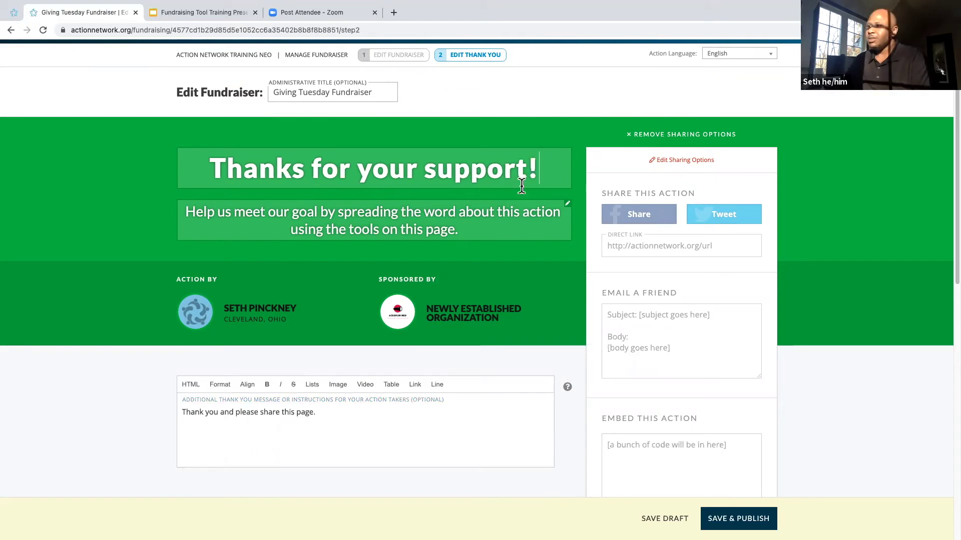
click(462, 232)
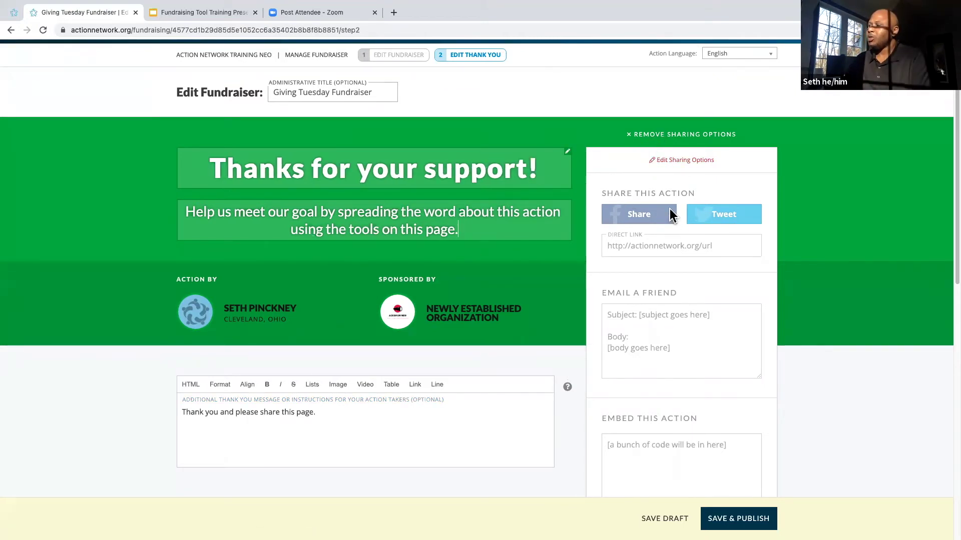
scroll(666, 118, down, 3)
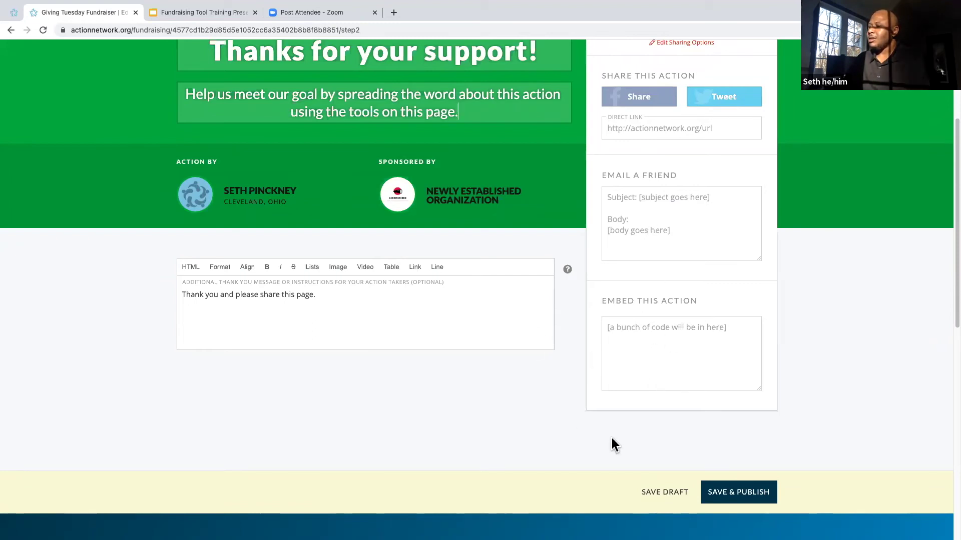
click(724, 494)
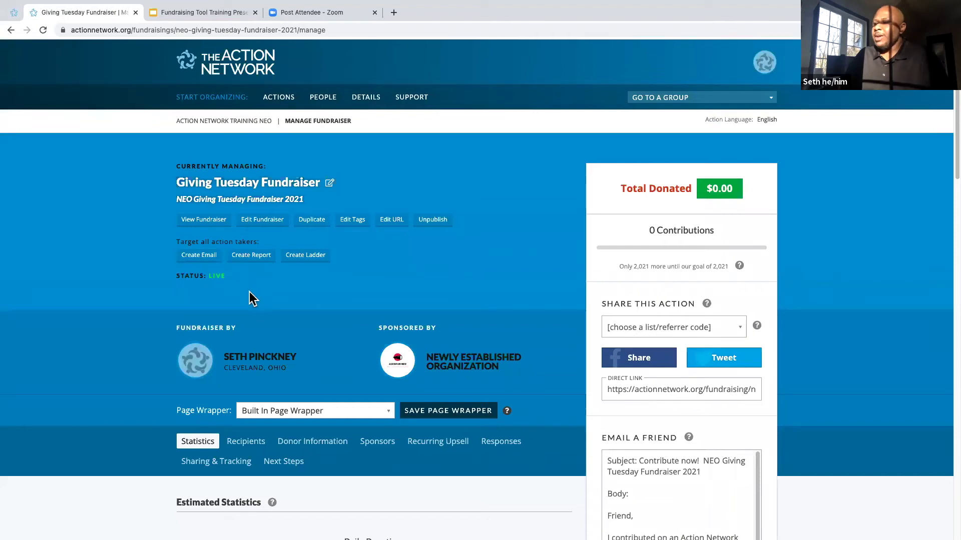
Examine the published fundraiser's management page, including the donation total, goal progress, sharing details, statistics and available page wrappers.
scroll(247, 293, down, 1)
scroll(247, 294, up, 1)
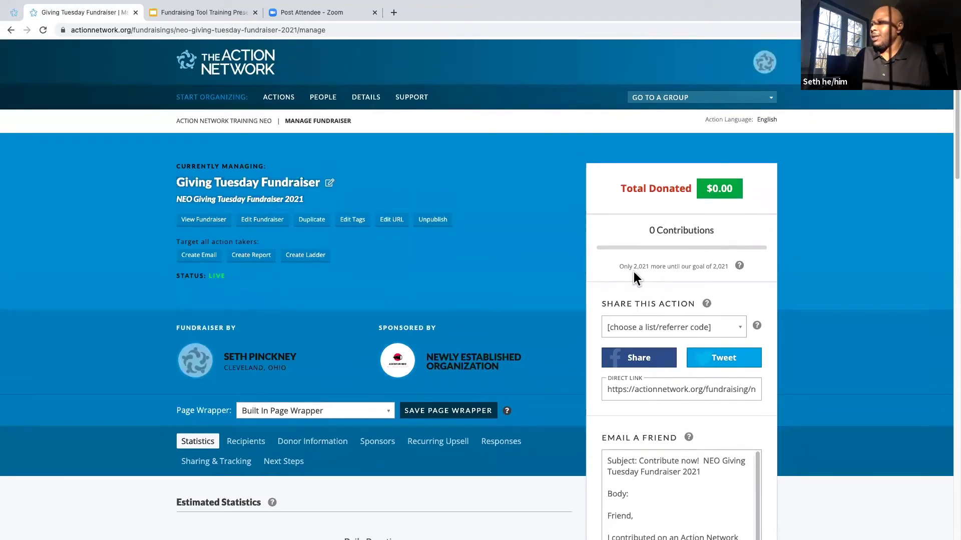
drag(707, 189, 580, 209)
click(718, 188)
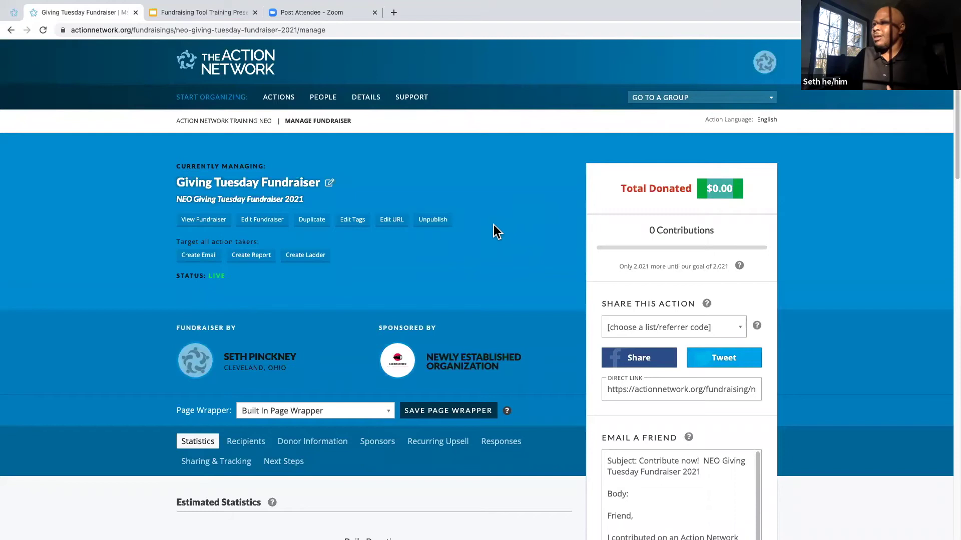
scroll(497, 223, down, 3)
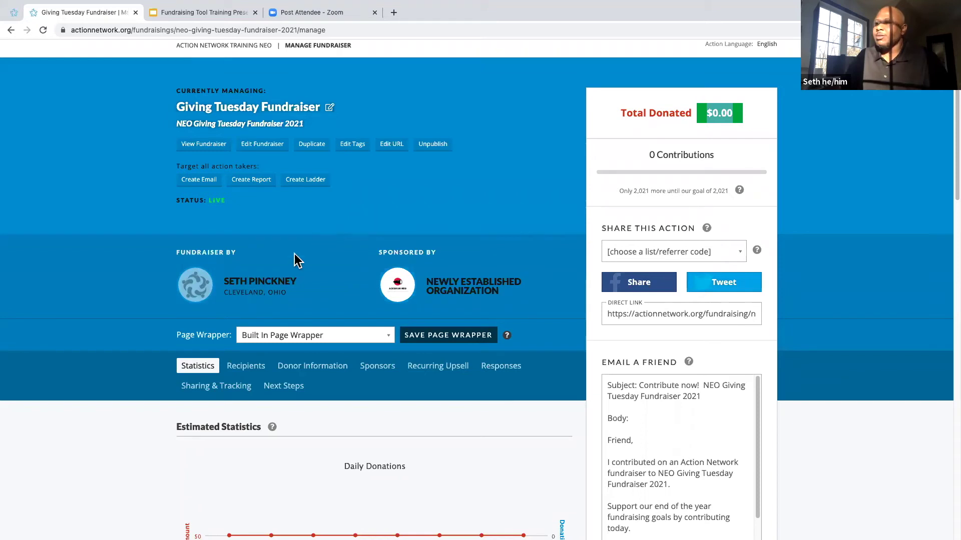
scroll(285, 272, down, 1)
scroll(285, 271, down, 2)
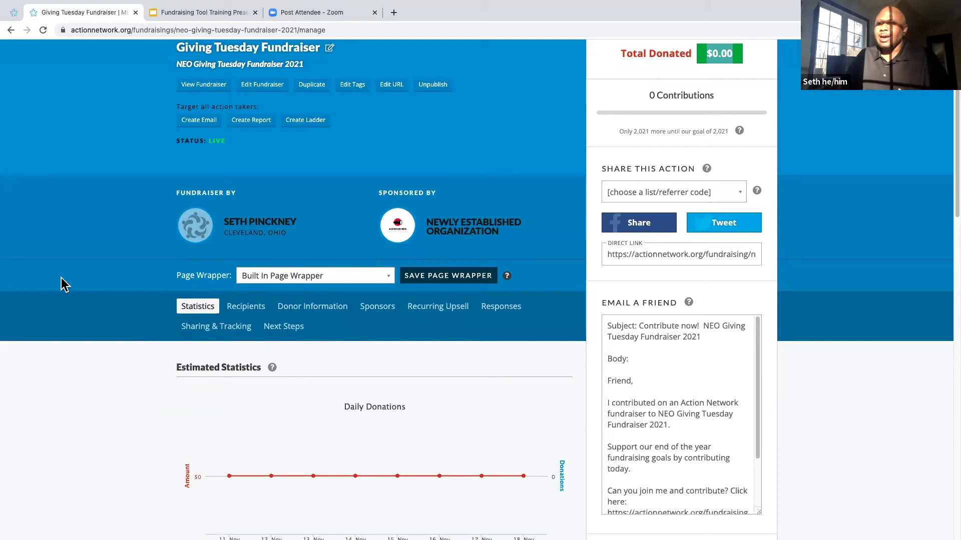
scroll(211, 370, down, 1)
scroll(211, 364, down, 4)
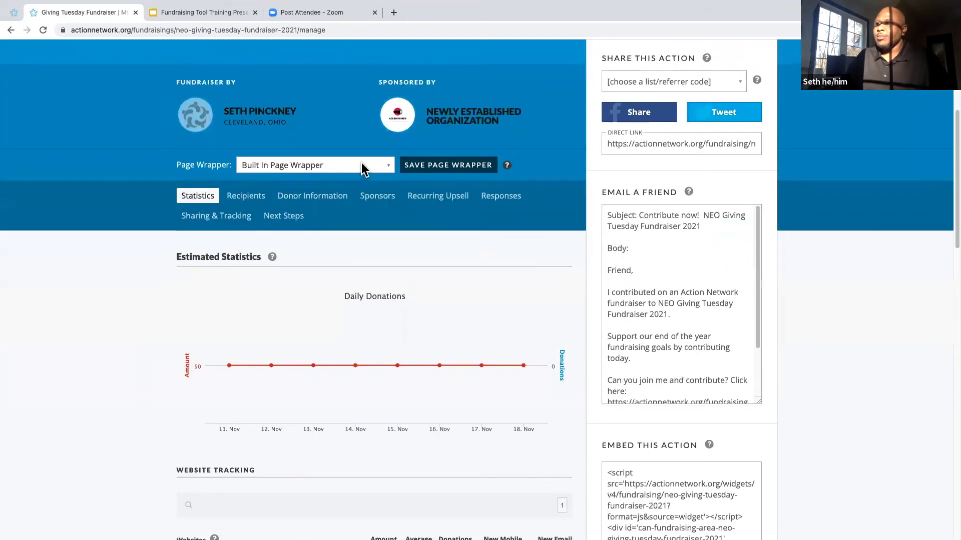
click(384, 165)
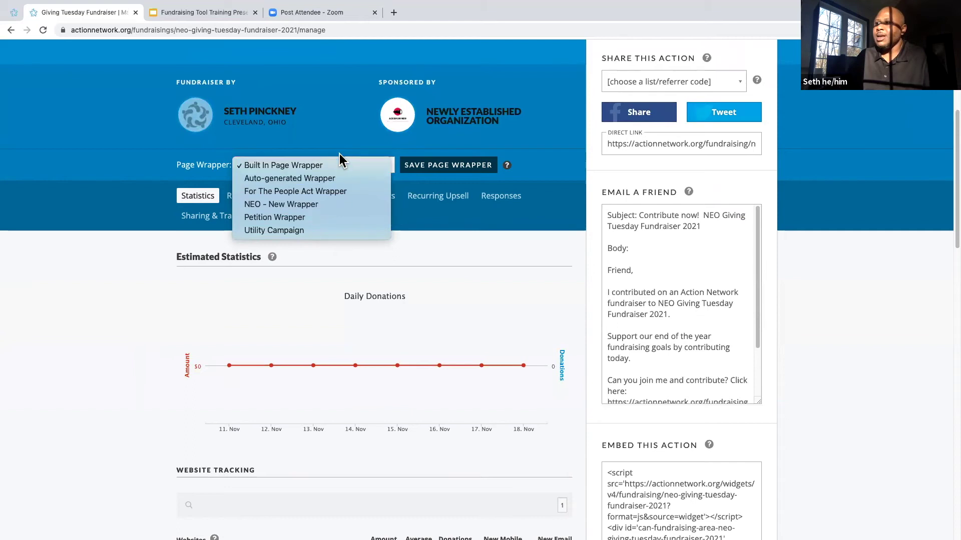
click(349, 143)
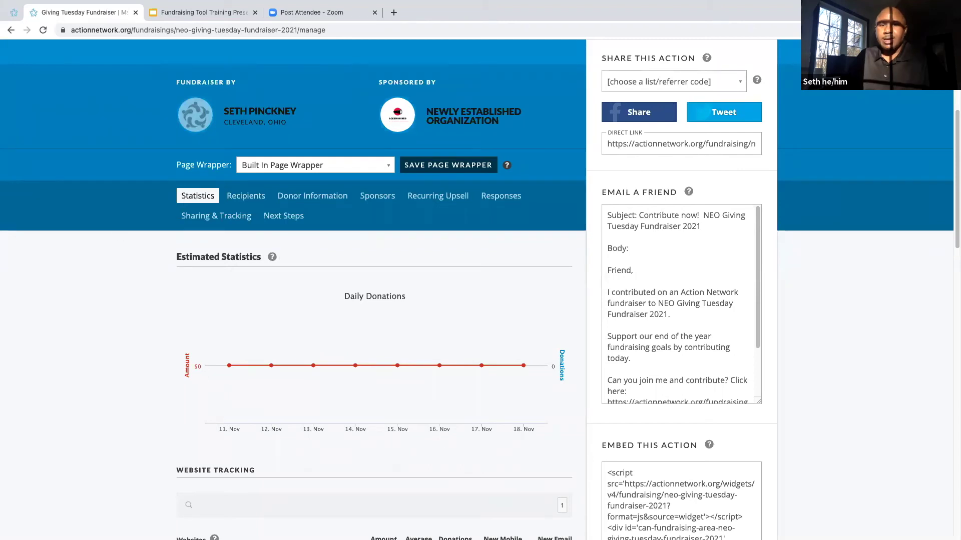
Examine the fundraiser's recipients, its latest activists and donor report options, and the site's tools for managing people.
click(249, 199)
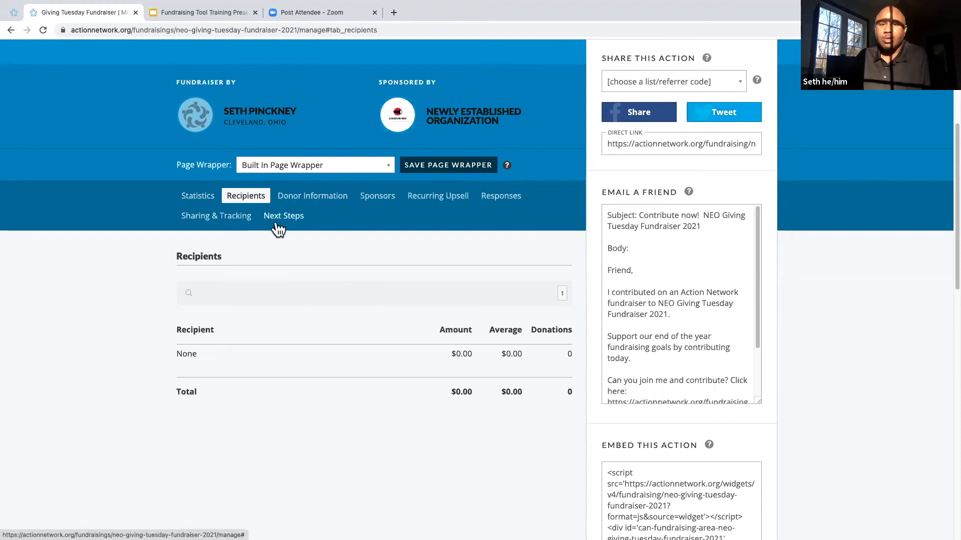
click(323, 200)
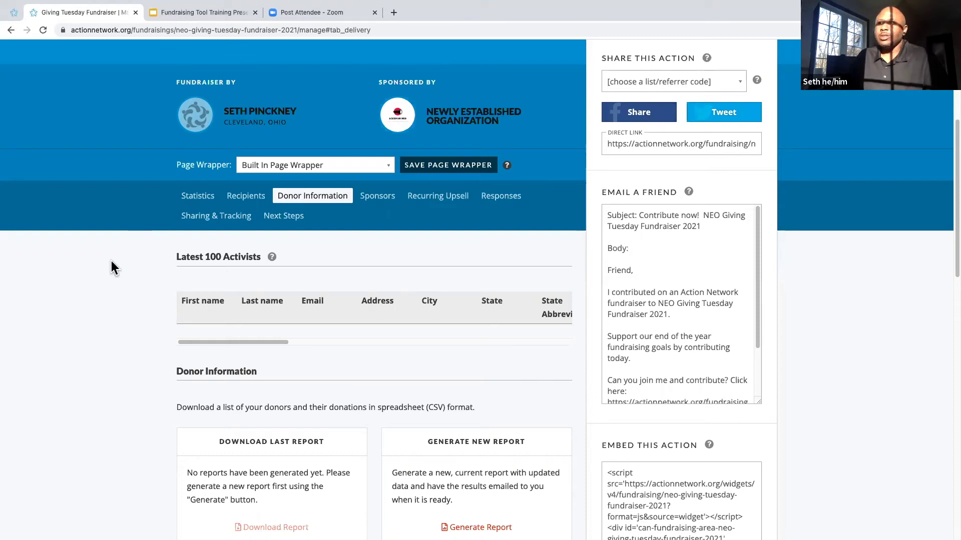
scroll(215, 247, up, 4)
scroll(335, 98, up, 2)
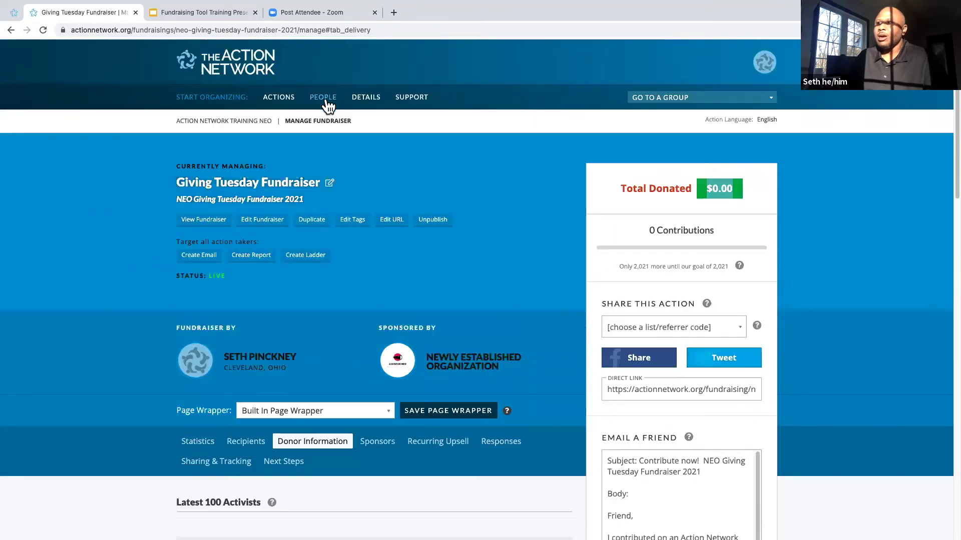
click(324, 99)
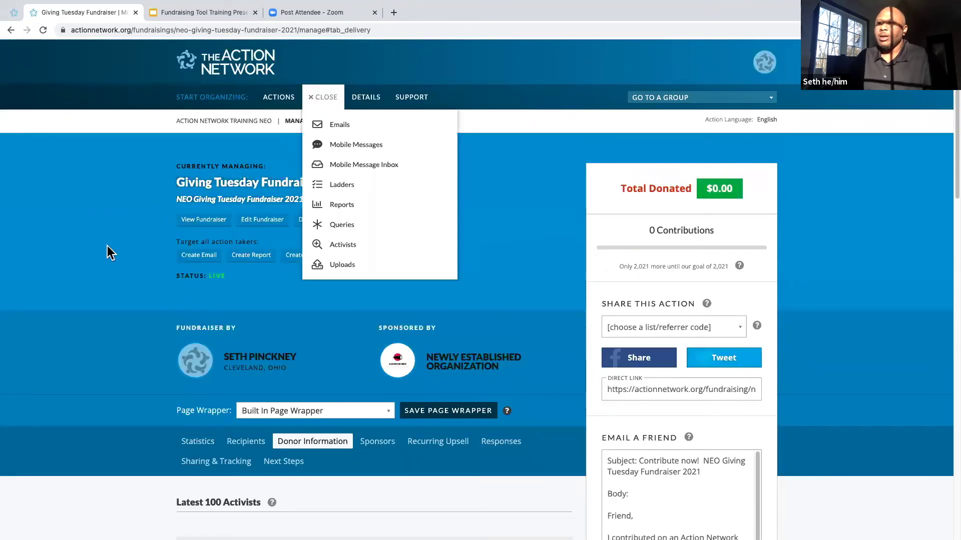
click(145, 302)
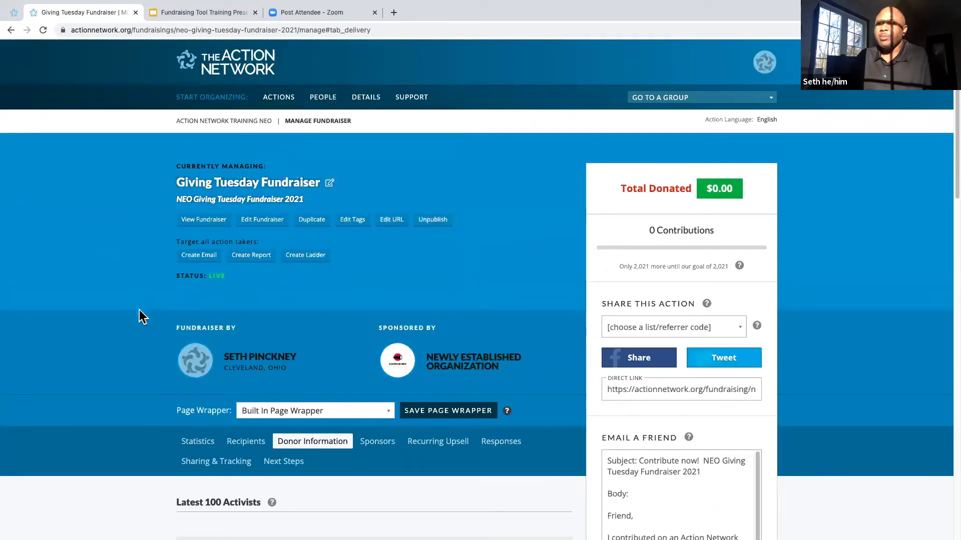
scroll(361, 275, down, 4)
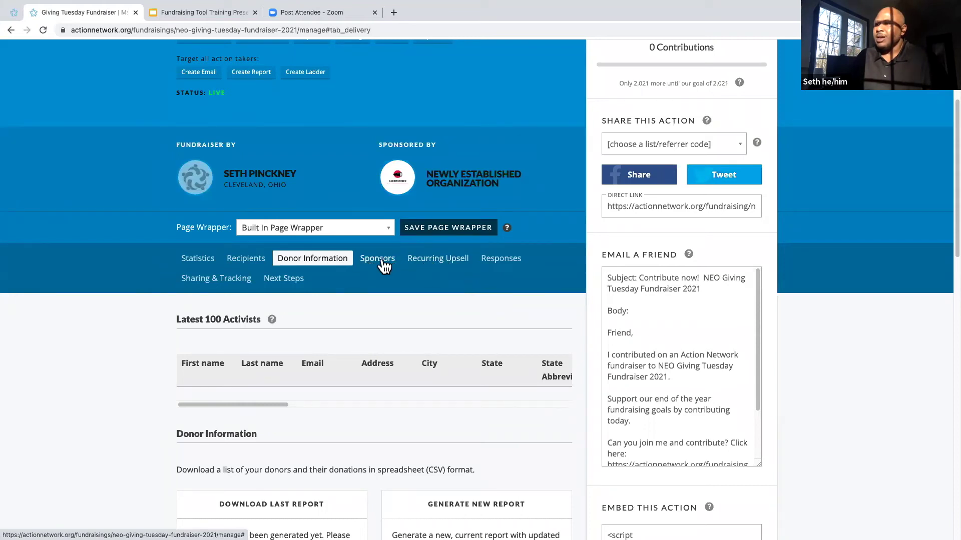
Review the fundraiser's sharing options, its thank-you and unpublished redirect links, and the auto-response email settings.
click(214, 280)
click(509, 263)
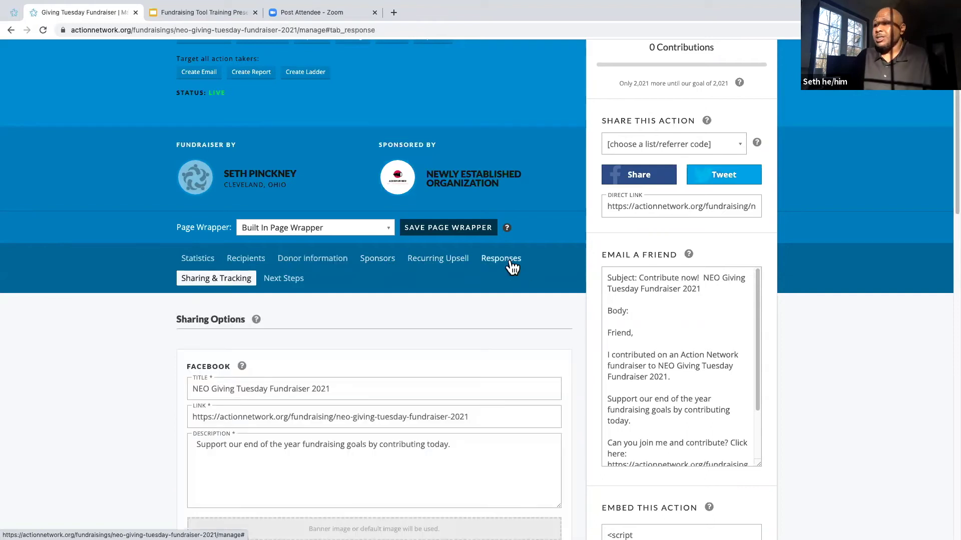
scroll(297, 323, down, 3)
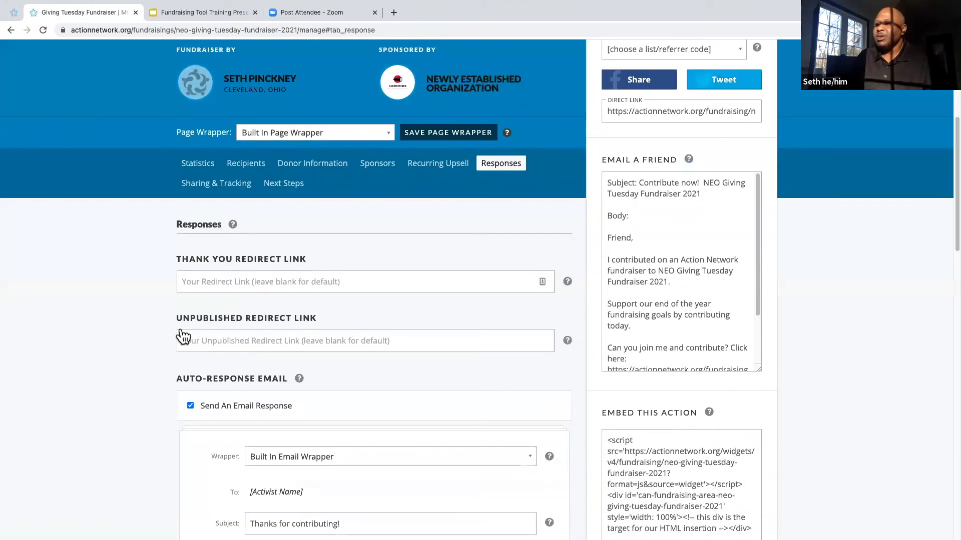
scroll(181, 331, down, 5)
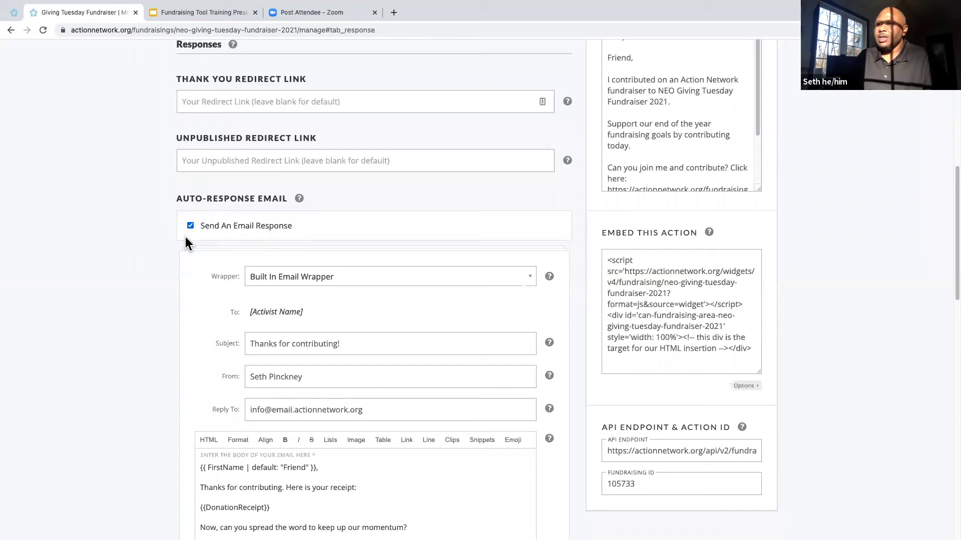
scroll(184, 263, down, 5)
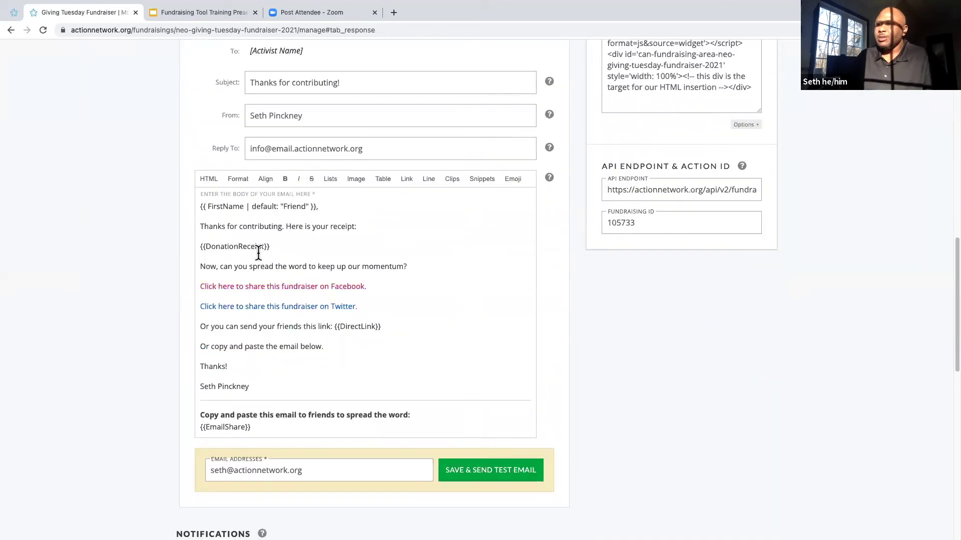
Examine the {{DonationReceipt}} placeholder in the auto-response email body and the settings around it.
drag(271, 246, 196, 245)
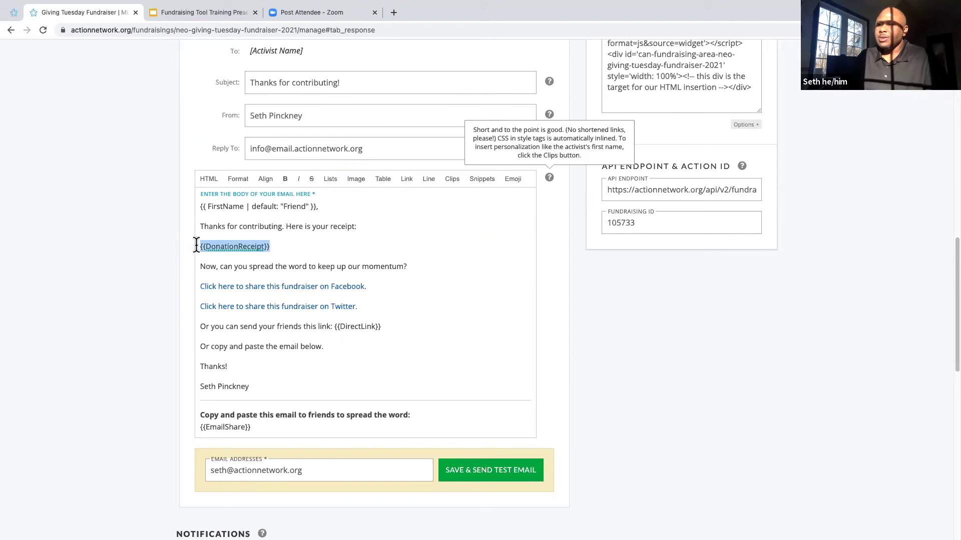
key(Down)
drag(279, 250, 197, 244)
click(307, 245)
triple_click(201, 244)
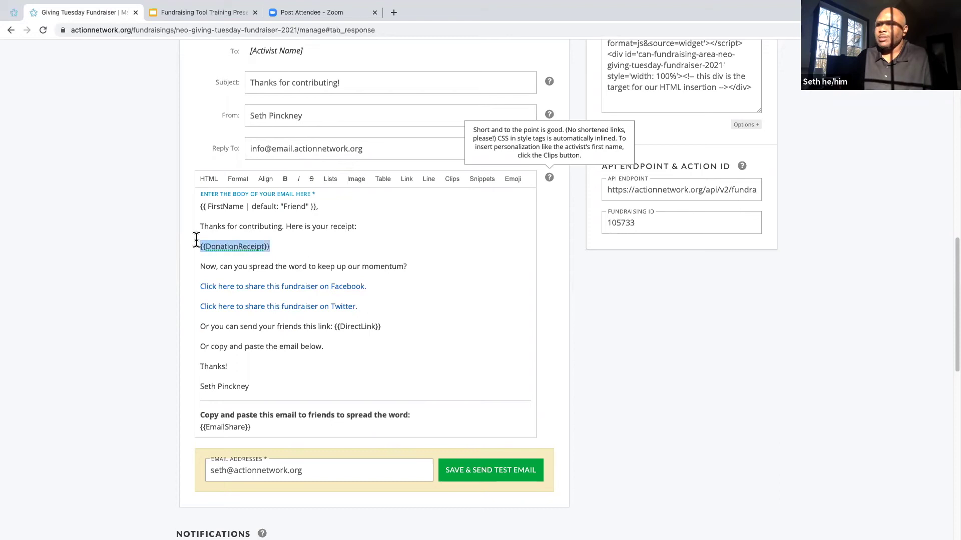
click(224, 246)
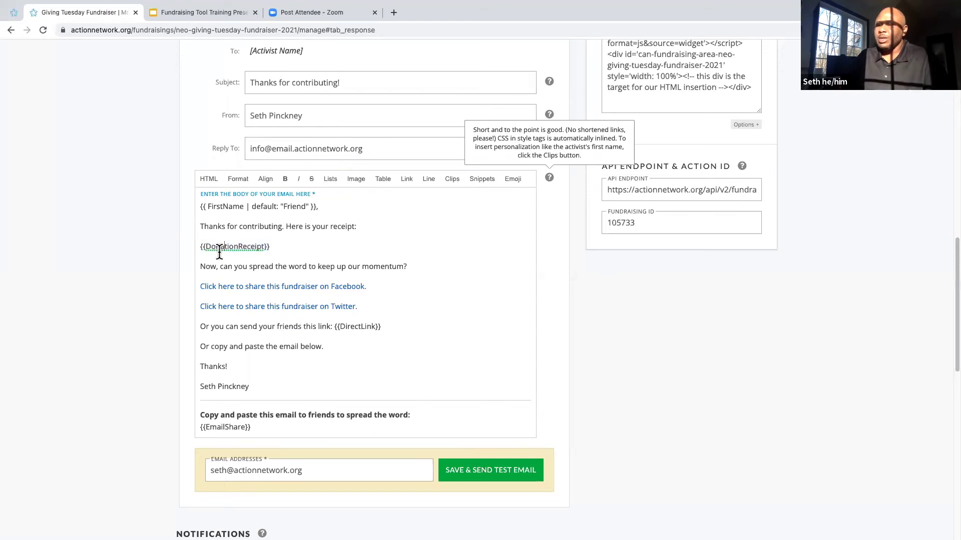
scroll(230, 263, down, 5)
scroll(276, 257, up, 10)
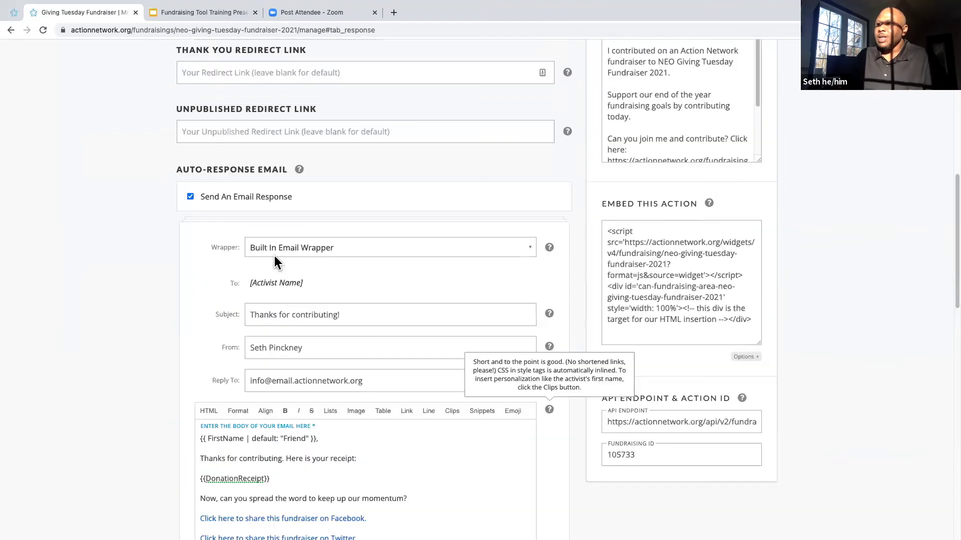
scroll(275, 257, up, 10)
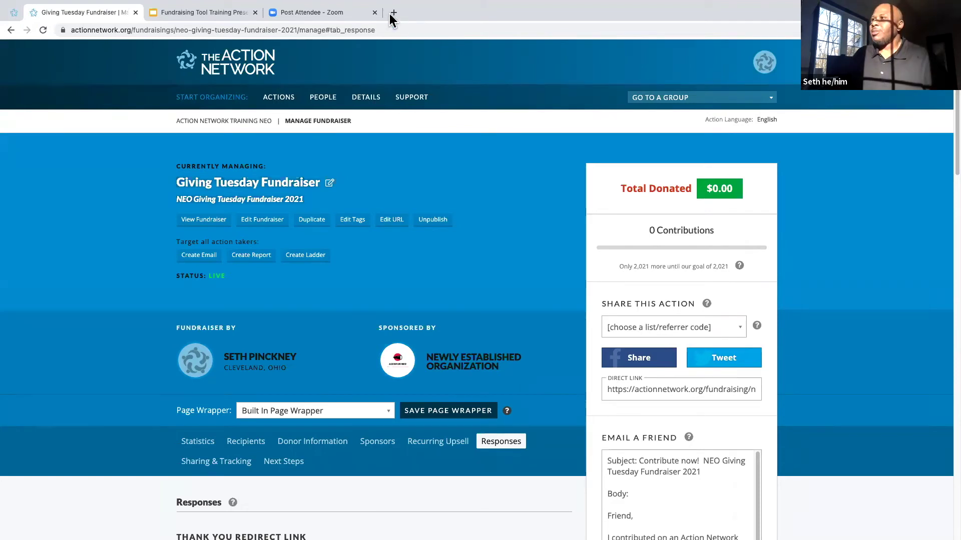
Switch to the Fundraising Tool Training Presentation in Google Slides, present it from the Fundraisers slide and advance to the NEO Fundraiser slide.
click(215, 11)
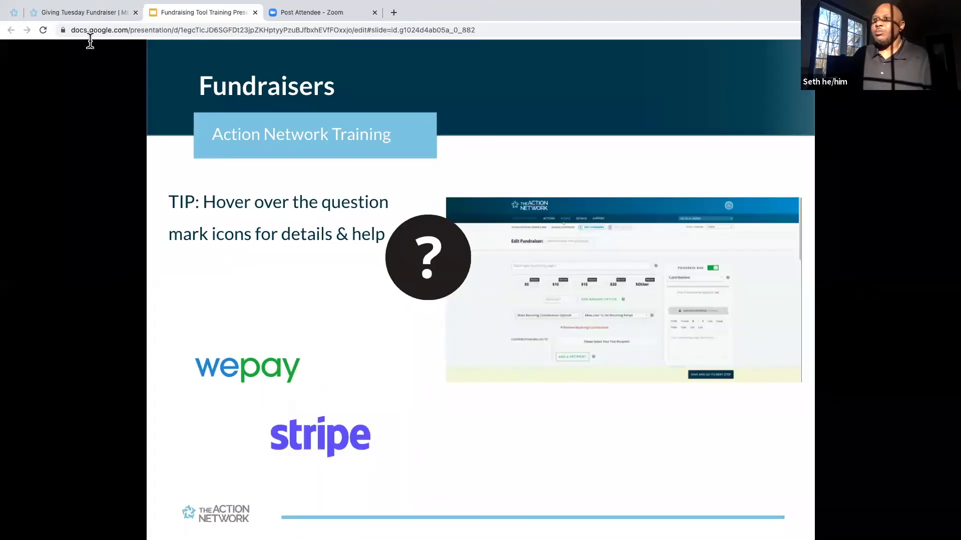
key(Escape)
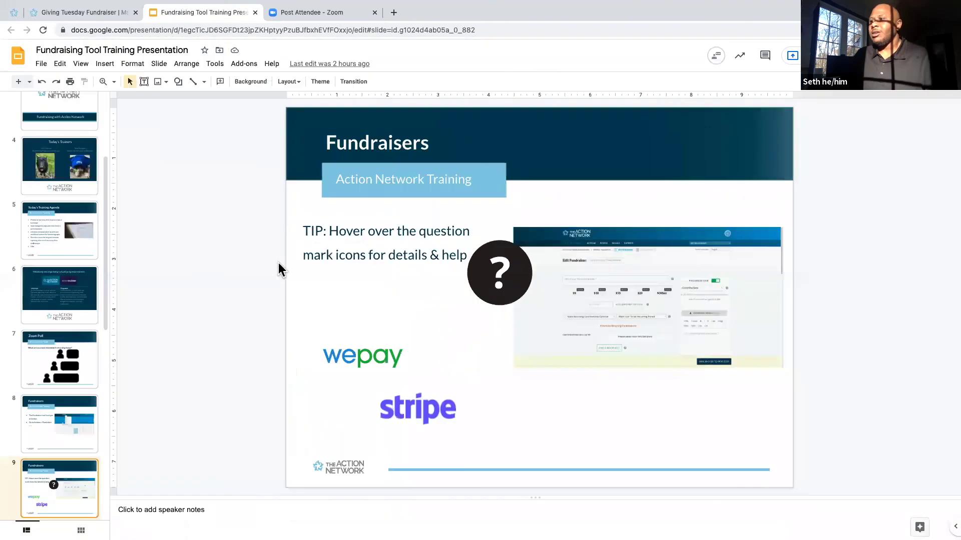
click(81, 64)
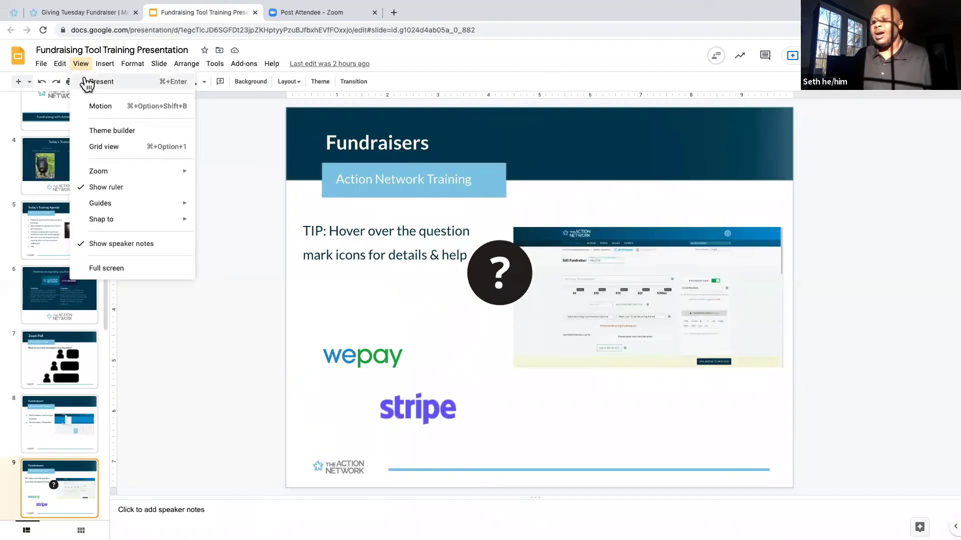
click(86, 82)
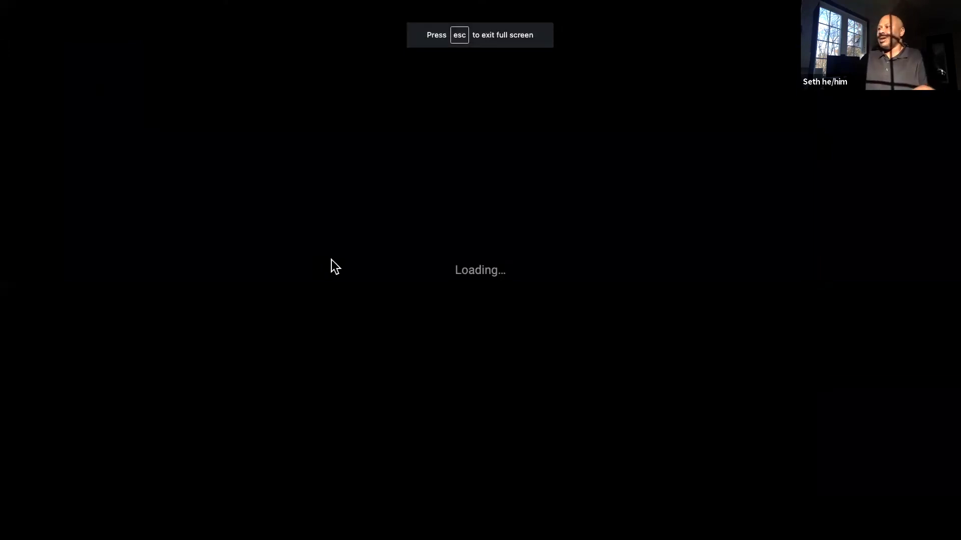
key(Right)
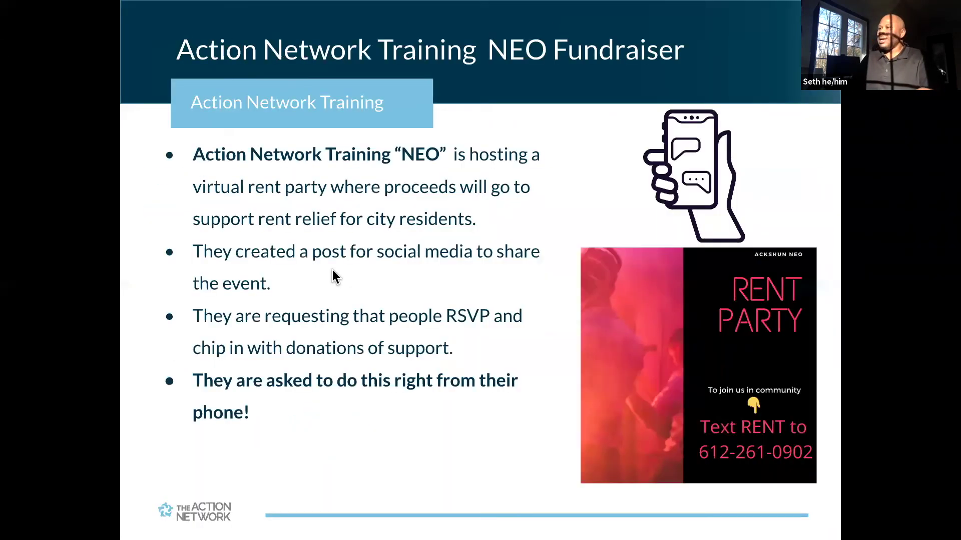
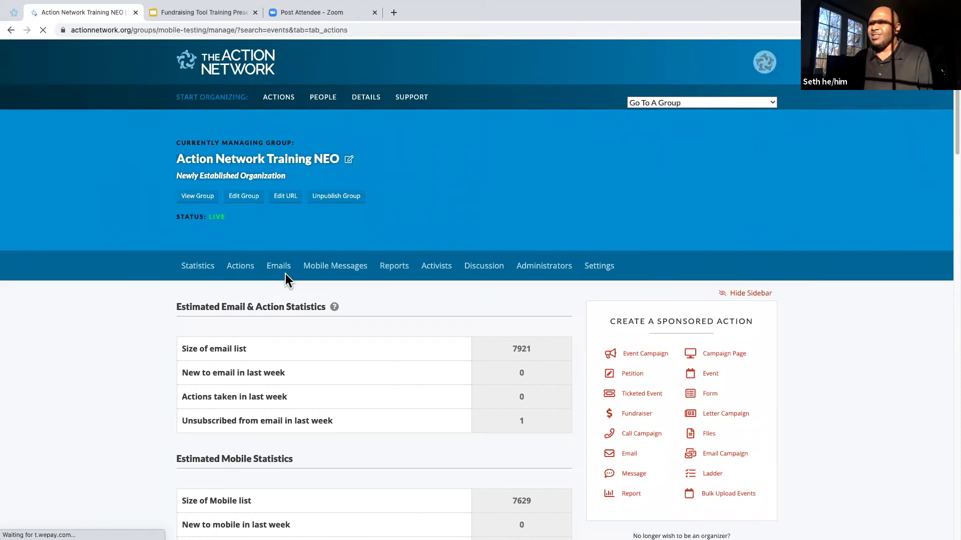
Find the draft event NEO RENT PARTY FUNDRAISER among the Action Network Training NEO group's latest actions and open it for editing.
click(247, 272)
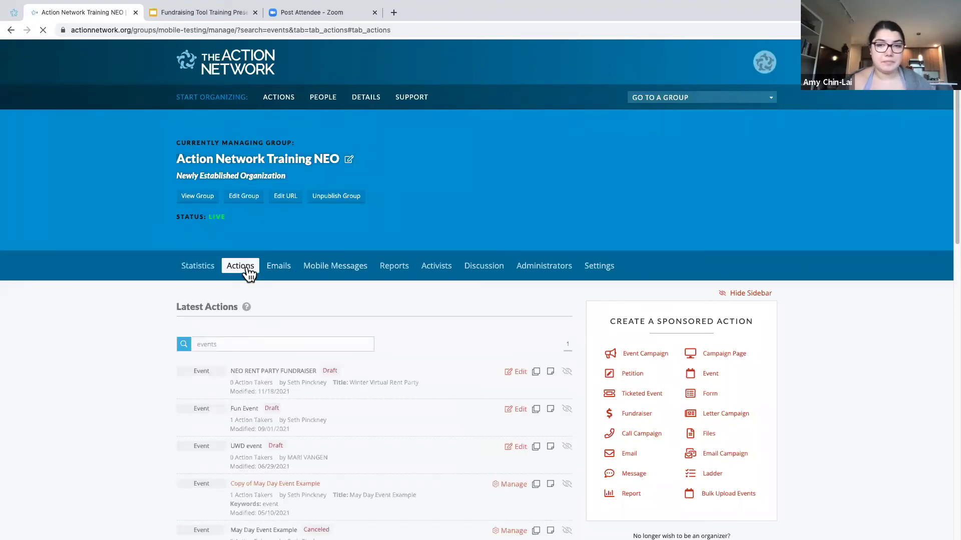
scroll(226, 302, down, 4)
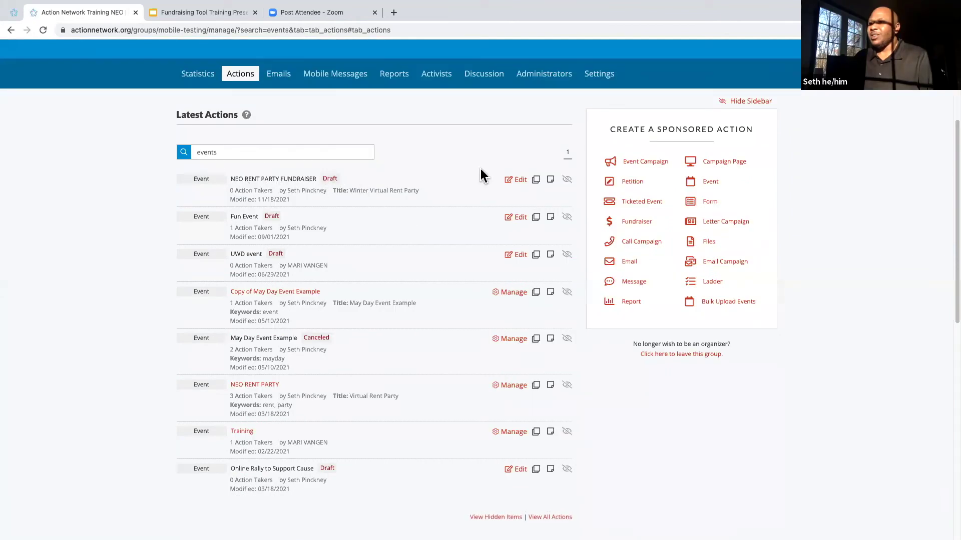
click(516, 184)
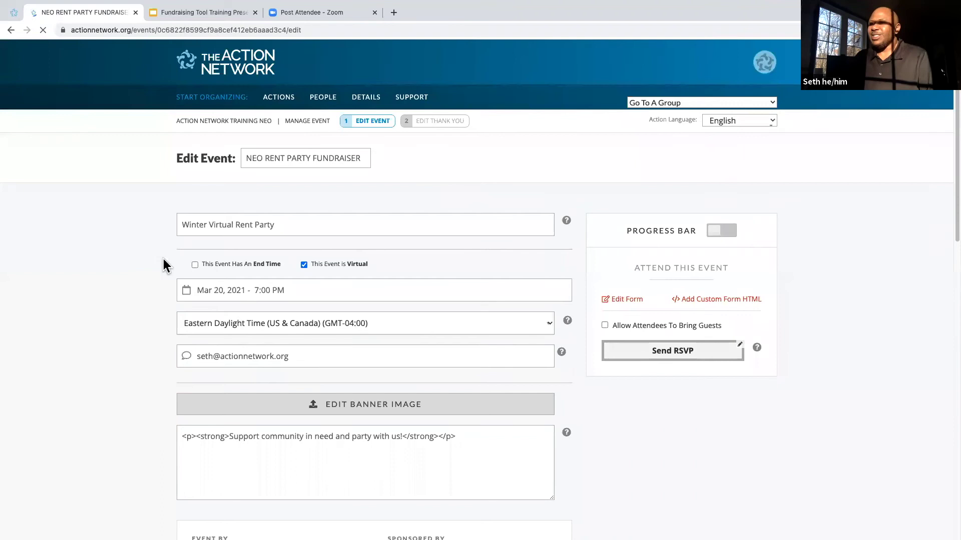
Go through the rent party event's details and thank-you page and try to publish the event.
scroll(156, 260, down, 4)
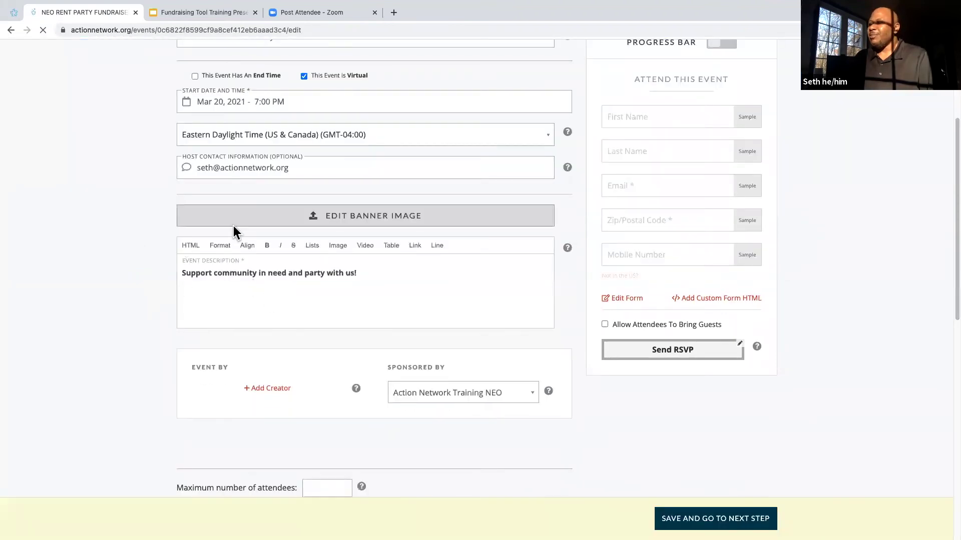
scroll(300, 270, down, 3)
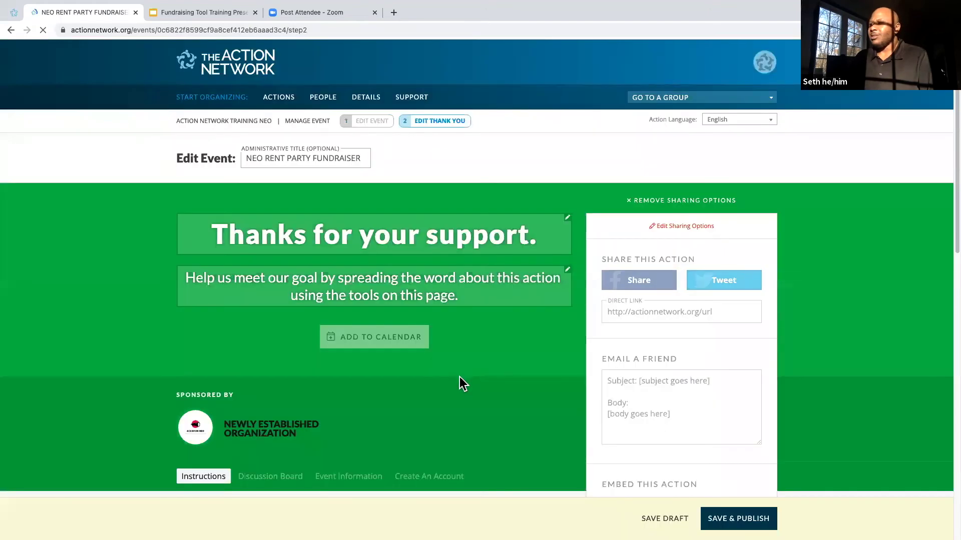
scroll(461, 377, down, 5)
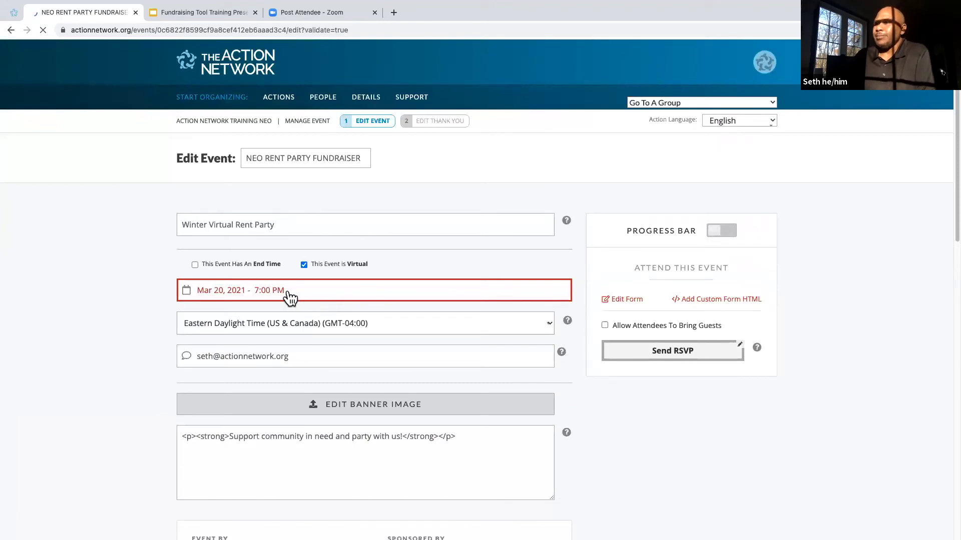
Set the Winter Virtual Rent Party's start to December 17, 2021 at 7:00 PM, and save and publish the event.
click(207, 294)
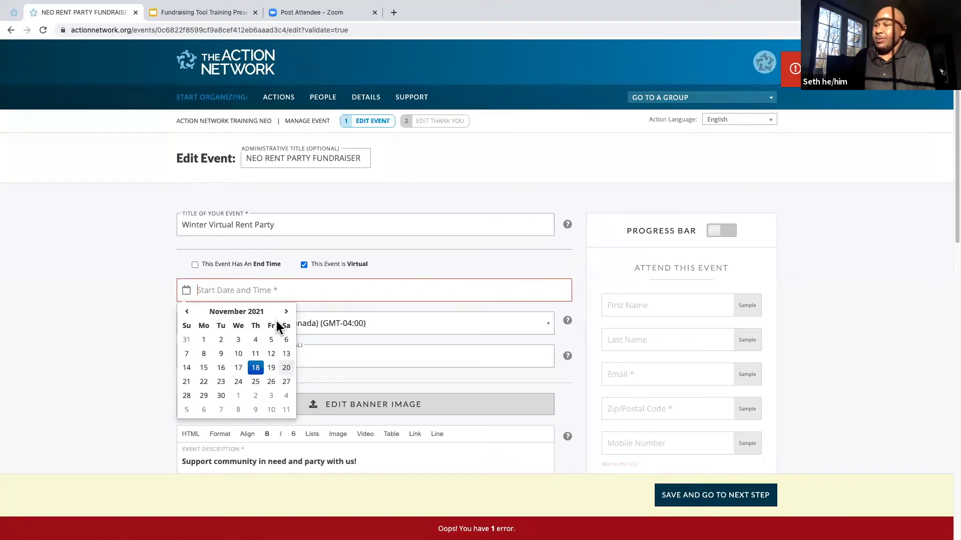
click(288, 312)
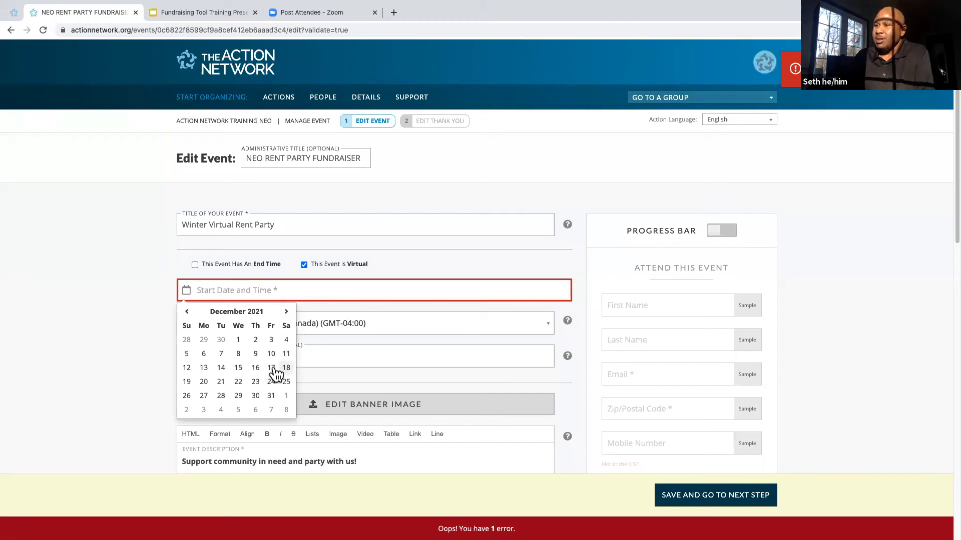
click(270, 368)
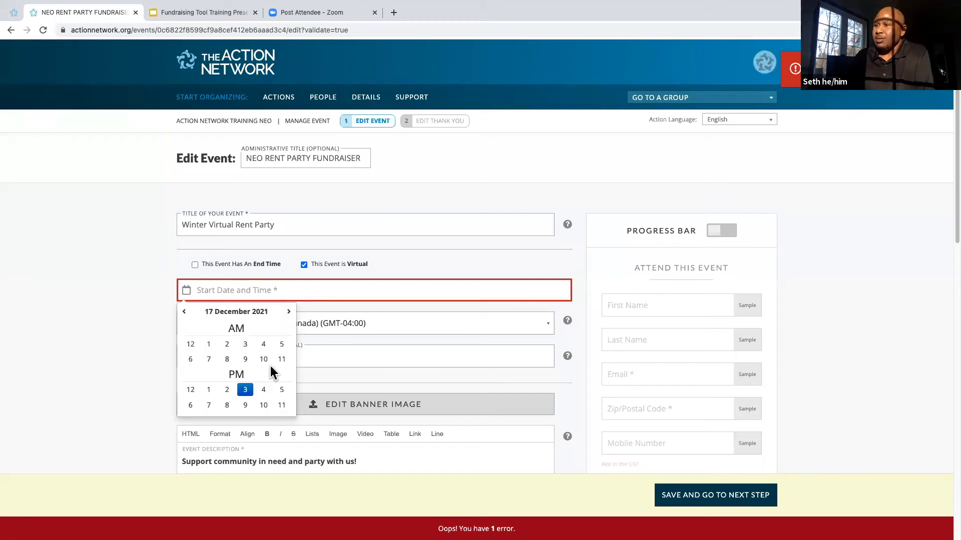
click(208, 405)
click(195, 344)
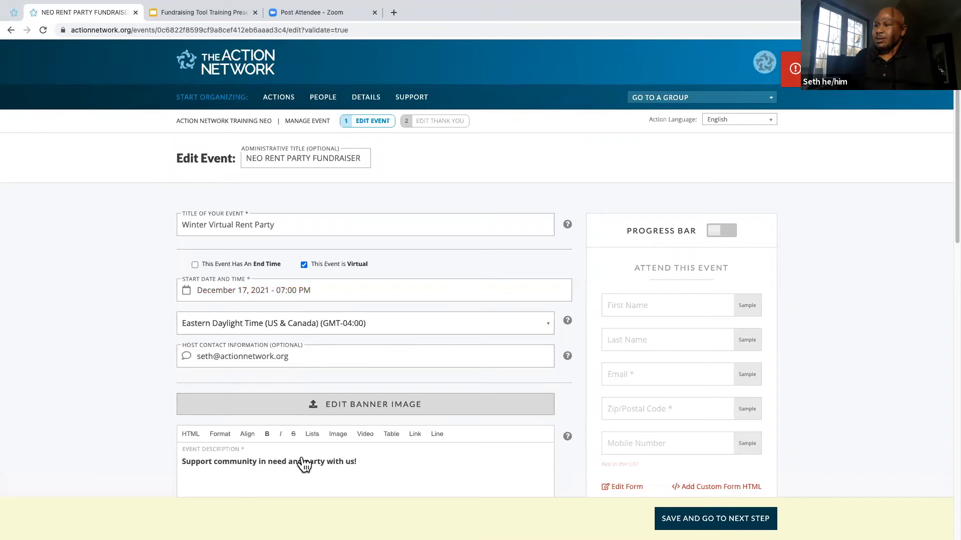
scroll(408, 462, down, 4)
click(720, 518)
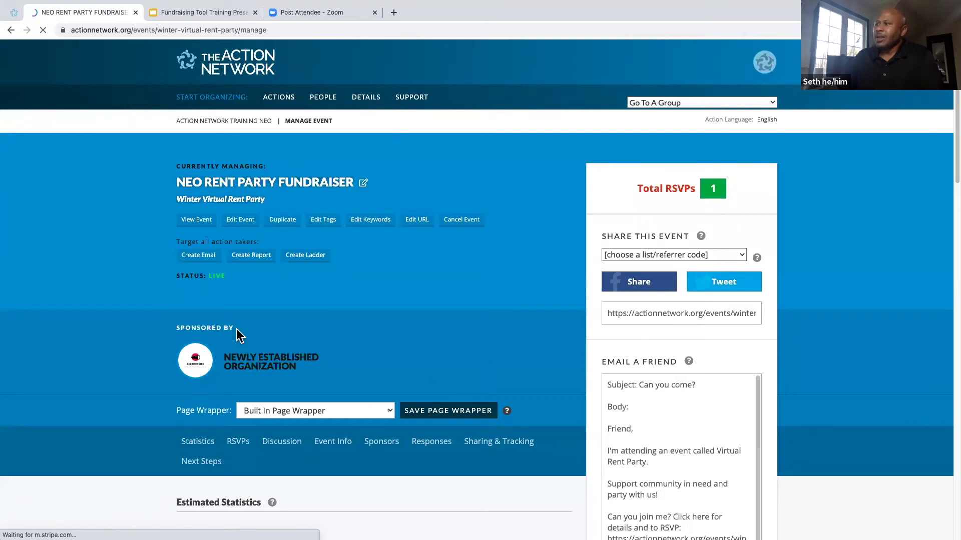
Try to add the mobile keyword PARTY to the NEO Rent Party Fundraiser event.
scroll(422, 316, down, 3)
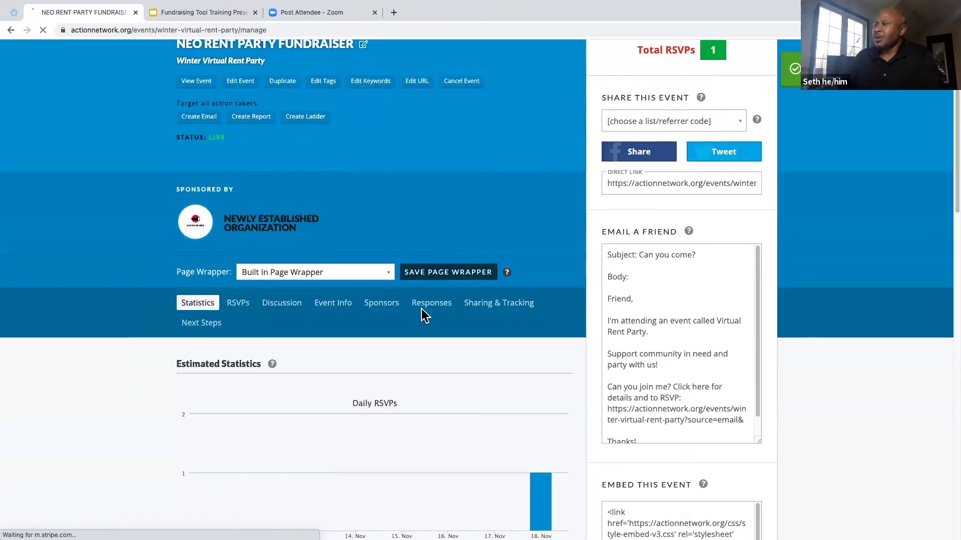
scroll(425, 313, up, 3)
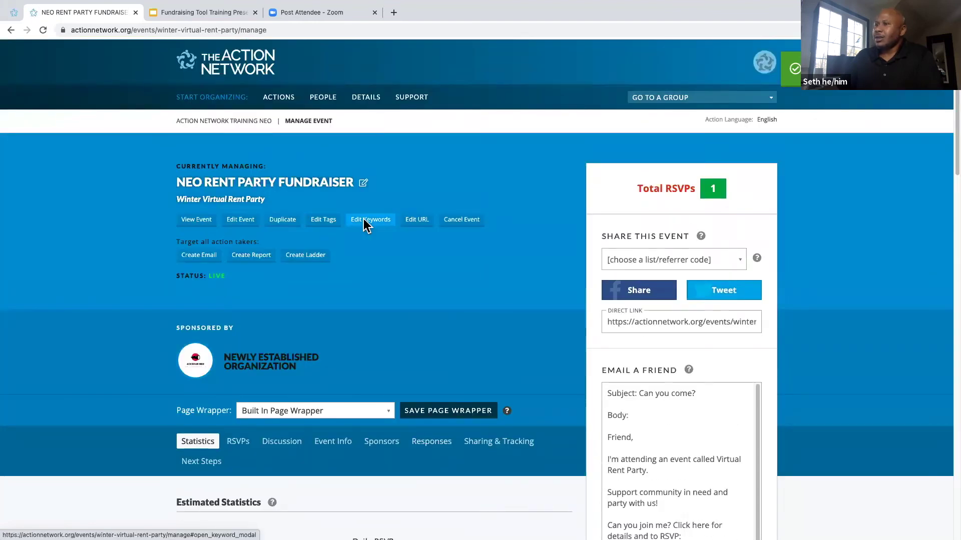
click(364, 219)
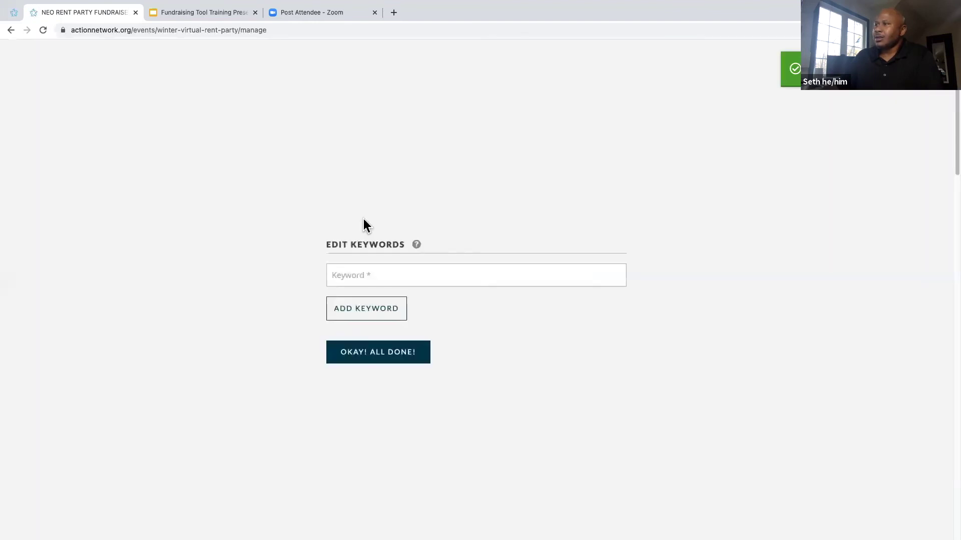
click(359, 276)
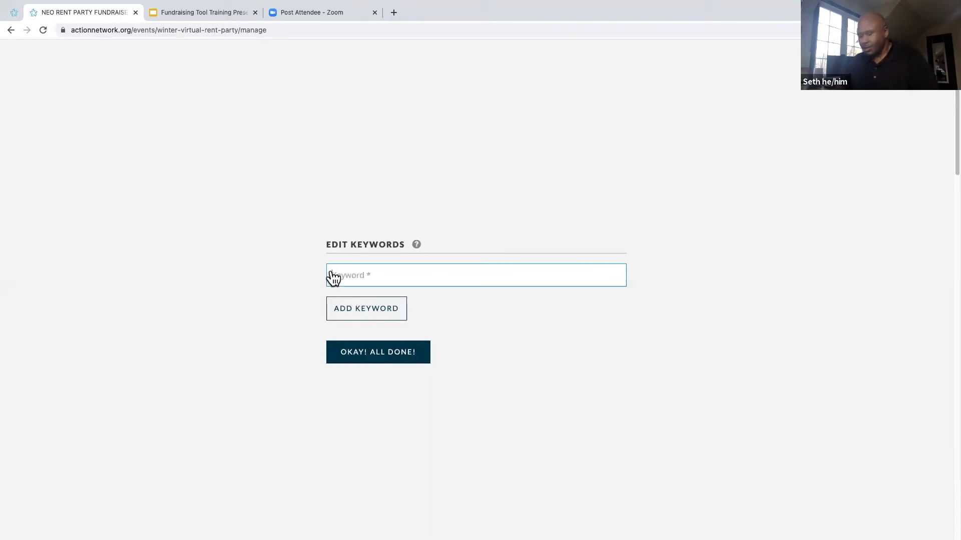
text(PARTY)
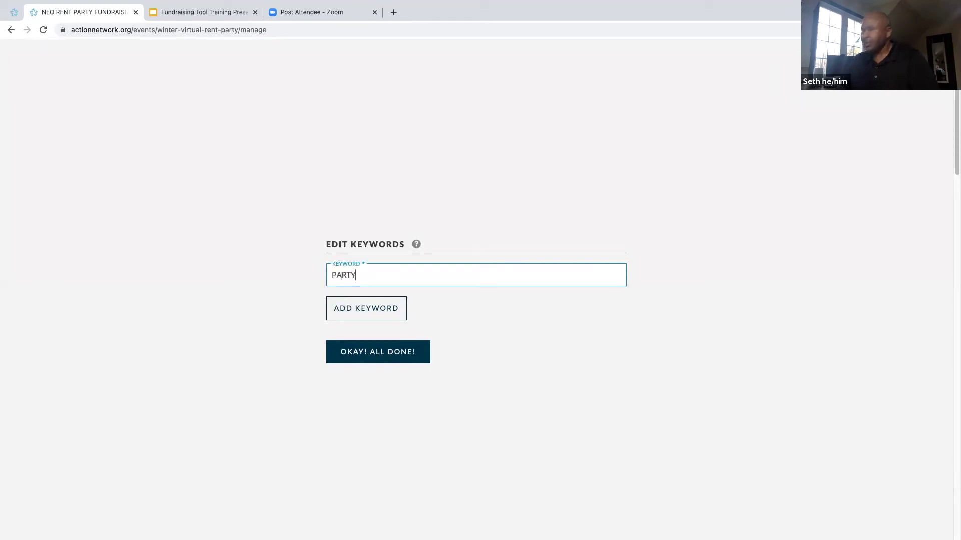
click(346, 309)
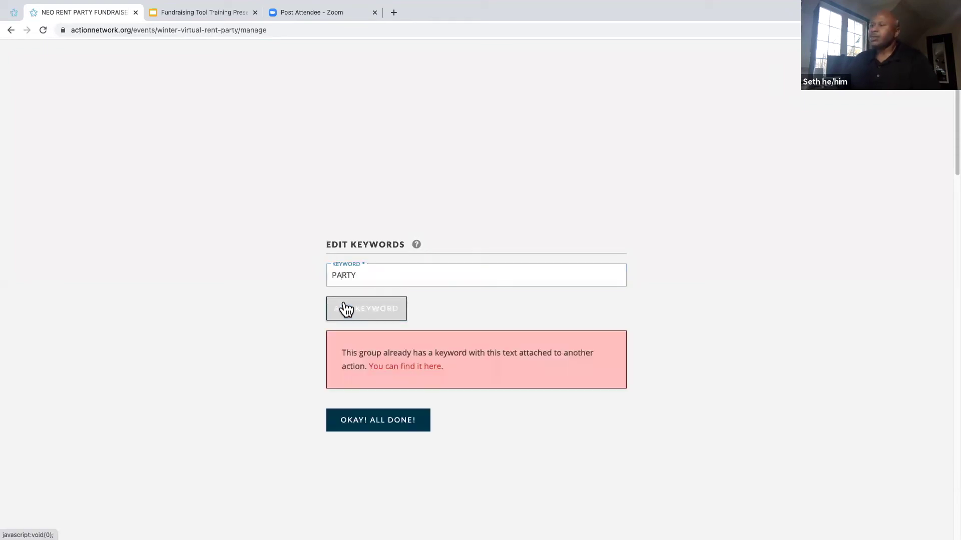
Replace the entered keyword with WINTER, add it to the event and finish editing the keywords.
click(367, 275)
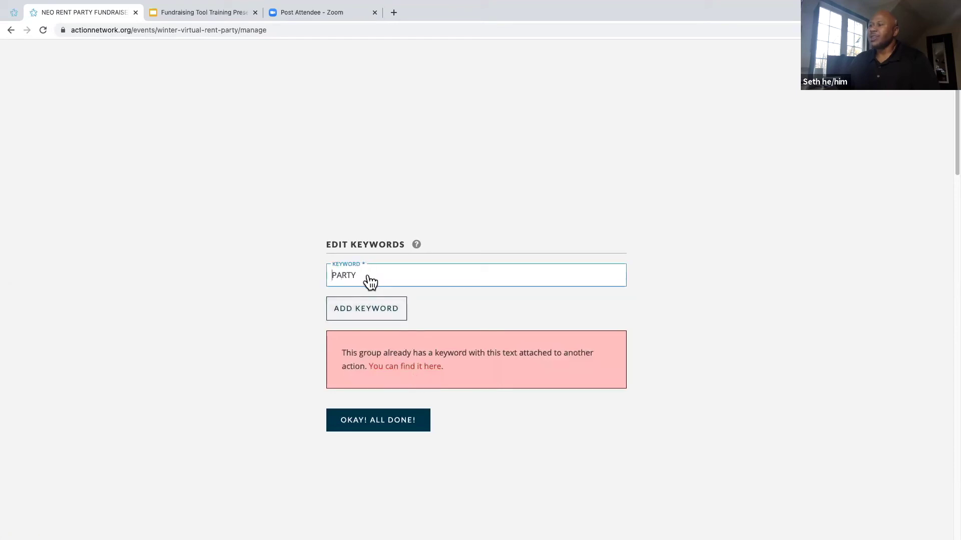
drag(368, 279, 330, 279)
key(BackSpace)
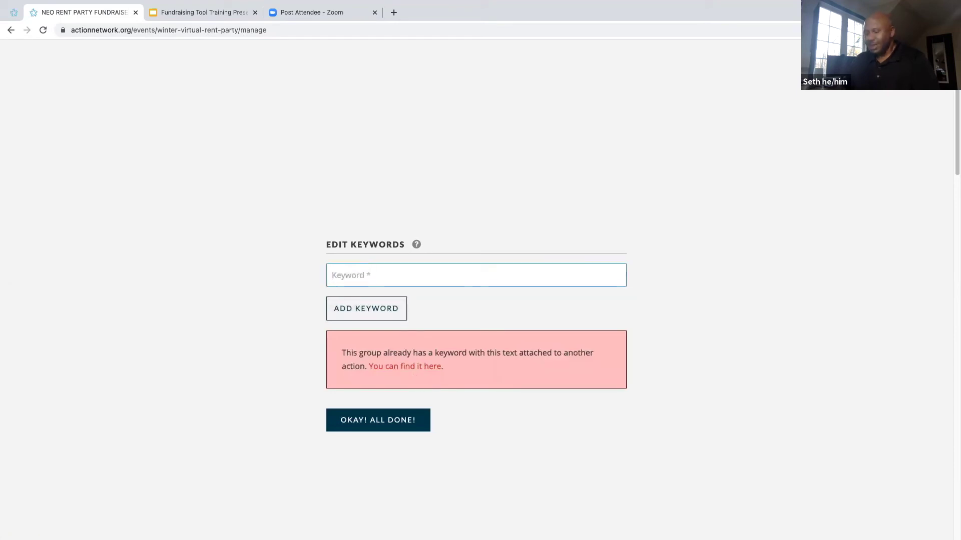
text(W)
key(BackSpace)
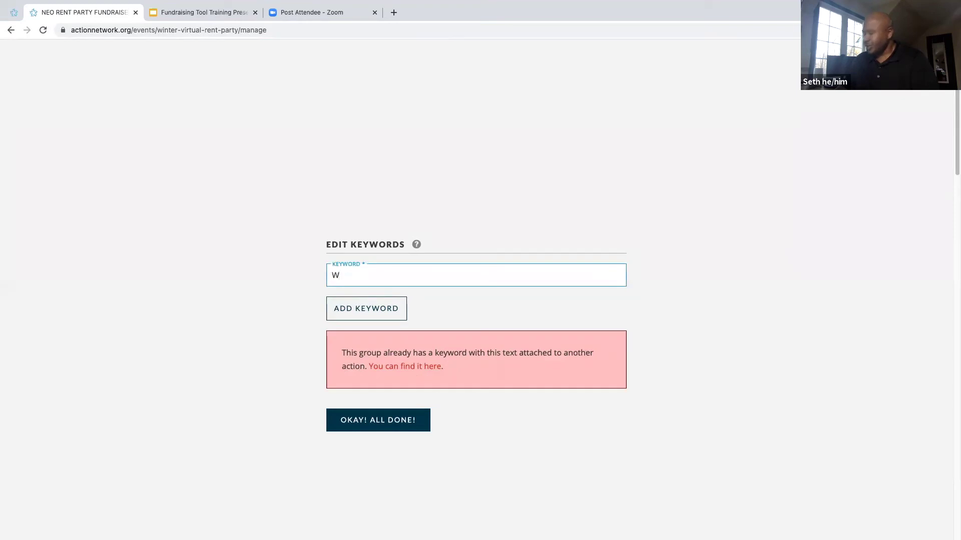
click(378, 318)
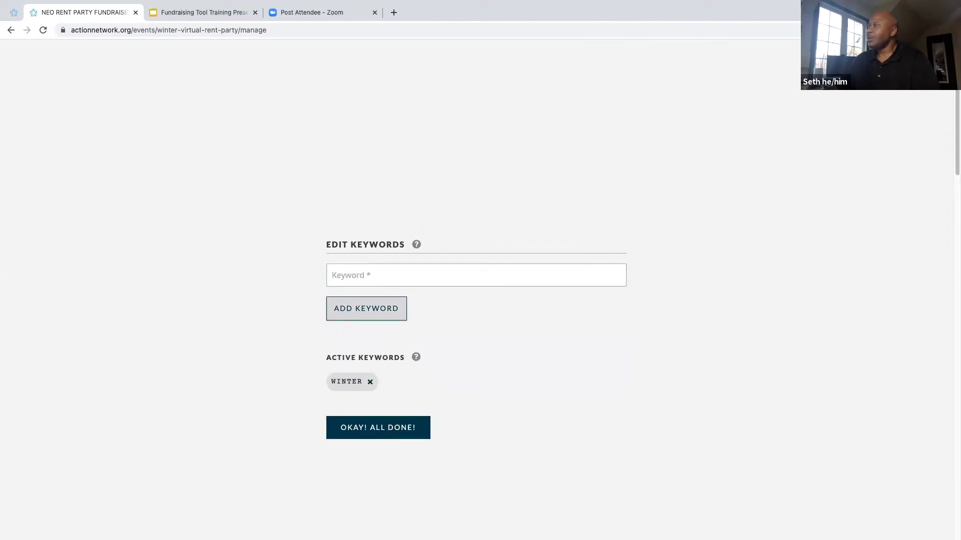
click(379, 428)
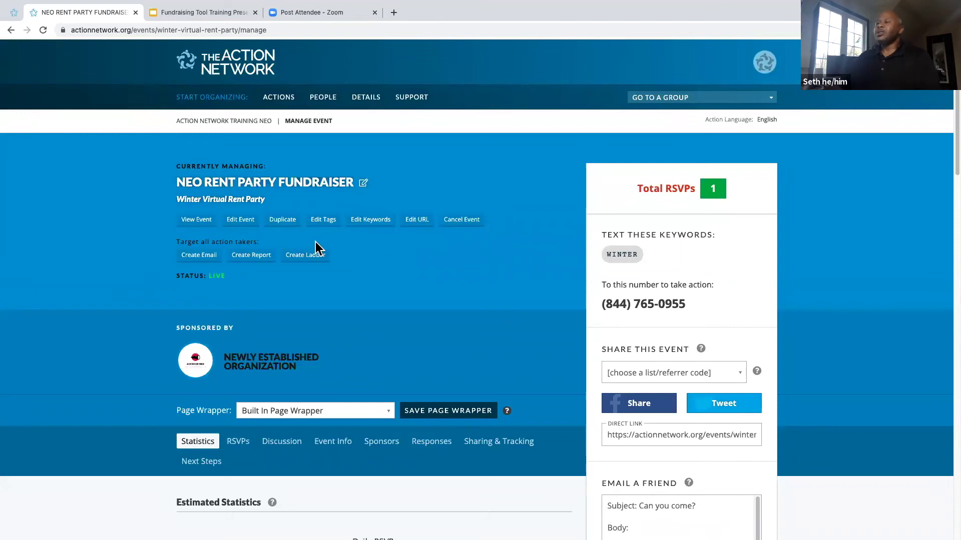
Examine the event's keyword texting number and its response settings, including the redirect links and auto-response email.
drag(692, 306, 601, 302)
drag(683, 299, 602, 305)
click(615, 305)
scroll(599, 308, down, 2)
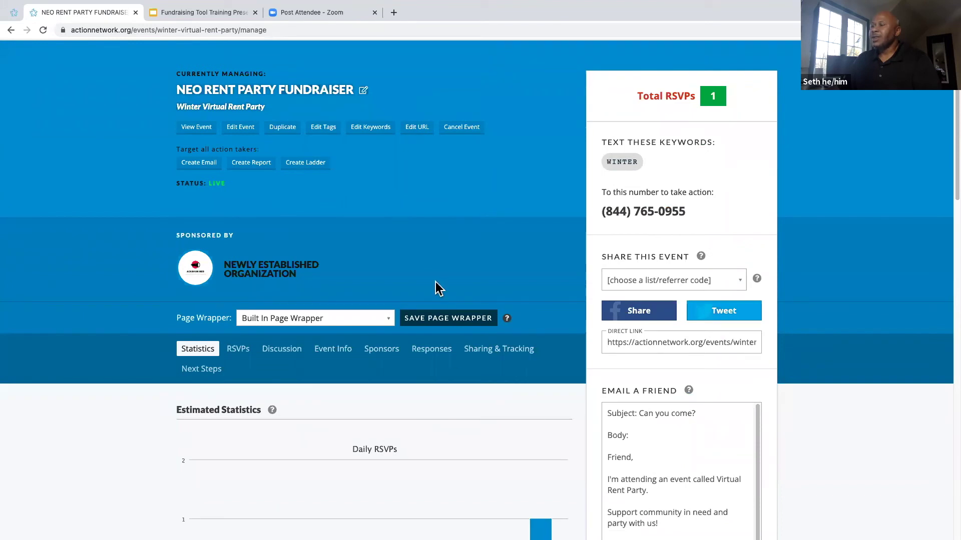
click(426, 353)
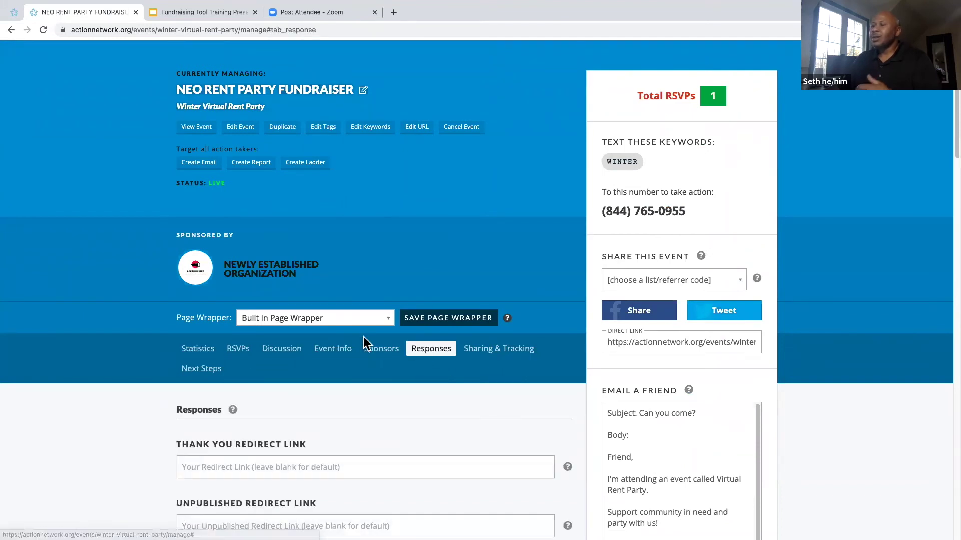
scroll(361, 338, down, 9)
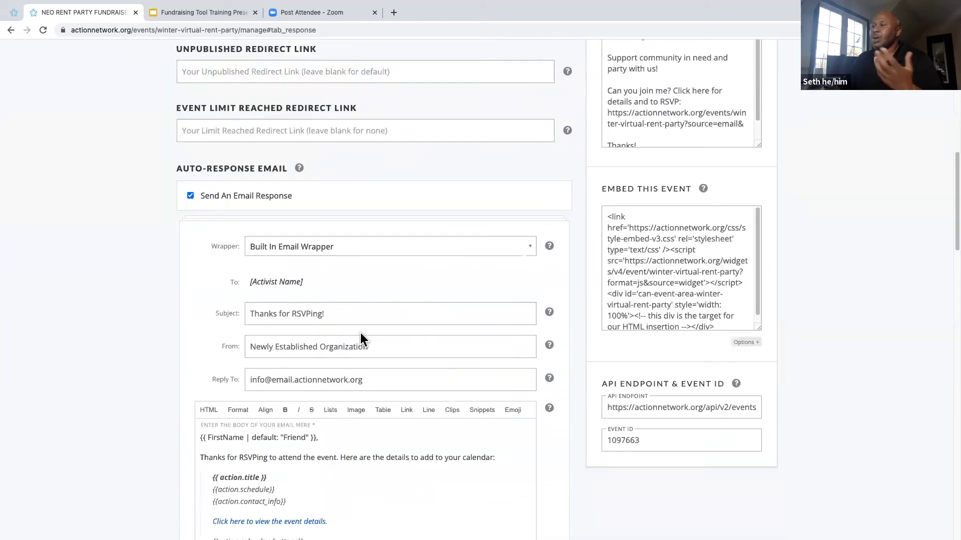
scroll(361, 332, down, 2)
scroll(359, 330, up, 10)
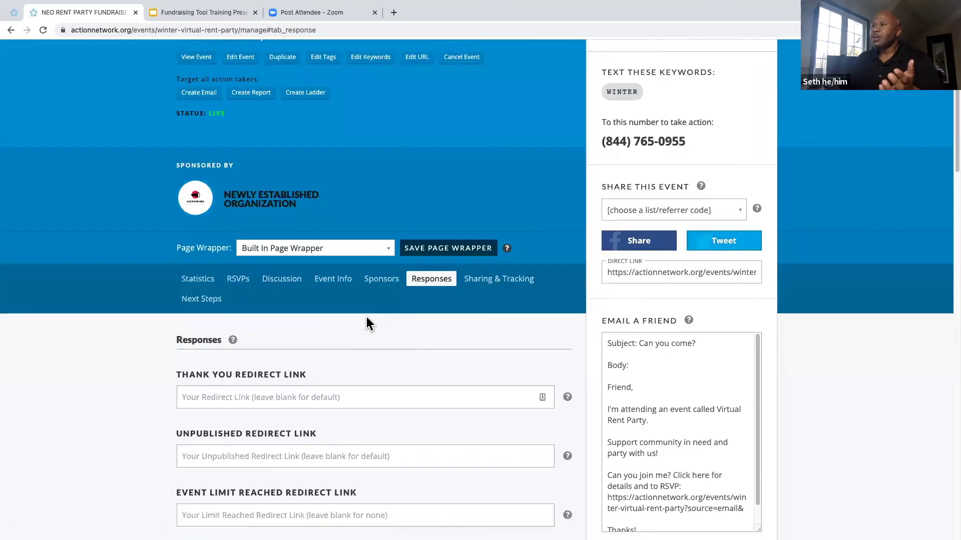
scroll(367, 320, up, 3)
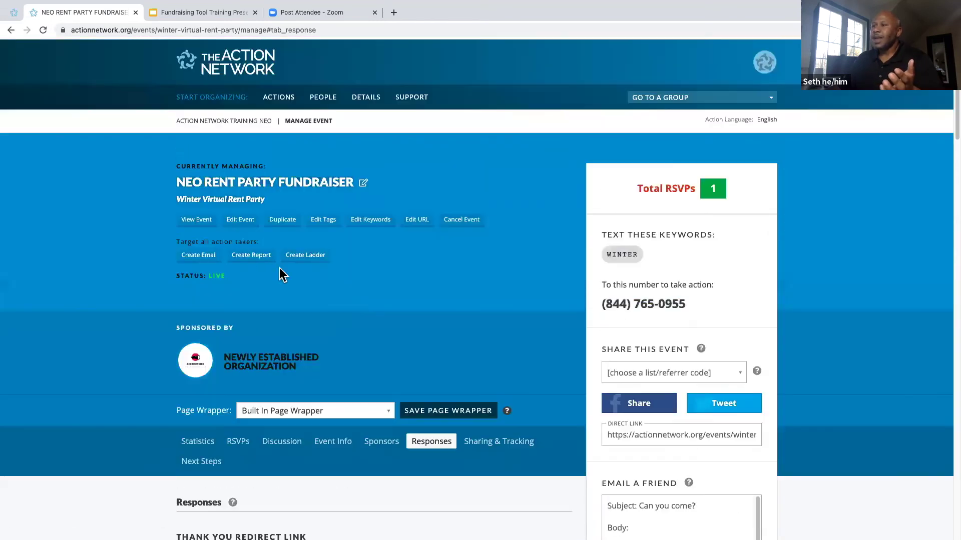
Create a ladder triggered by the rent party event from the Mobile Welcome template and look over its title and notes.
click(304, 256)
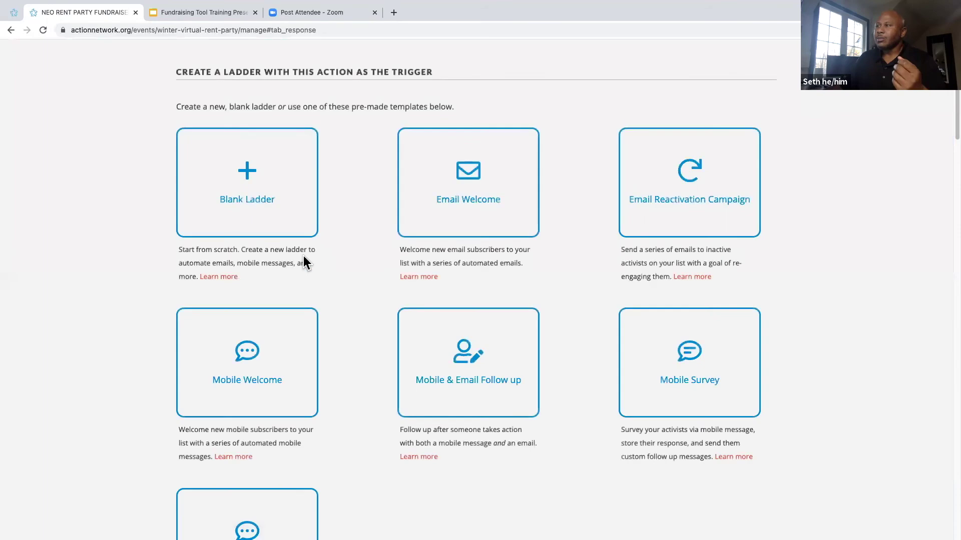
scroll(360, 333, down, 5)
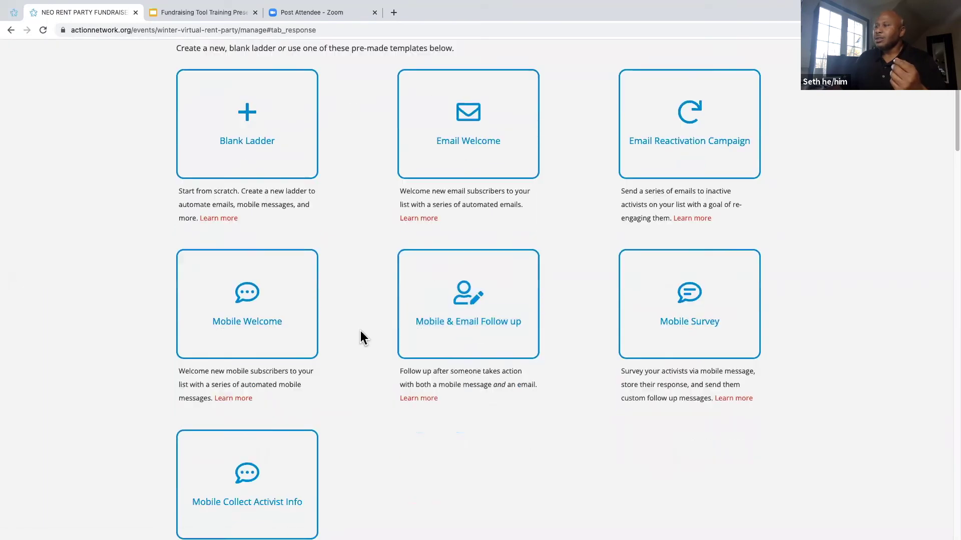
scroll(289, 266, up, 1)
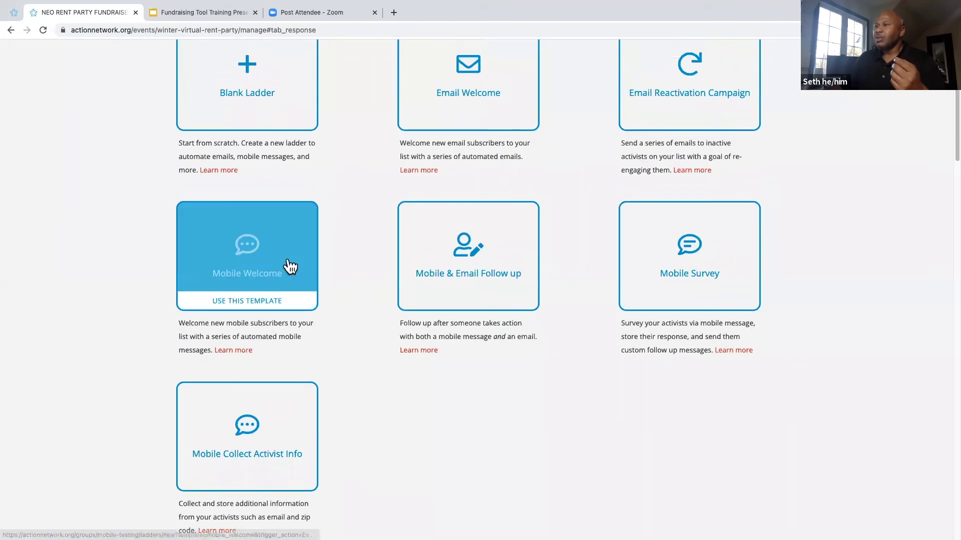
click(269, 270)
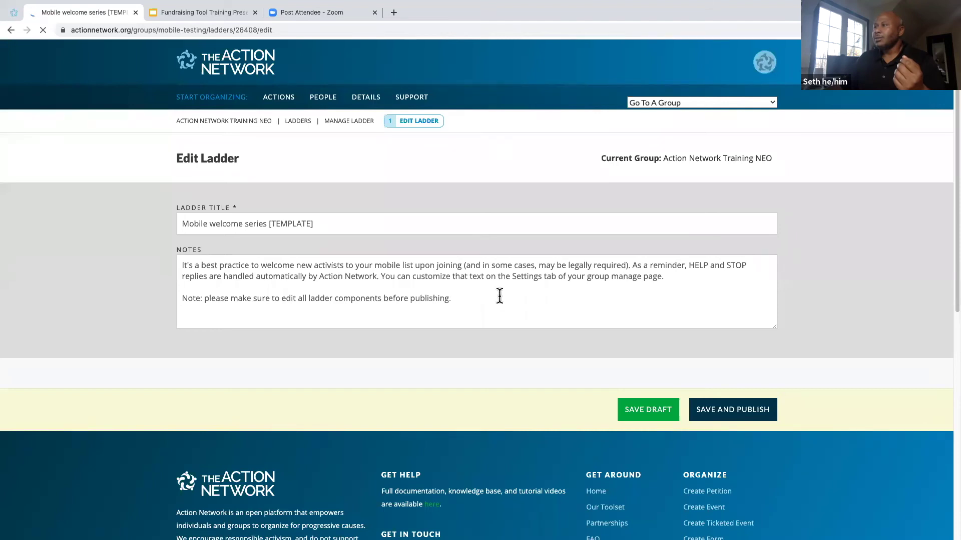
scroll(488, 306, down, 4)
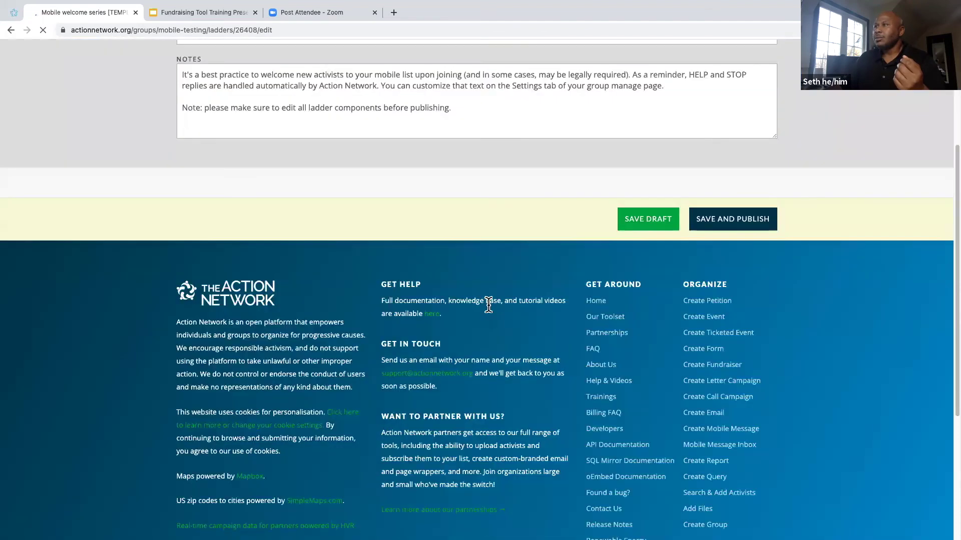
scroll(489, 306, up, 4)
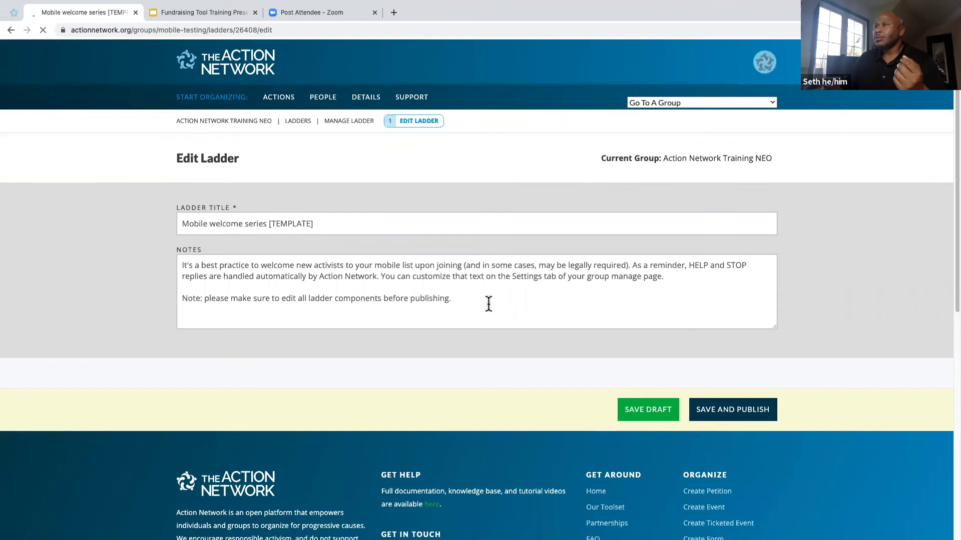
click(488, 304)
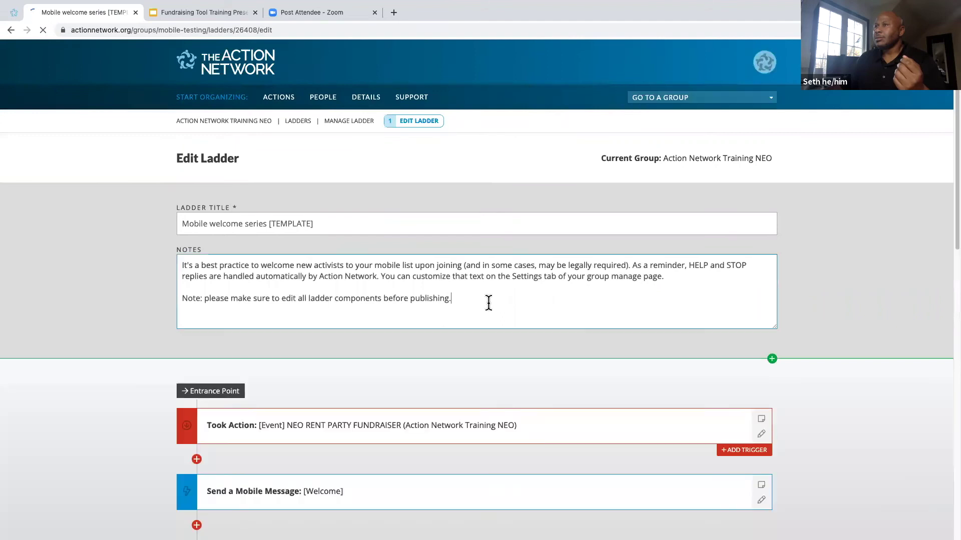
Duplicate the ladder's browser tab, return to the original and open its Welcome mobile message action for editing.
right_click(108, 8)
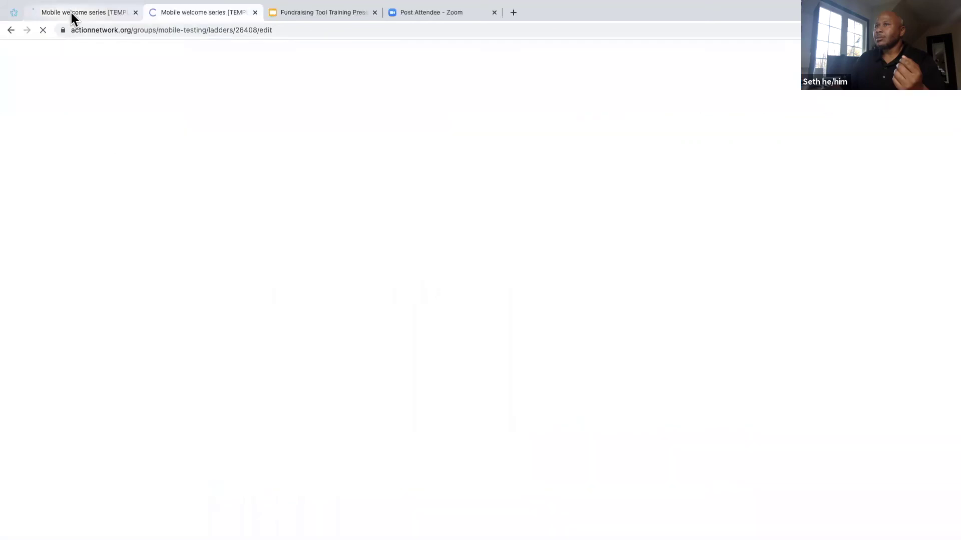
click(71, 15)
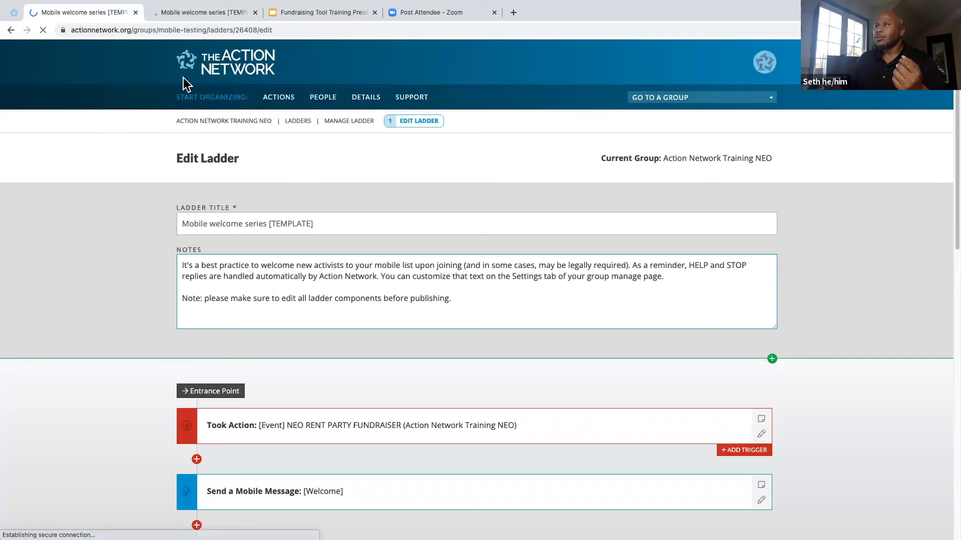
scroll(316, 284, down, 5)
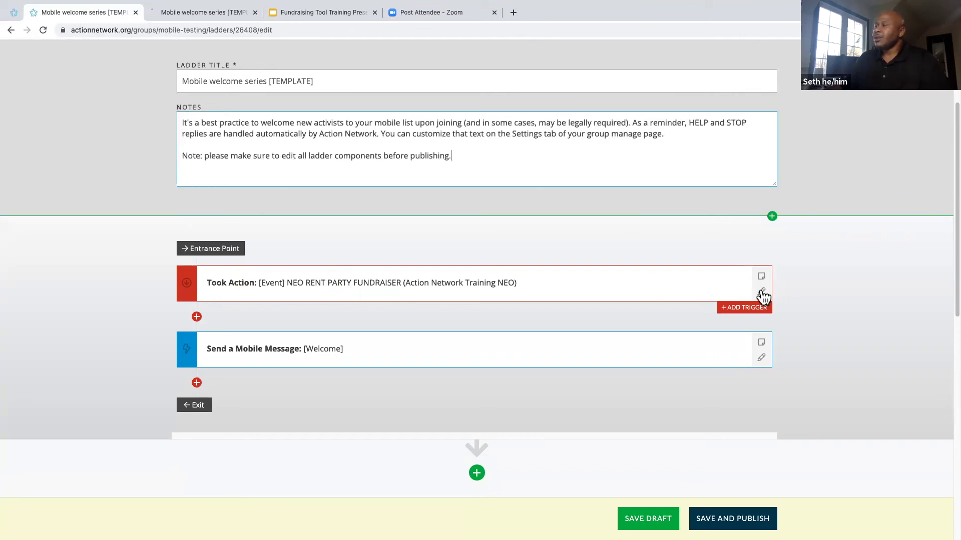
scroll(605, 281, down, 3)
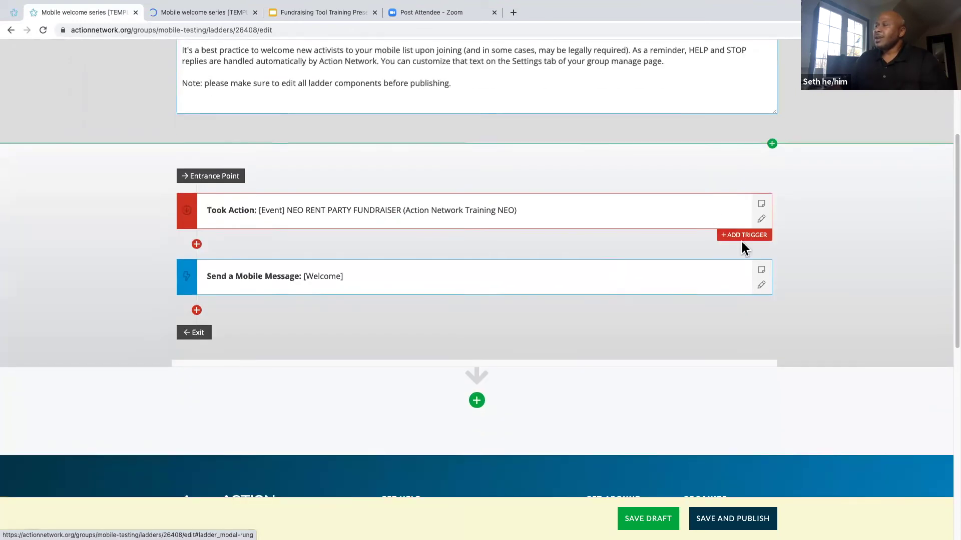
scroll(748, 290, down, 1)
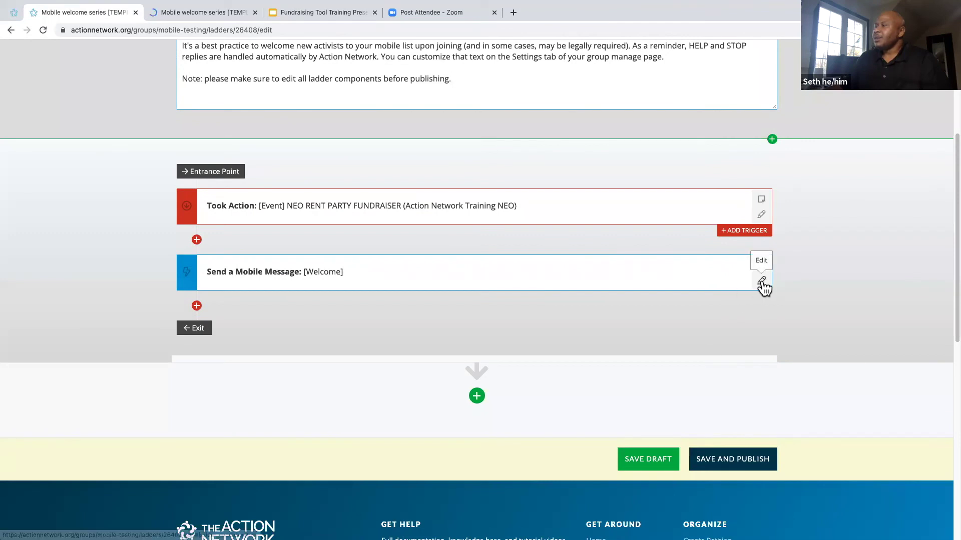
click(762, 281)
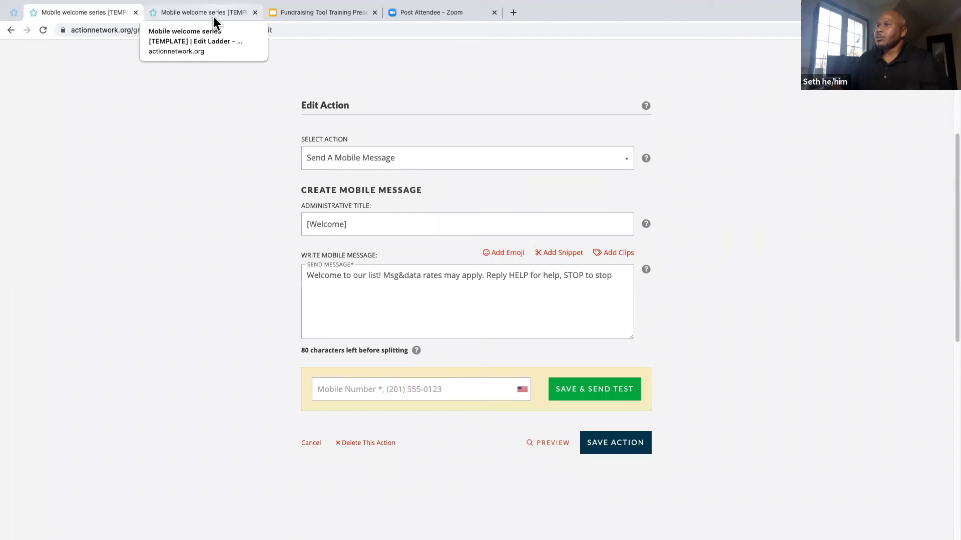
Load the Action Network Training NEO page in the duplicated tab and return to the ladder's welcome message.
click(215, 15)
click(285, 100)
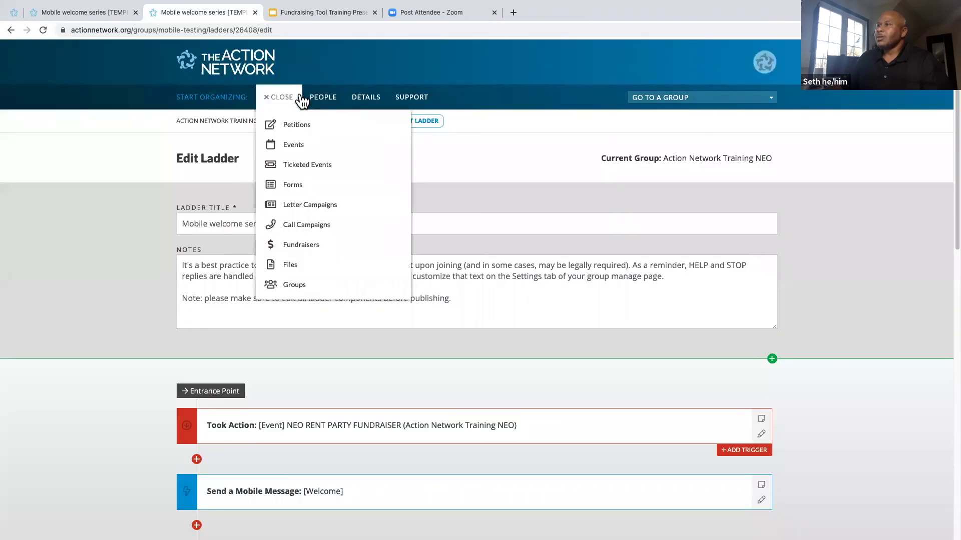
click(321, 97)
click(289, 103)
click(334, 245)
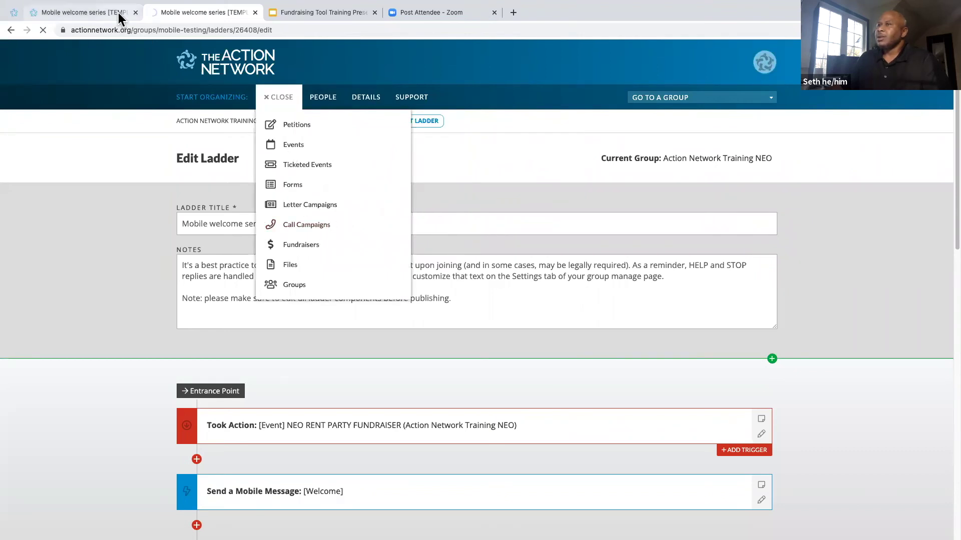
key(ctrl+shift+Tab)
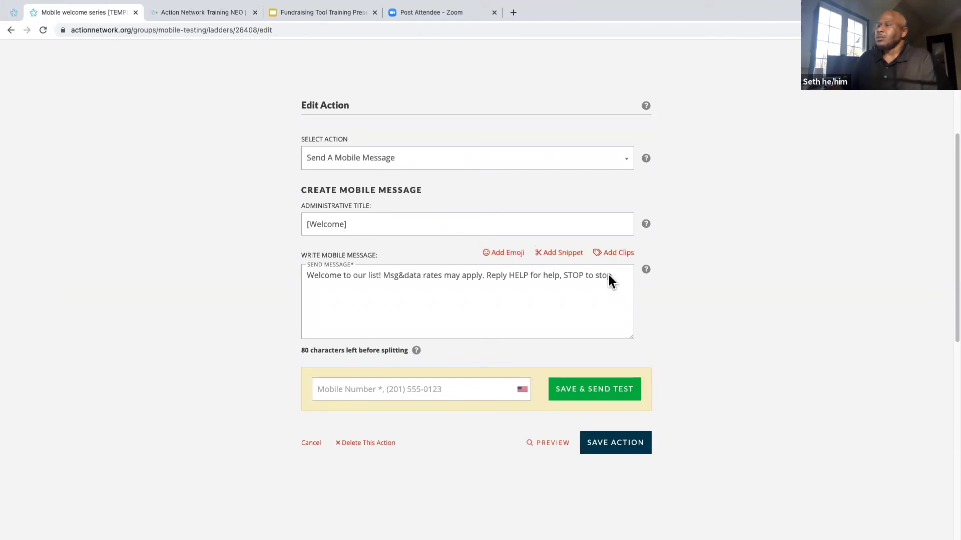
Remove the welcome and data-rates wording from the mobile message, keeping only "Reply HELP for help, STOP to stop".
click(309, 275)
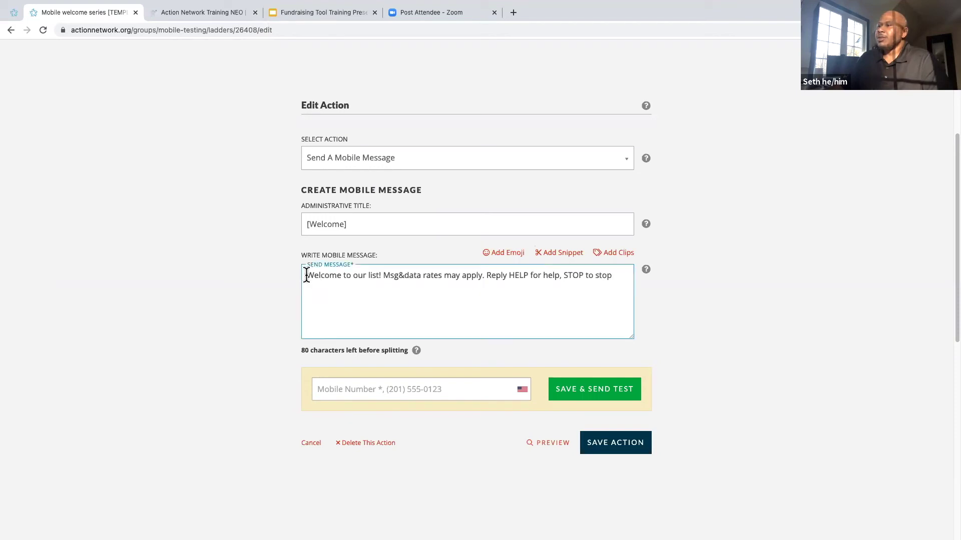
triple_click(588, 282)
shift+click(418, 275)
shift+click(377, 275)
drag(487, 277, 484, 277)
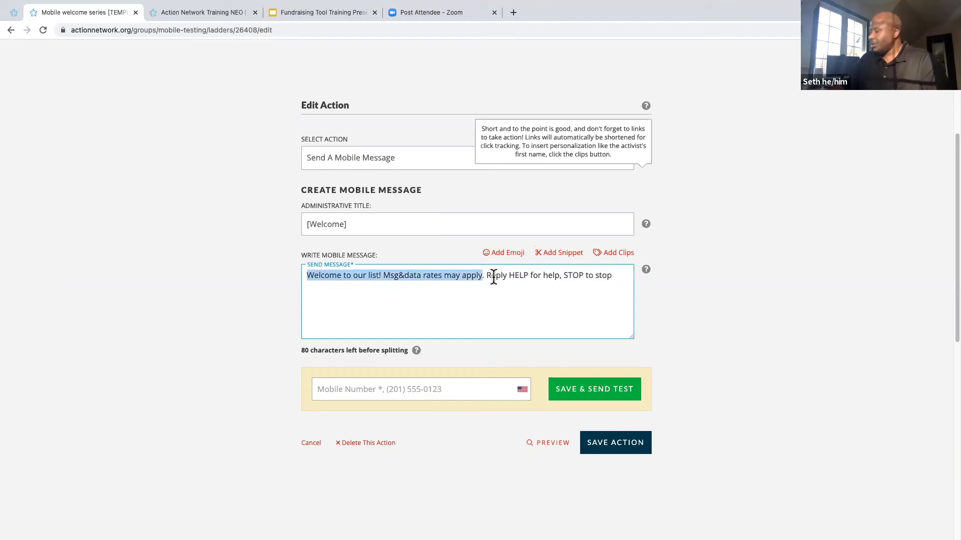
key(BackSpace)
key(BackSpace)
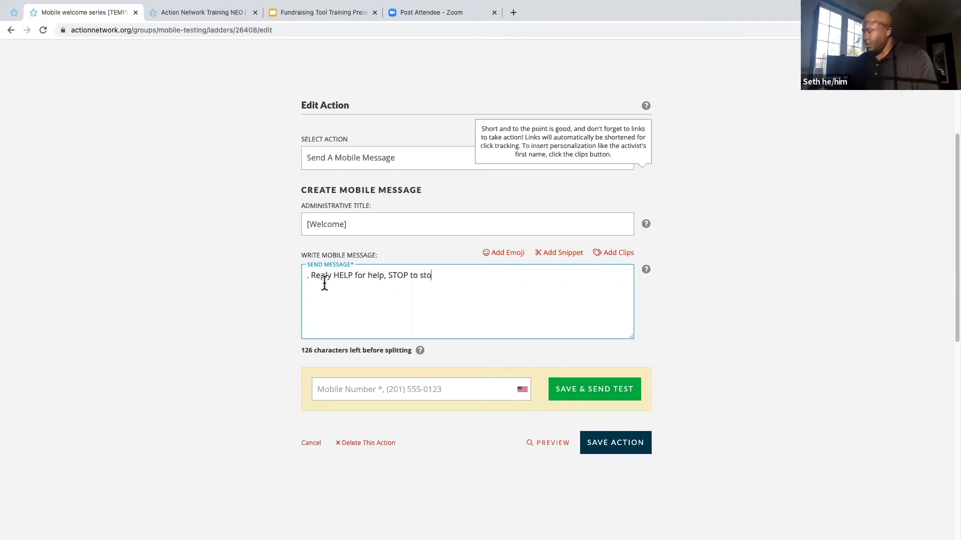
text(p)
click(310, 276)
key(BackSpace)
Begin the mobile message with "Support us #GivingTuesday with a recurring donation:" ahead of the HELP and STOP instructions.
text(Suppo)
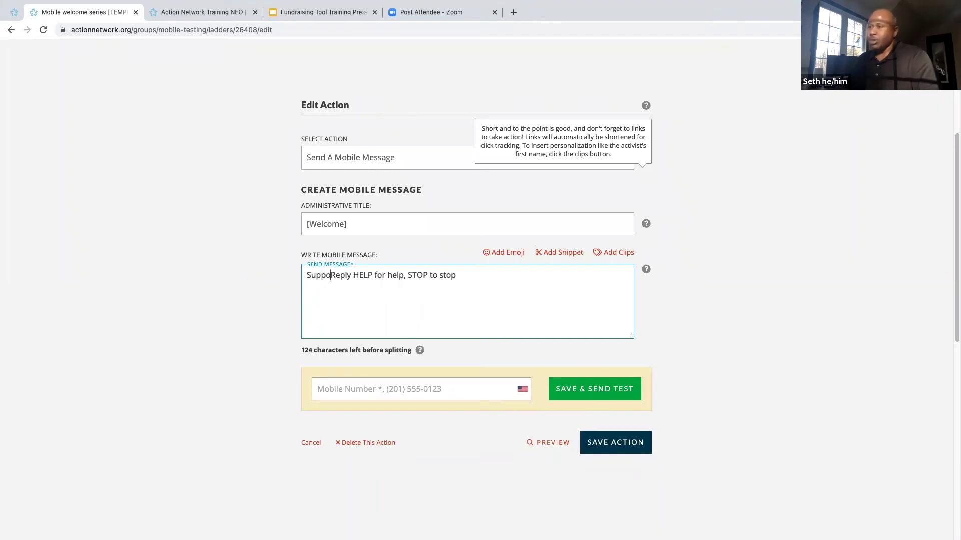
text(rt ou)
key(BackSpace)
key(BackSpace)
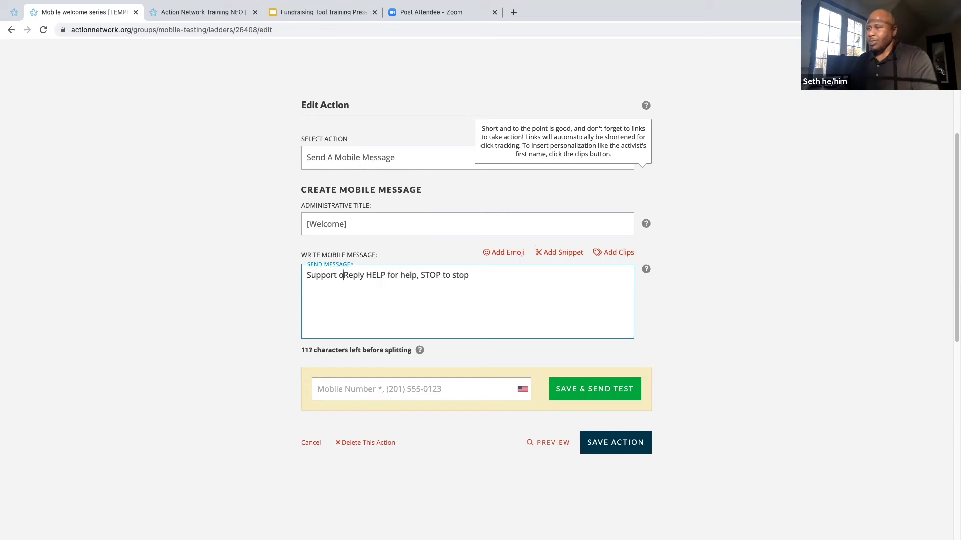
text(us #Givig)
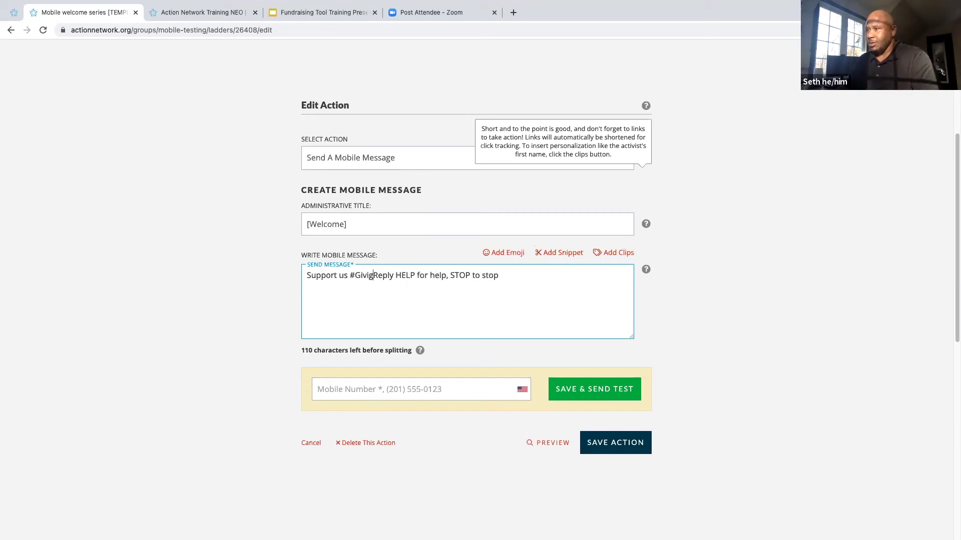
key(BackSpace)
text(ngTues)
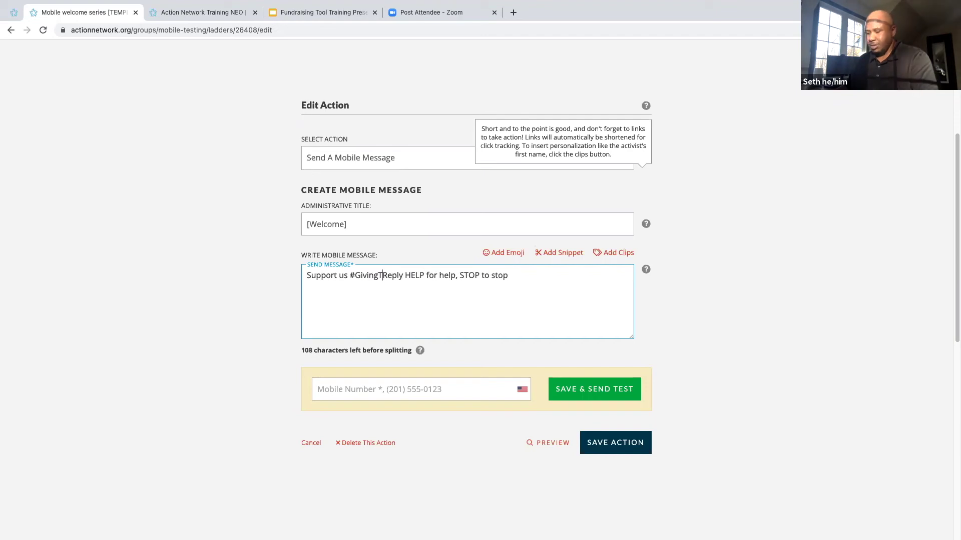
text(day with a recurring donation:)
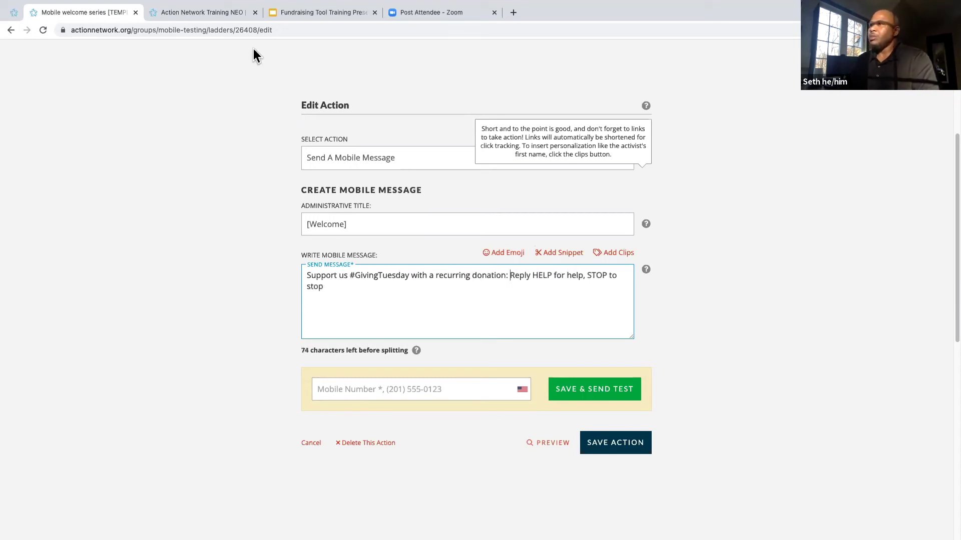
Open the Giving Tuesday Fundraiser's management page in the other browser tab and copy its direct link.
click(190, 14)
click(274, 247)
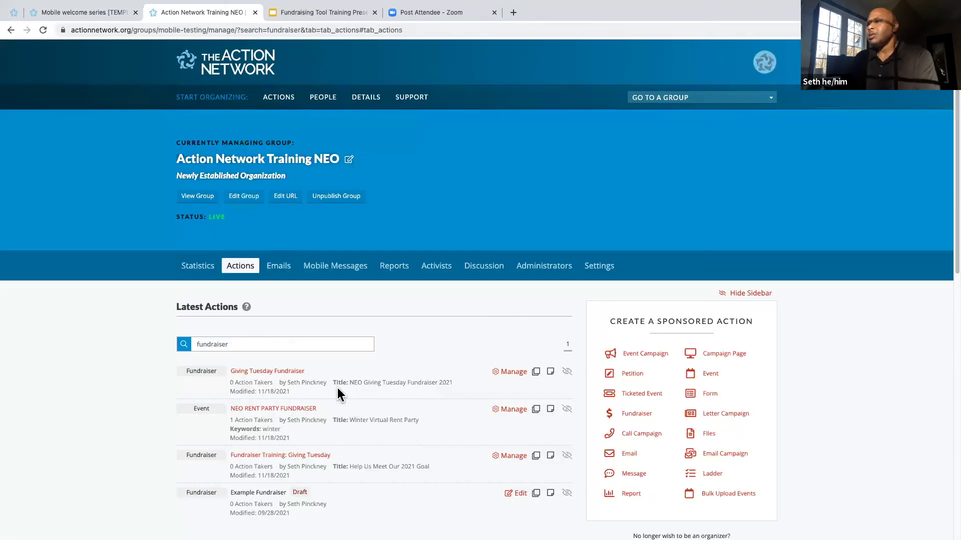
click(517, 374)
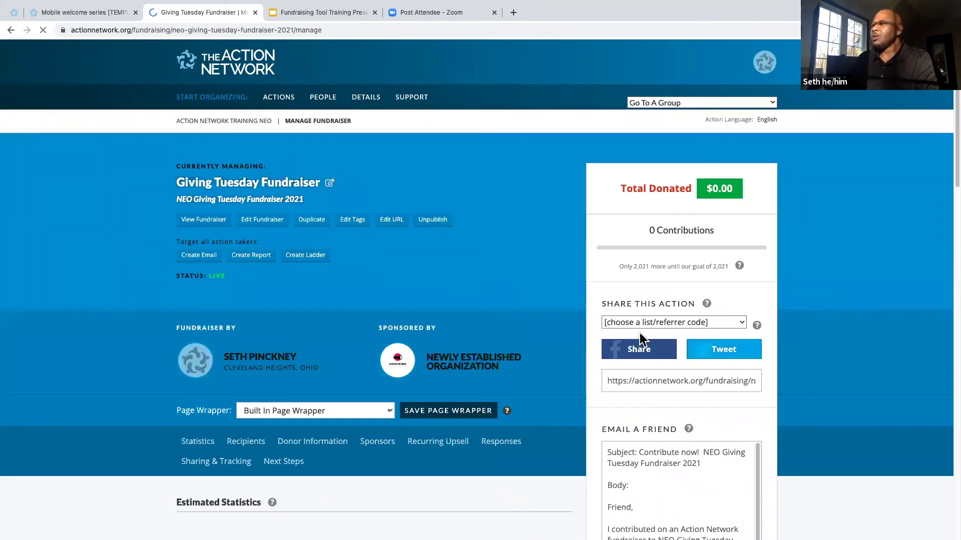
scroll(671, 371, down, 1)
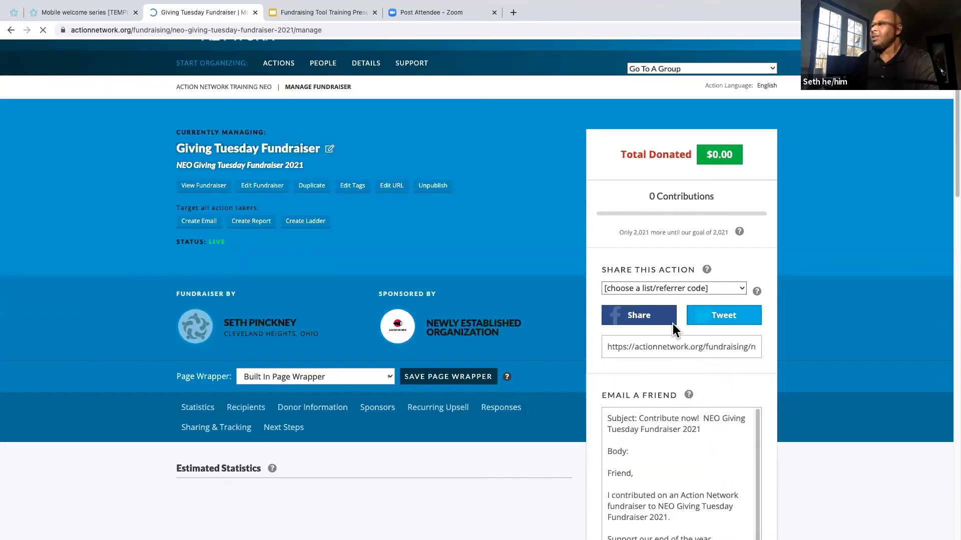
scroll(763, 145, down, 1)
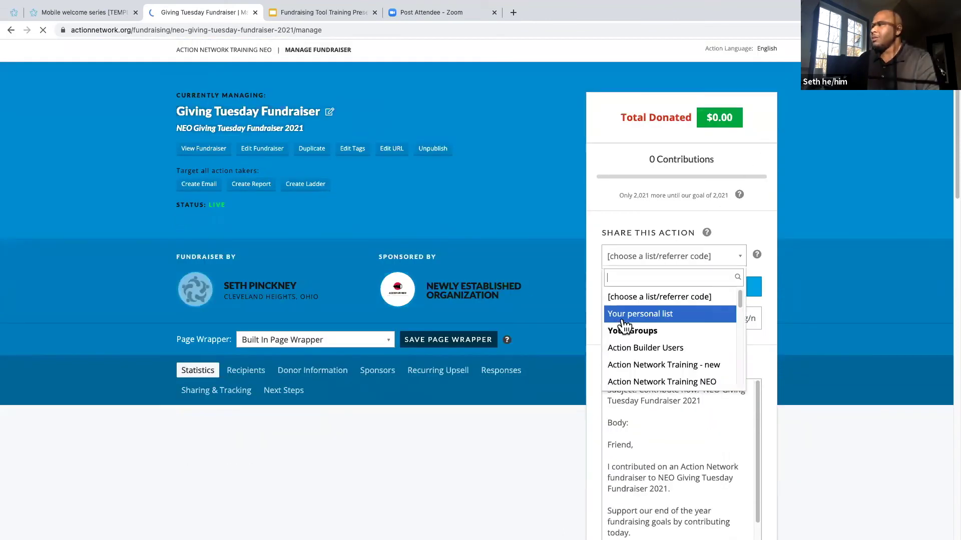
click(762, 321)
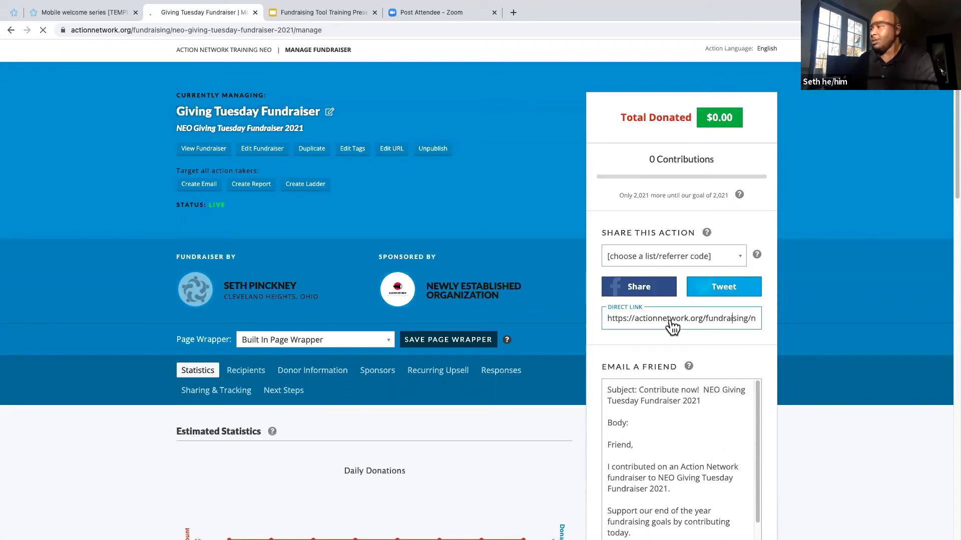
click(607, 319)
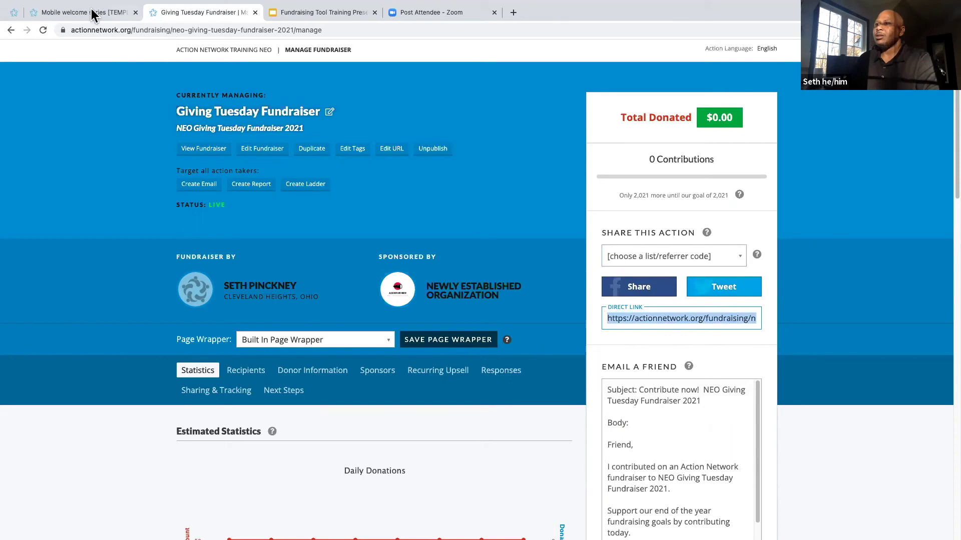
Insert the Giving Tuesday fundraiser's direct link after "recurring donation:" in the ladder's mobile message and save the action.
click(92, 13)
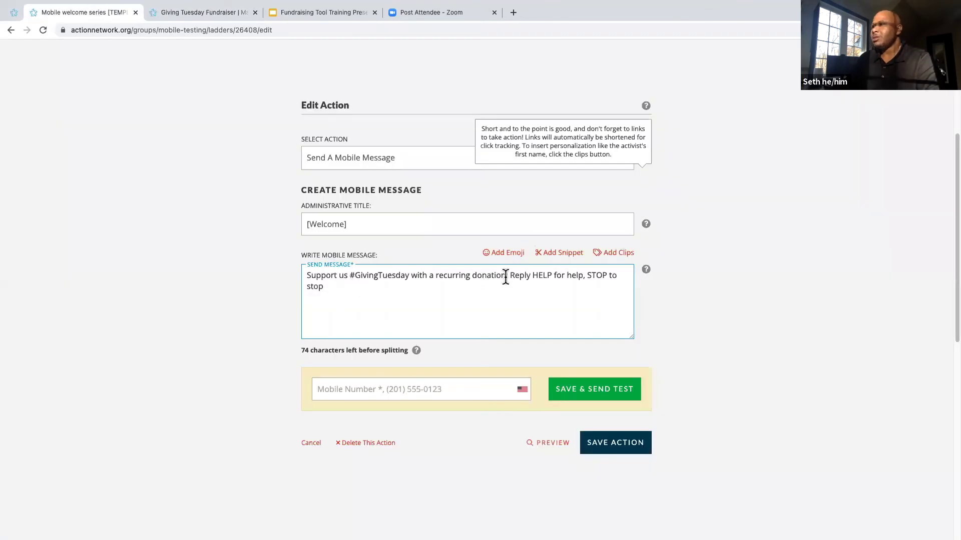
text(https://actionnetwork.org/fundraising/neo-giving-tuesday-fundraiser-2021?source=direct_link&)
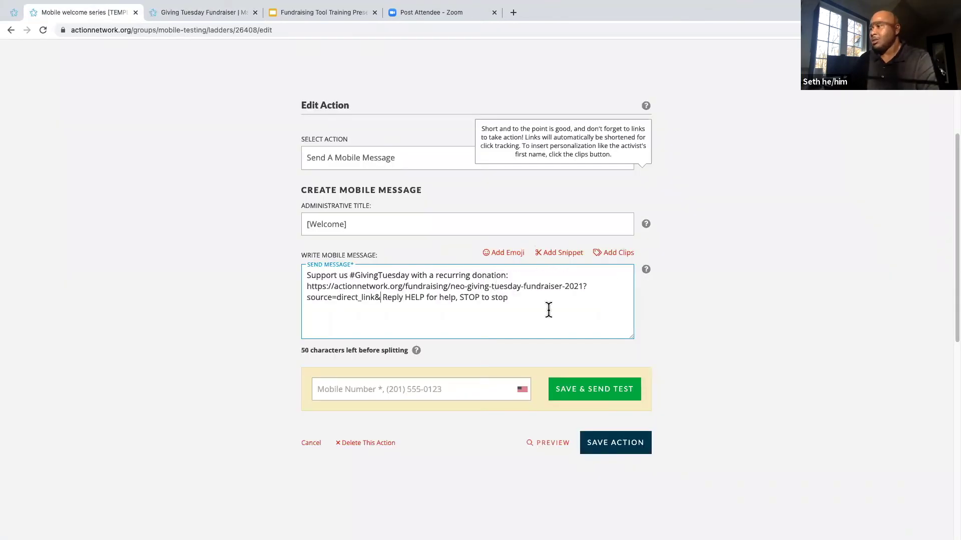
click(622, 421)
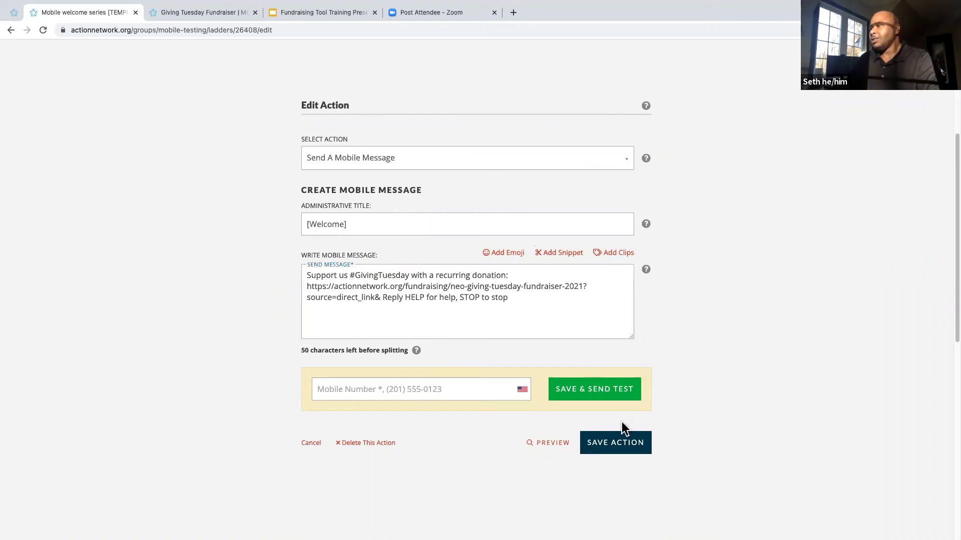
scroll(489, 342, down, 1)
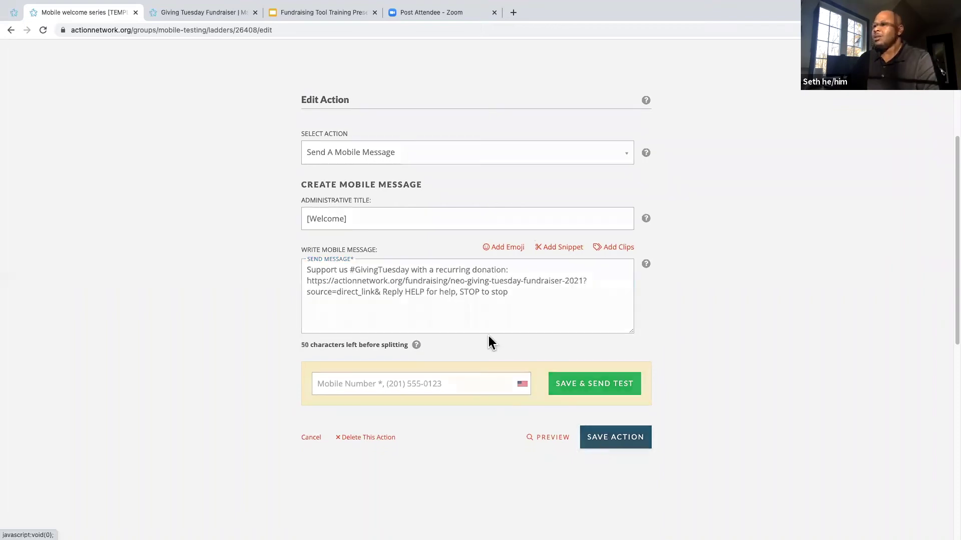
scroll(330, 356, up, 5)
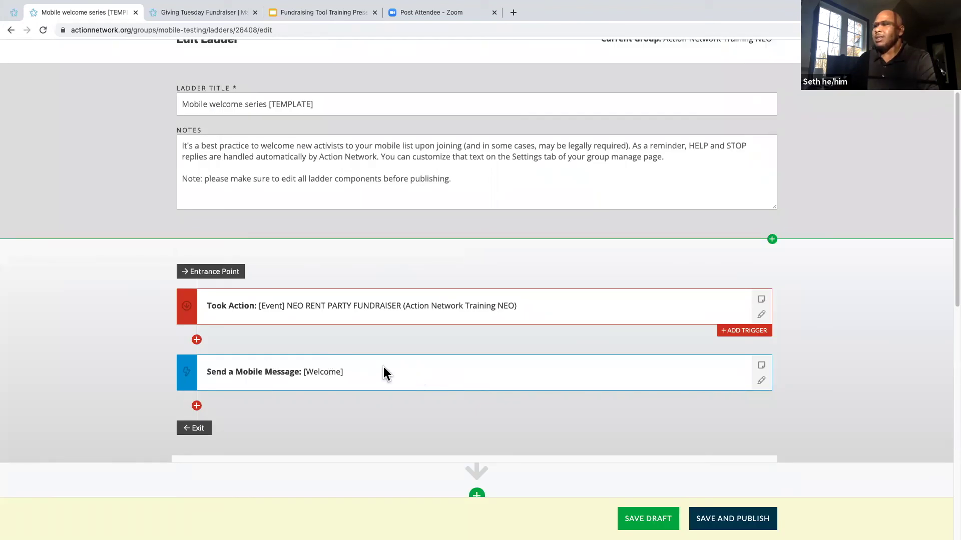
Review the ladder's rent party trigger and Welcome message steps, and save and publish the ladder.
drag(350, 371, 293, 371)
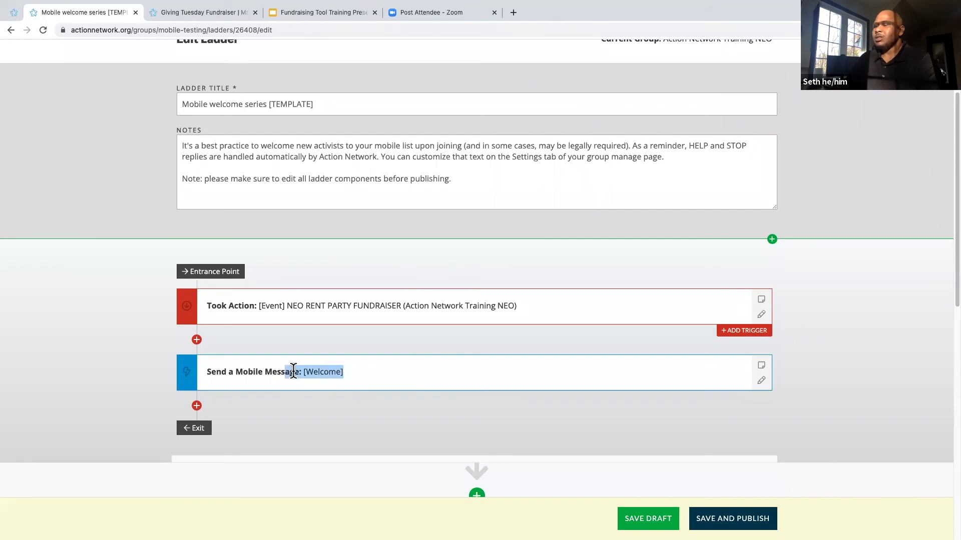
click(403, 326)
scroll(401, 273, up, 3)
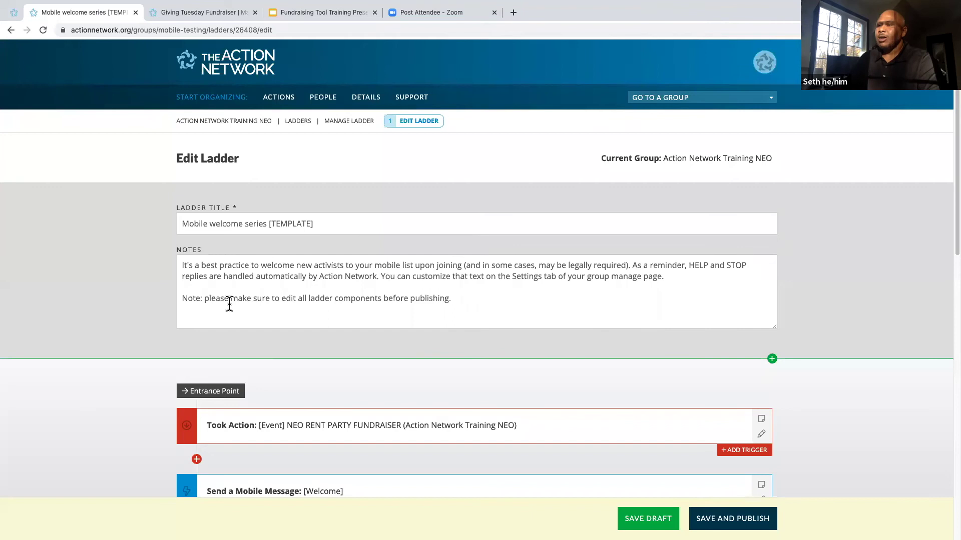
scroll(220, 309, down, 4)
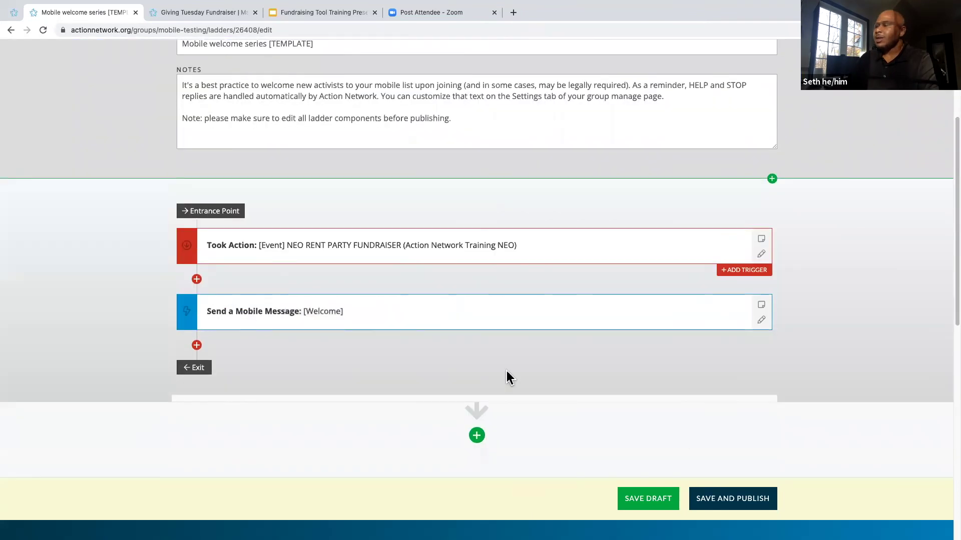
click(733, 500)
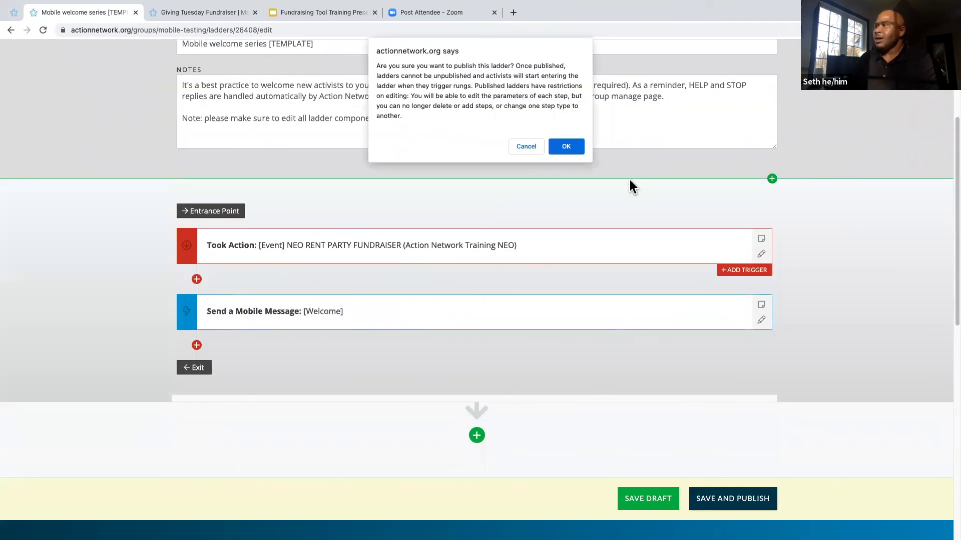
click(570, 150)
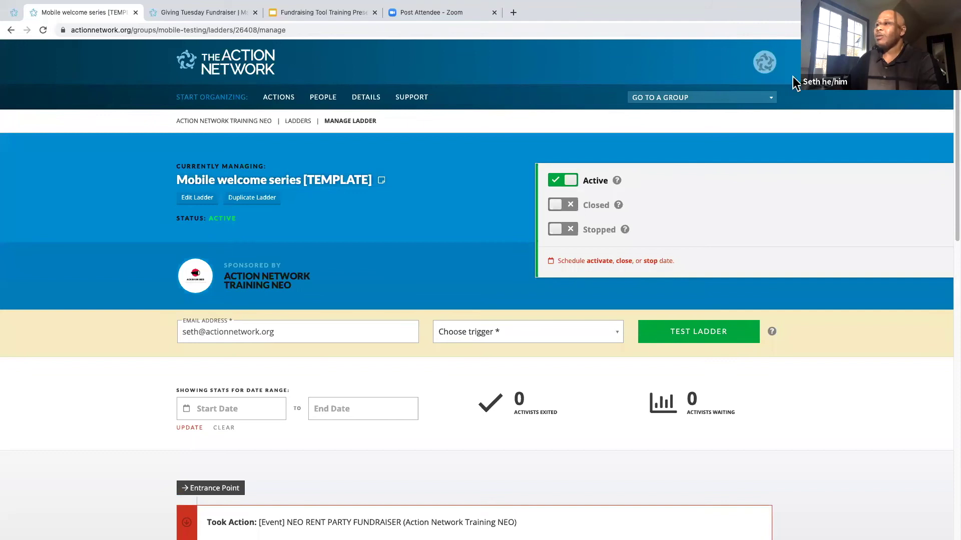
Switch to the Fundraising Tool Training Presentation in Google Slides and show the ActBlue Integration slide.
mouse_move(299, 8)
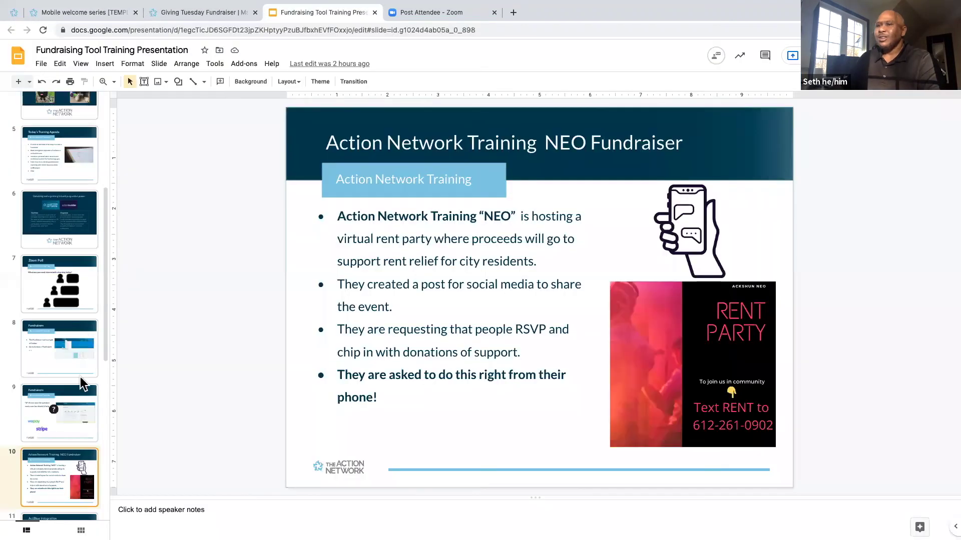
scroll(57, 356, down, 4)
click(70, 320)
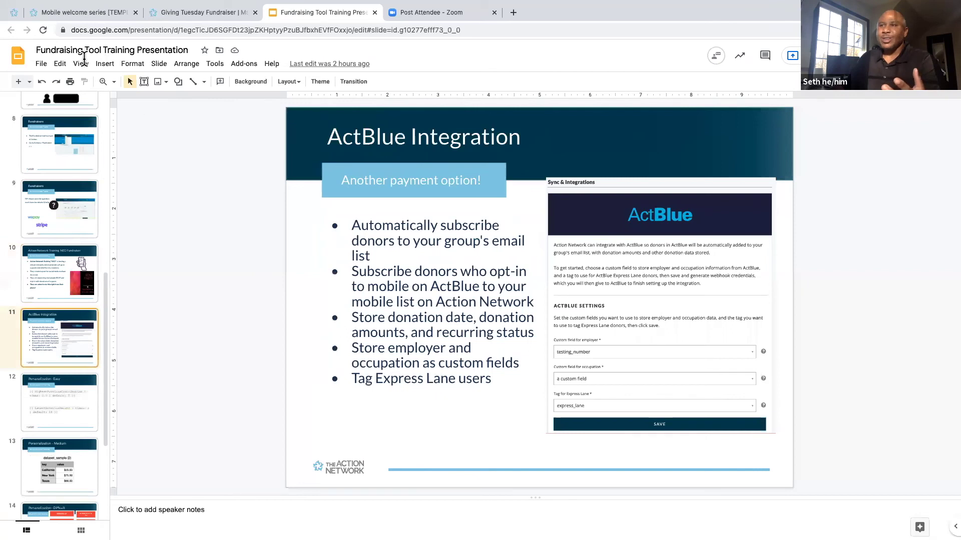
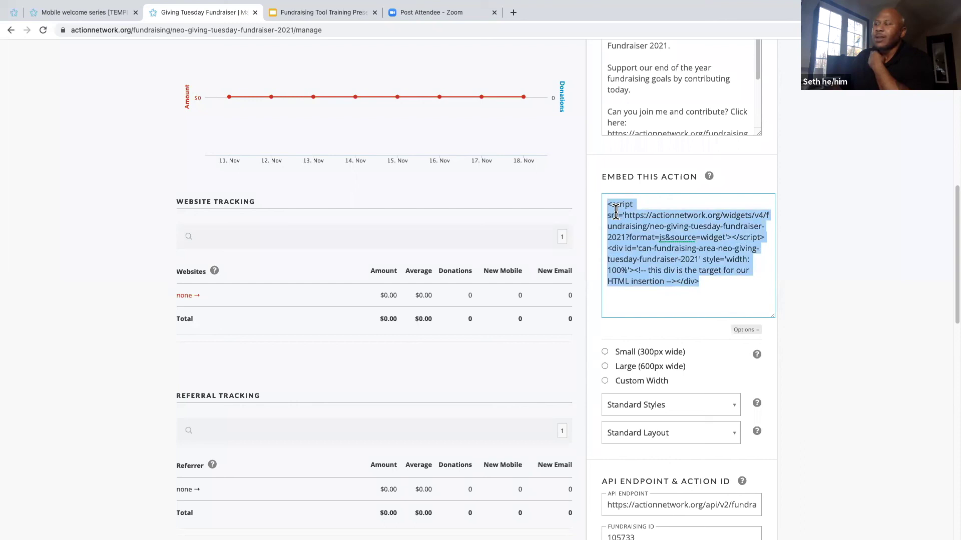
Examine the Giving Tuesday Fundraiser's embed code along with its width, style and layout options.
click(721, 283)
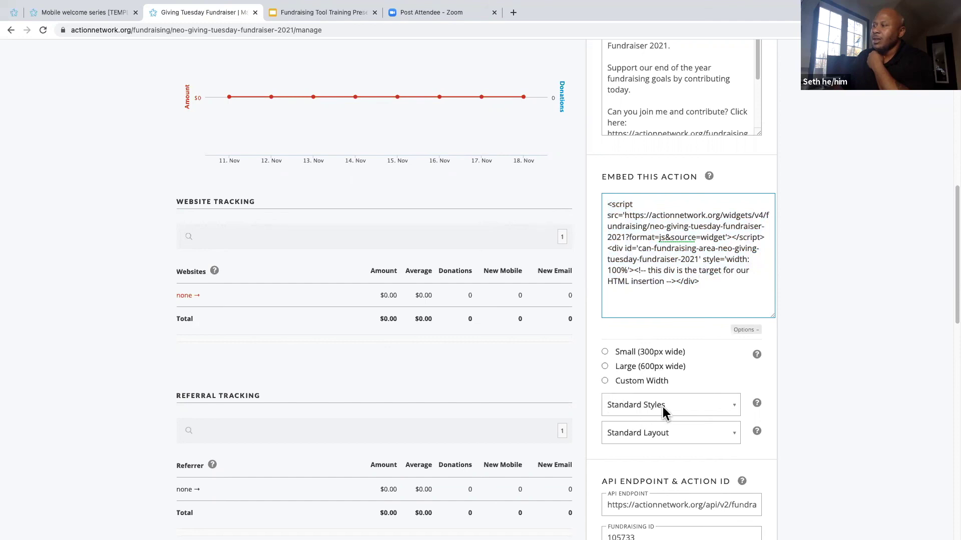
scroll(296, 228, up, 1)
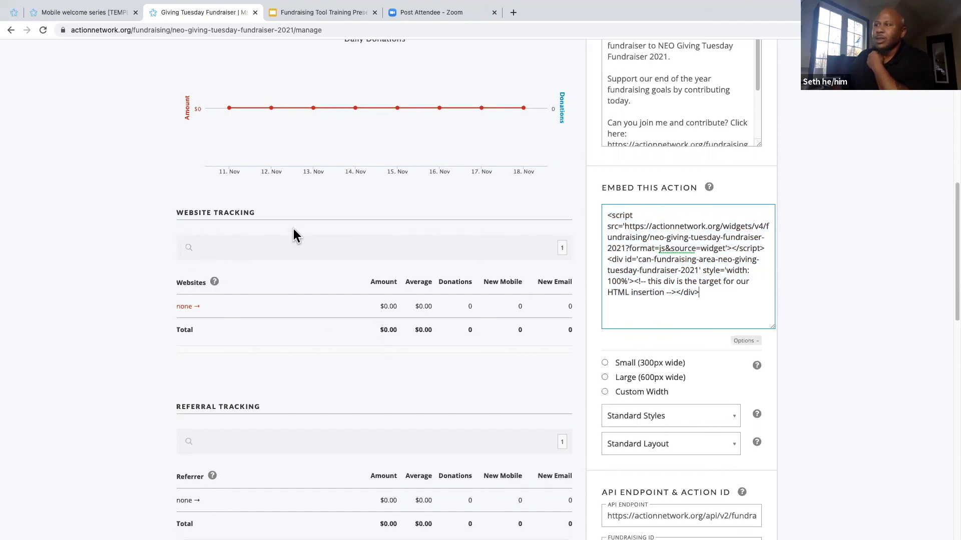
scroll(293, 229, up, 10)
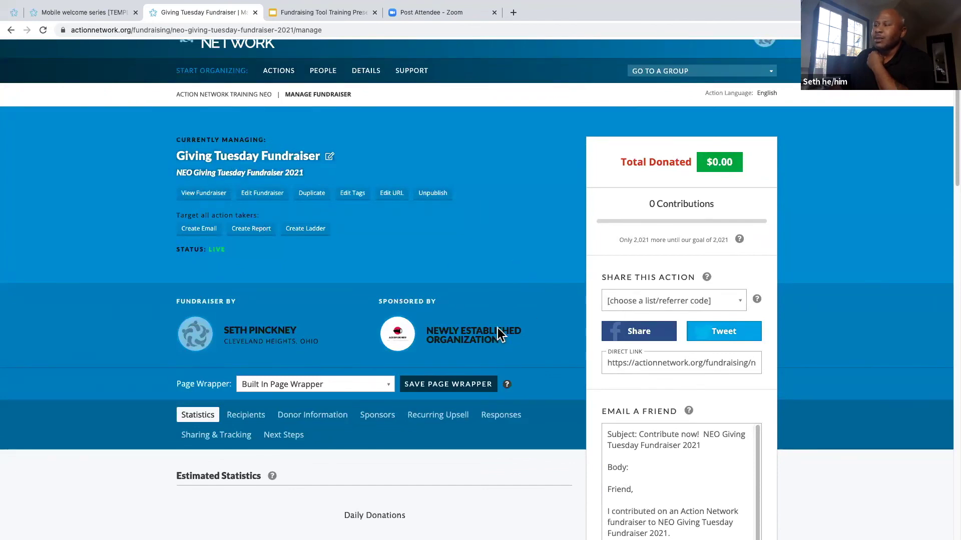
scroll(591, 330, down, 6)
drag(608, 384, 708, 462)
click(708, 461)
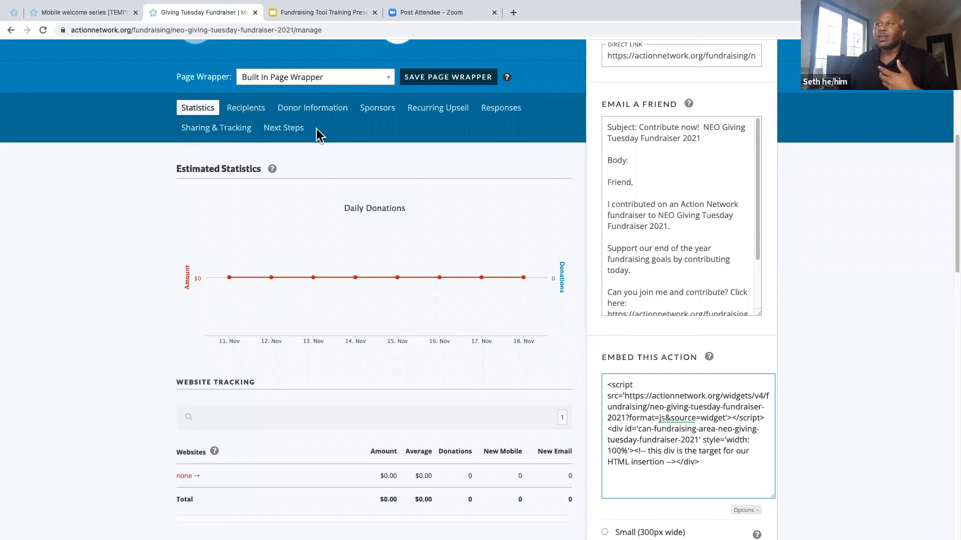
Show the list of Action Network support resources from the fundraiser's management page.
scroll(317, 132, up, 7)
click(409, 98)
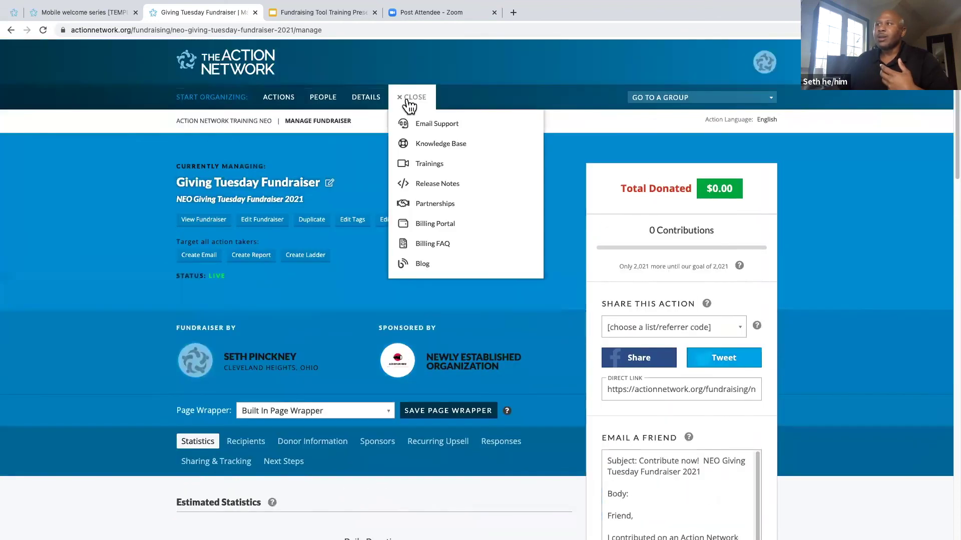